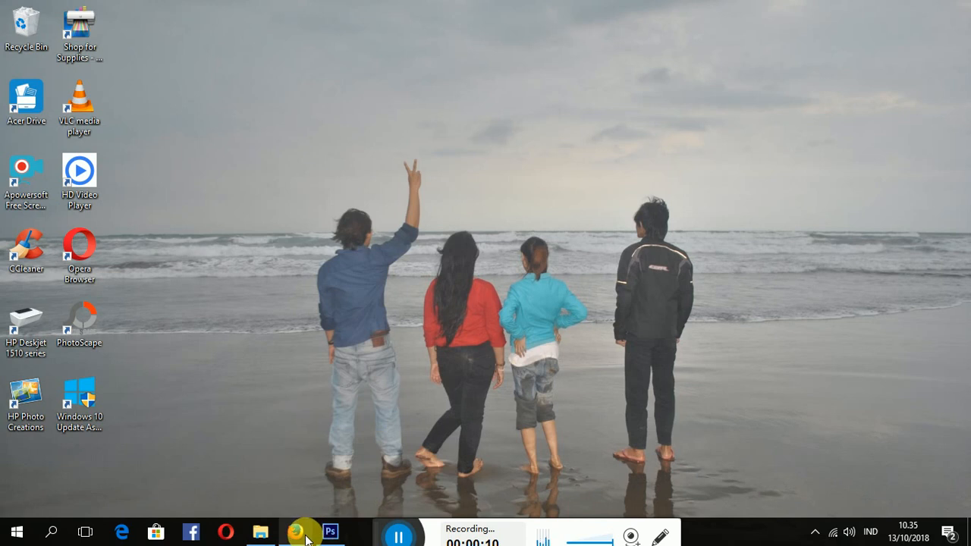
Switch to Firefox and look through the list of uploaded videos on the open YouTube channel
left_click(306, 540)
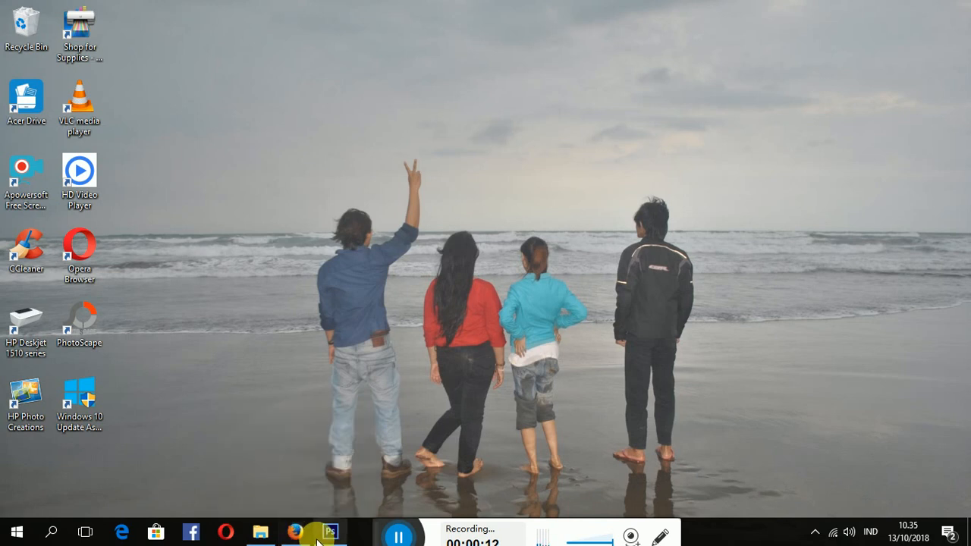
left_click(293, 531)
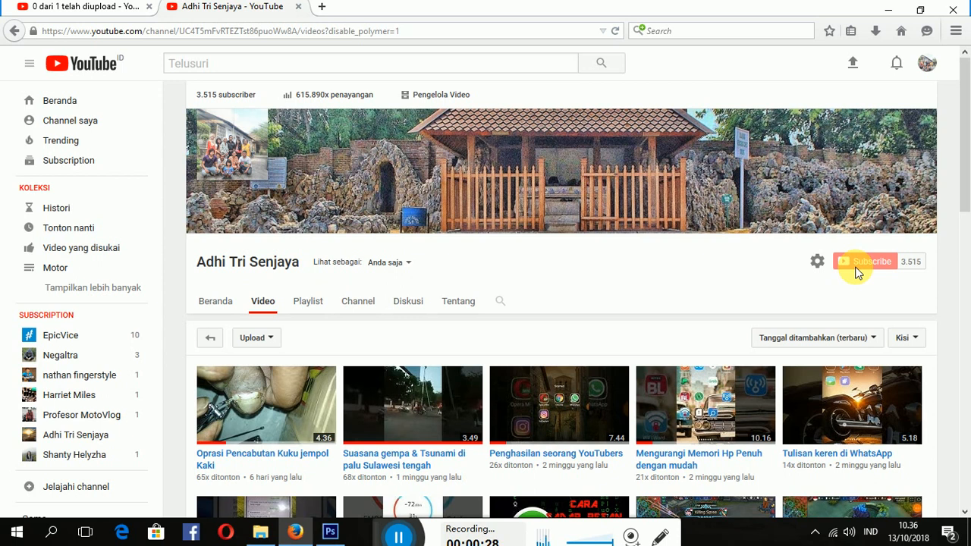
scroll(630, 281, "down", 5)
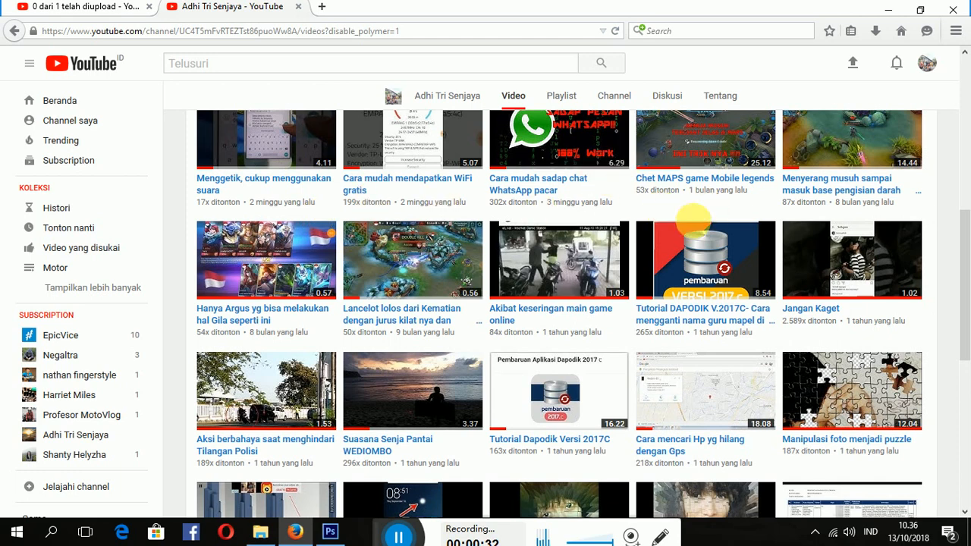
scroll(550, 347, "down", 2)
scroll(550, 346, "down", 3)
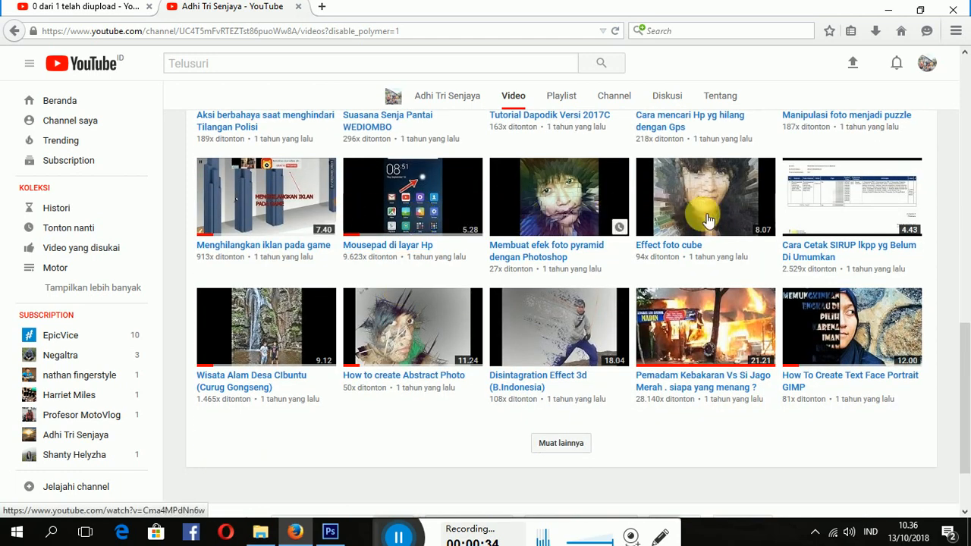
scroll(789, 334, "up", 5)
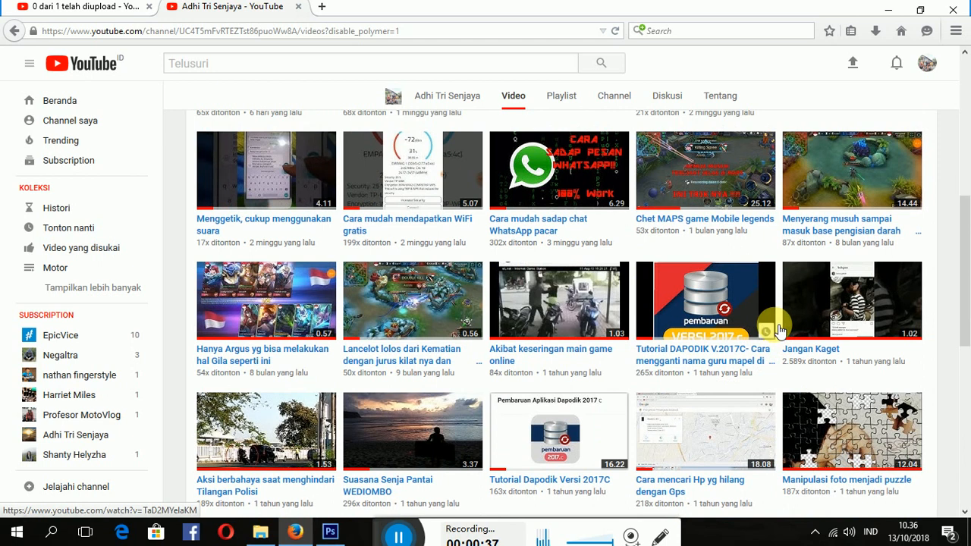
scroll(779, 331, "up", 2)
left_click_drag(964, 217, 967, 99)
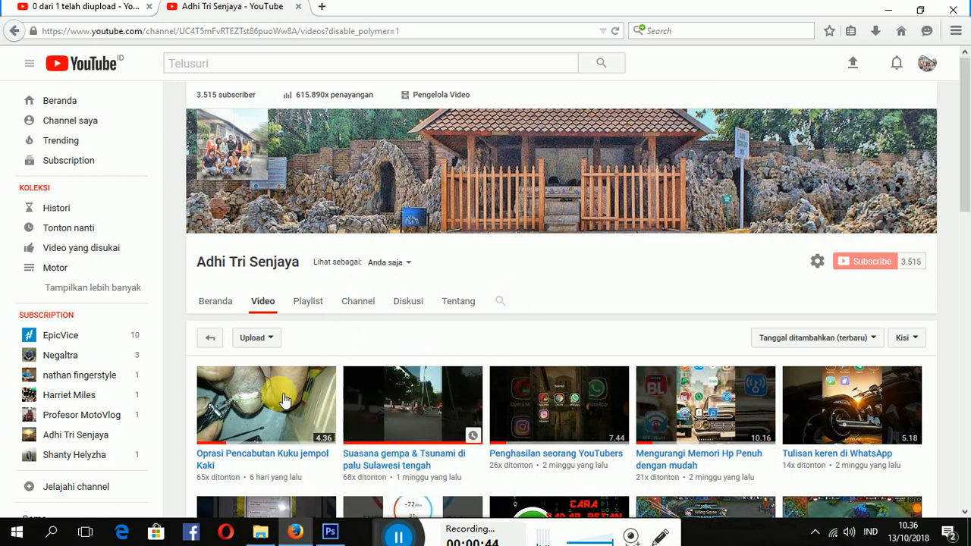
Switch to Photoshop and look through the available brush presets of the Brush tool
left_click(330, 531)
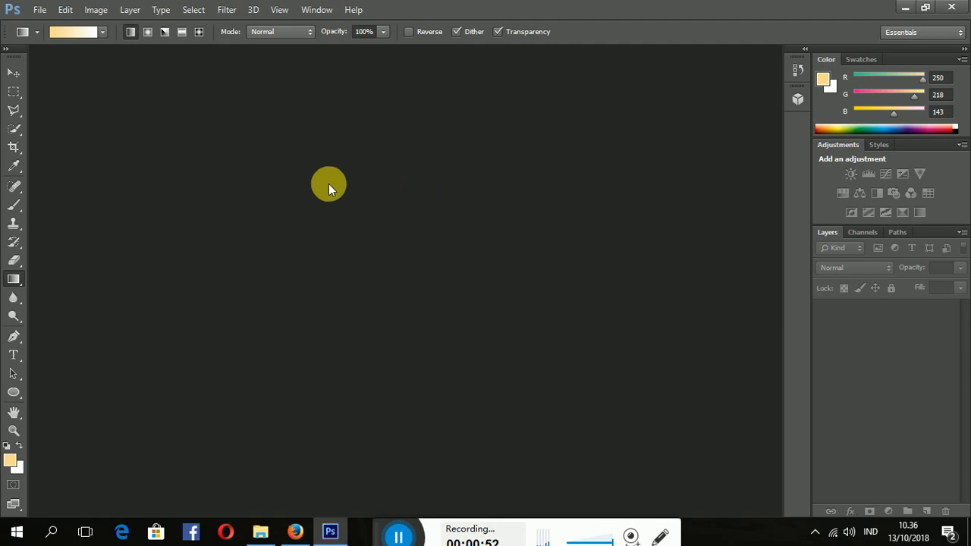
left_click(13, 206)
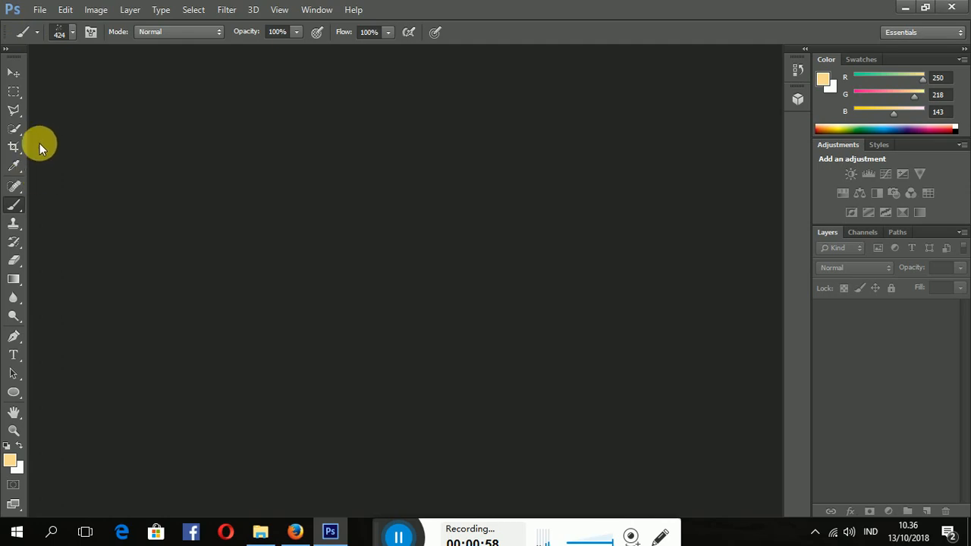
left_click(72, 32)
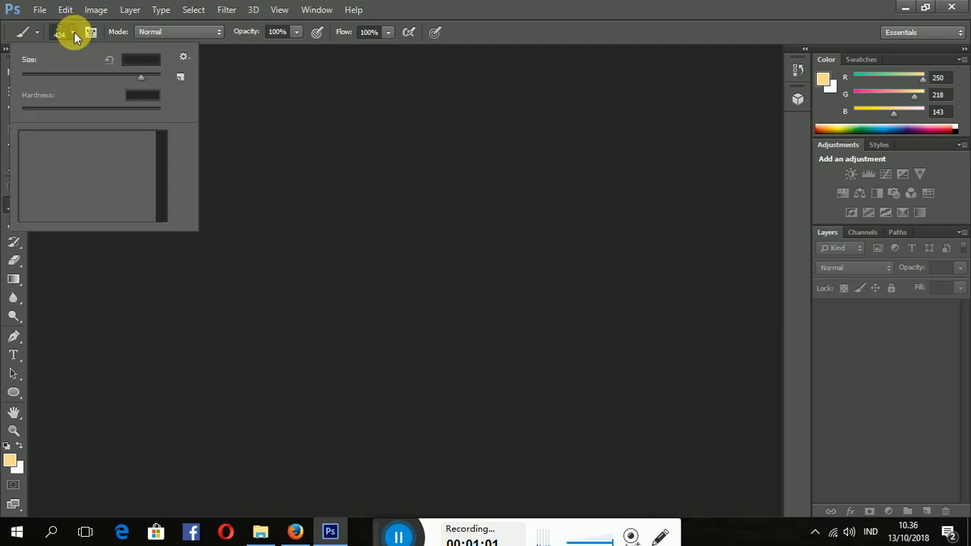
mouse_move(169, 201)
left_mouse_down()
mouse_move(164, 147)
mouse_move(158, 184)
mouse_move(125, 182)
mouse_move(159, 194)
mouse_move(161, 154)
left_mouse_up()
left_click(162, 138)
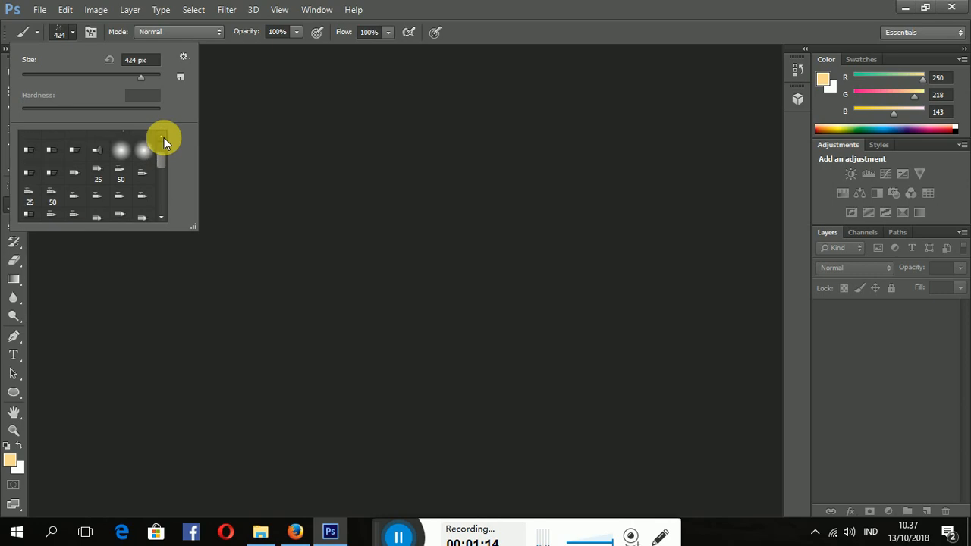
left_click(163, 137)
left_click(221, 129)
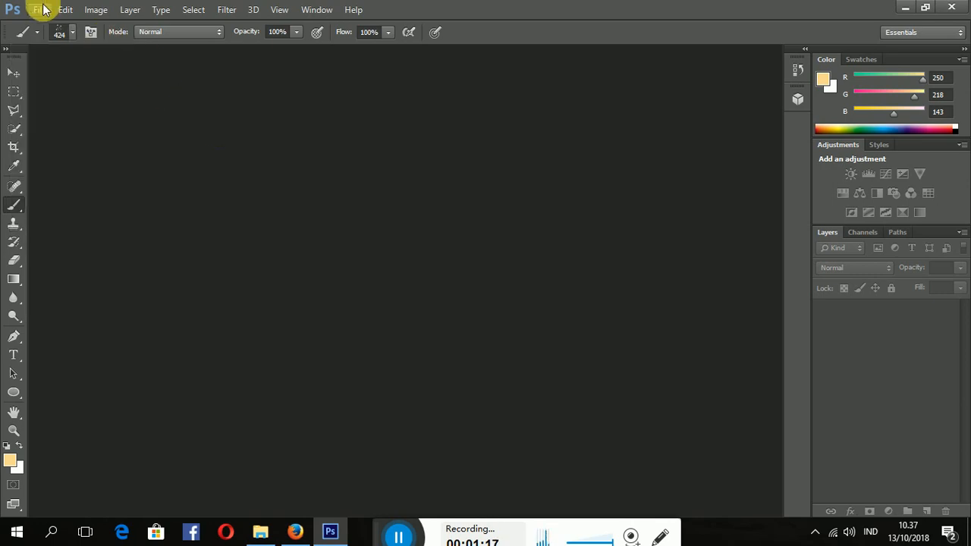
Create a new document named Brush with transparent background contents
left_click(44, 12)
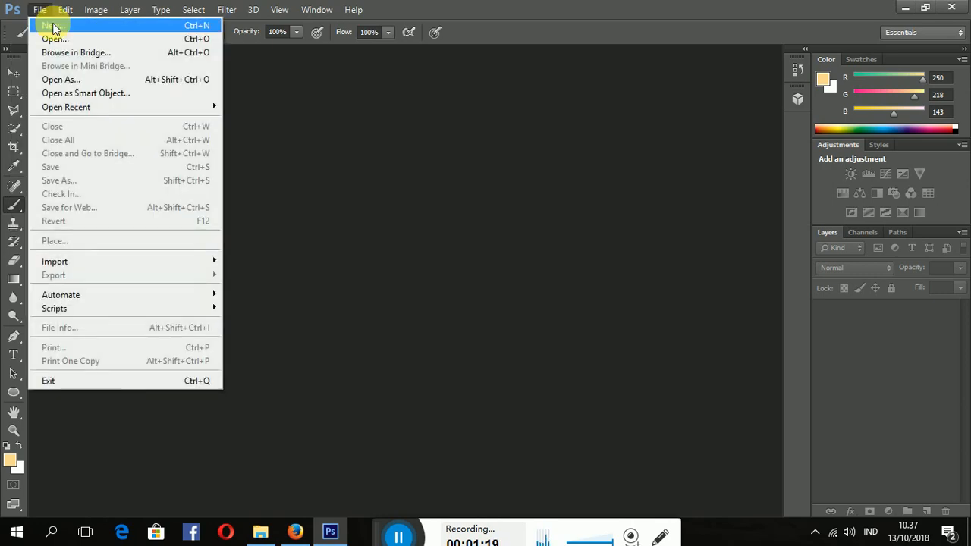
left_click(53, 26)
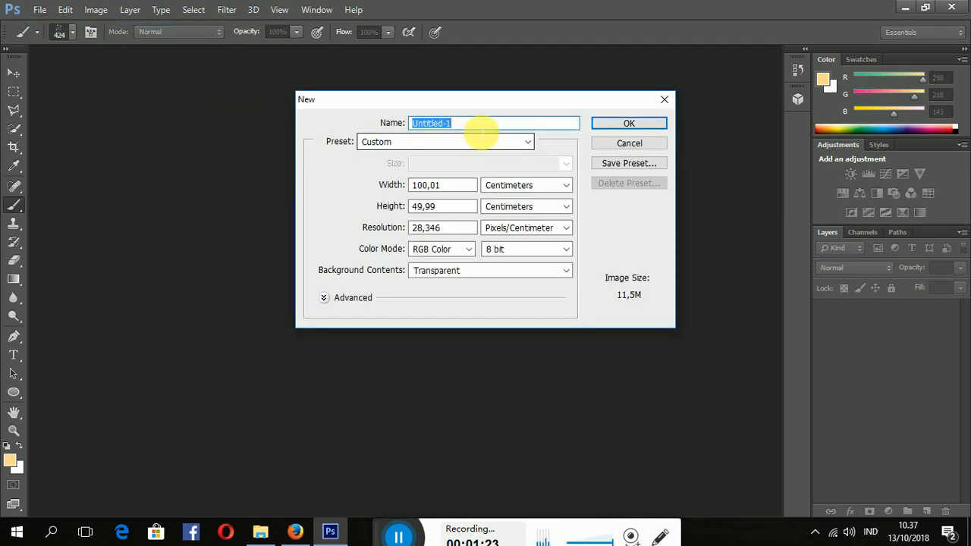
type("Brush")
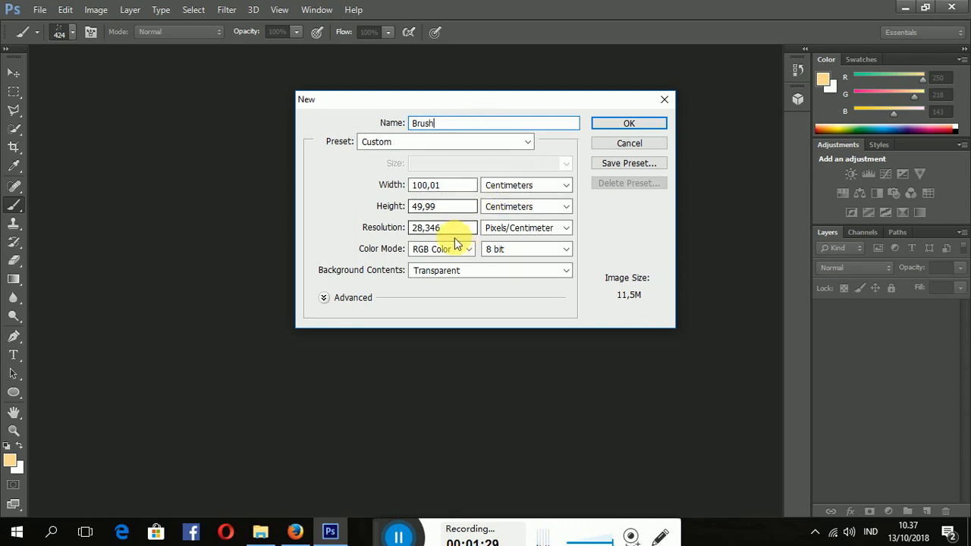
double_click(430, 206)
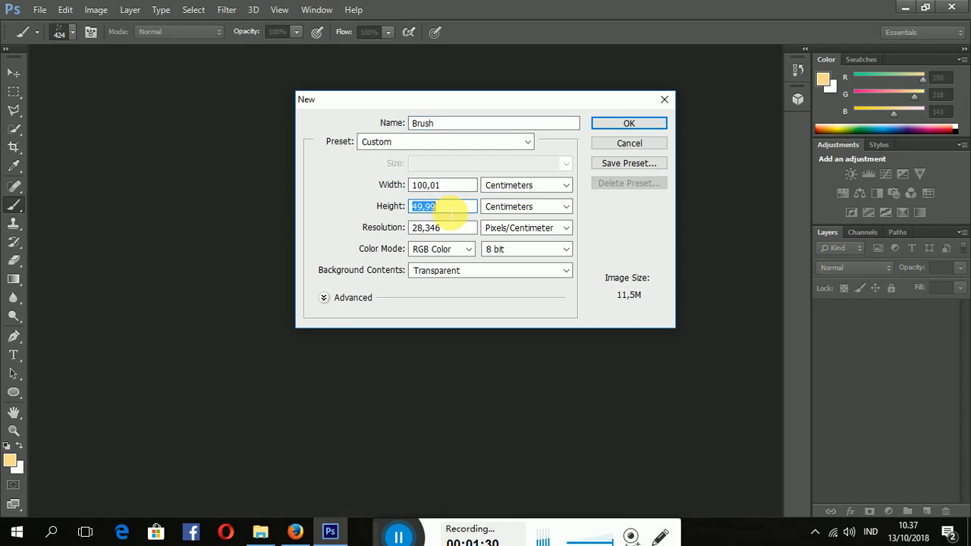
left_click(444, 271)
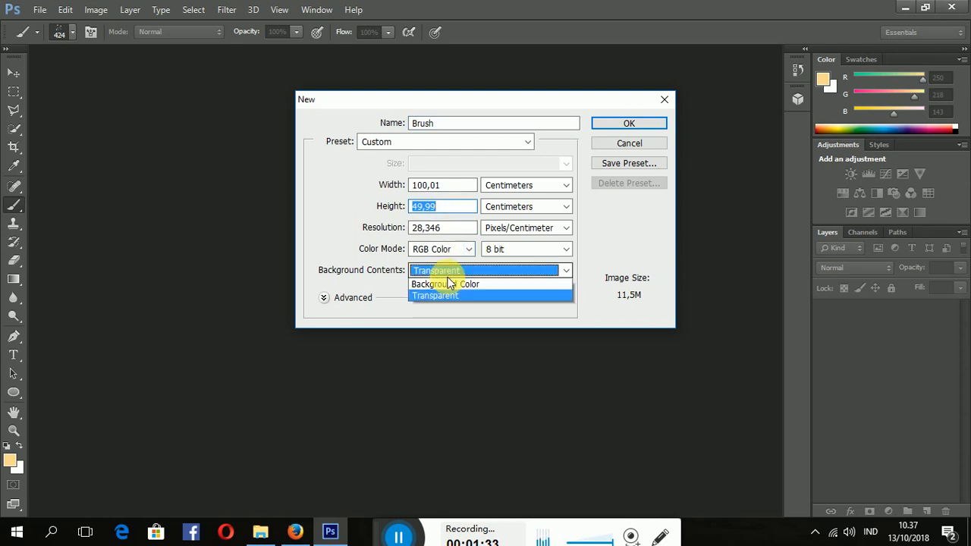
left_click(455, 308)
left_click(480, 272)
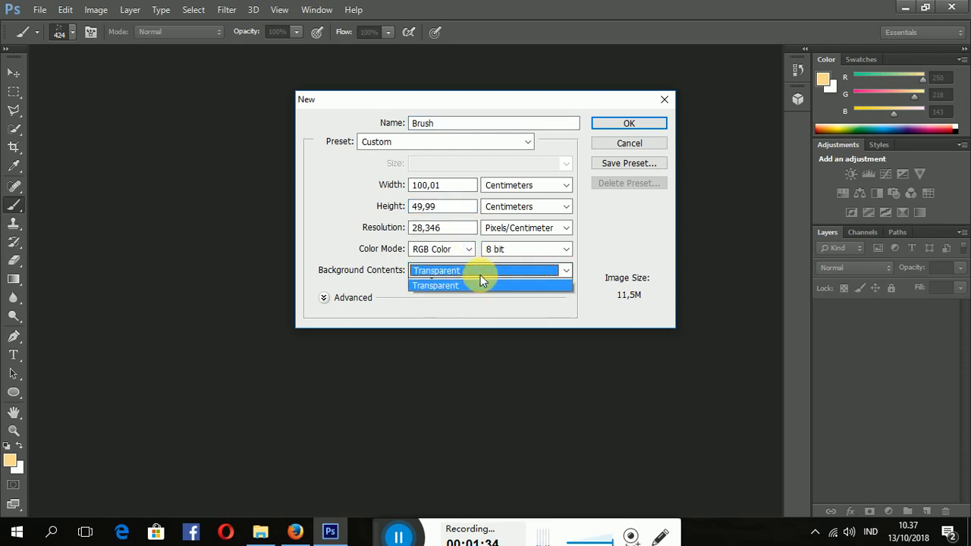
left_click(487, 270)
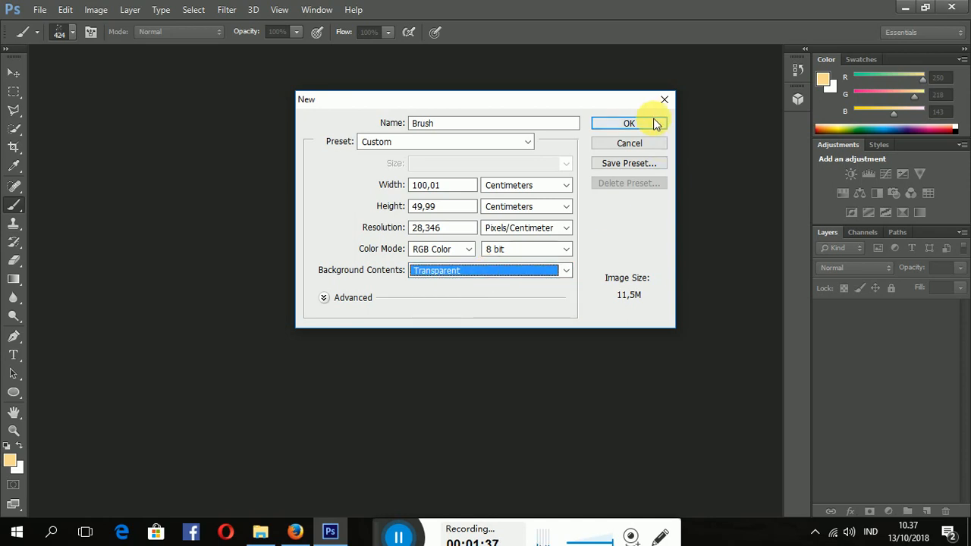
left_click(654, 123)
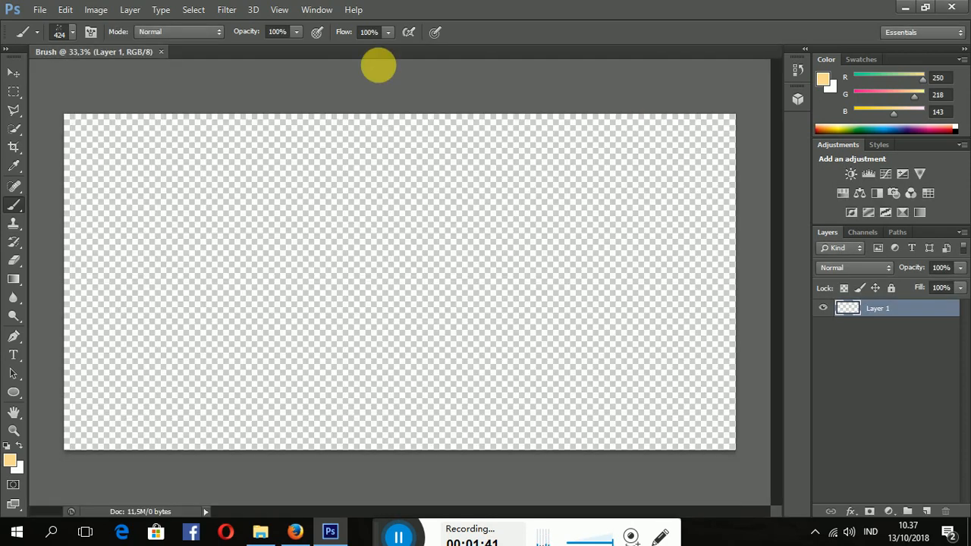
Open the portrait photo CpZExVTUsAAkrCV.jpg from the Pictures folder
left_click(13, 72)
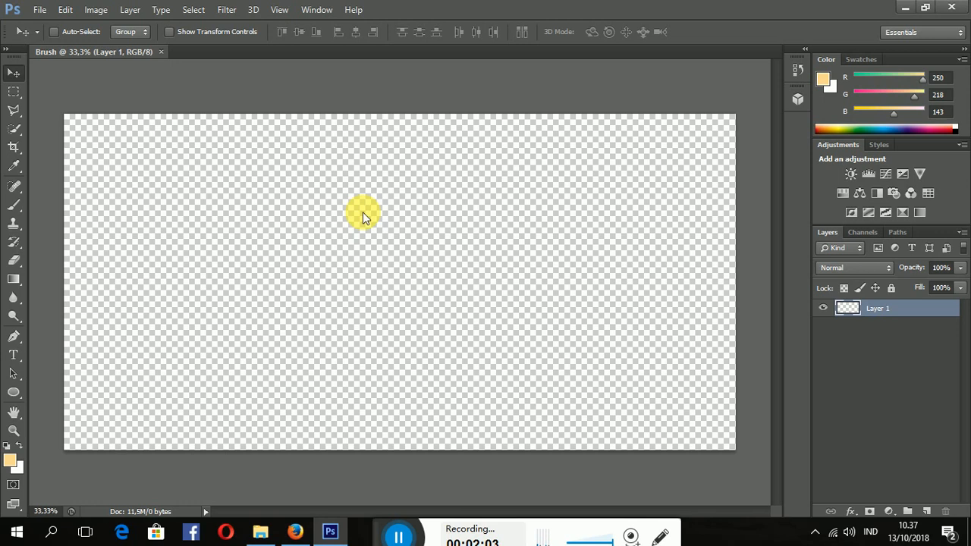
key("ctrl+o")
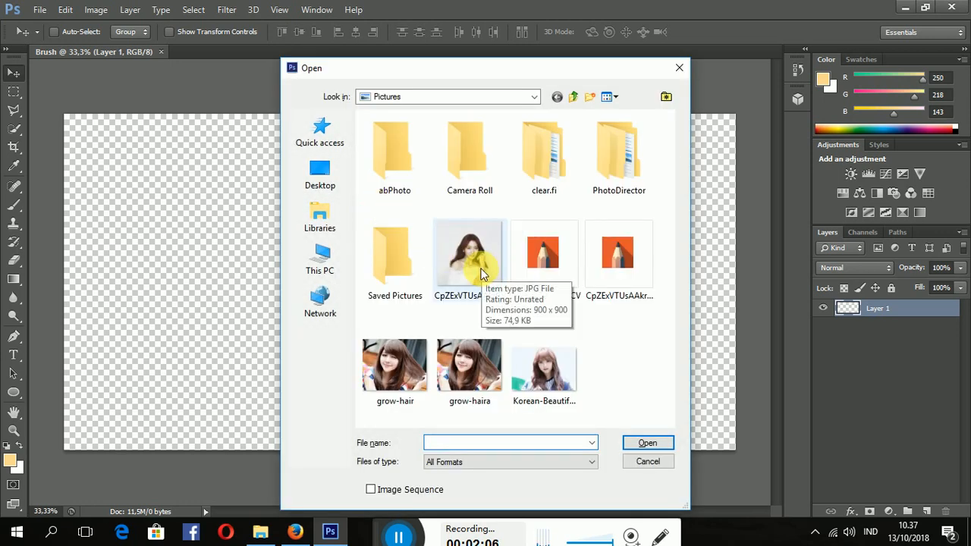
double_click(480, 278)
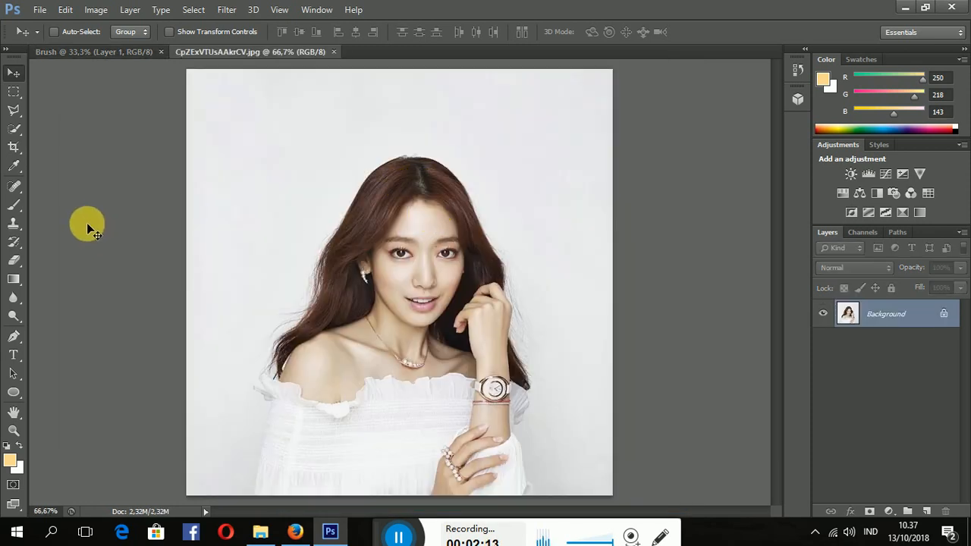
Select the light backdrop above and on both sides of the woman with the Quick Selection tool
left_click(14, 129)
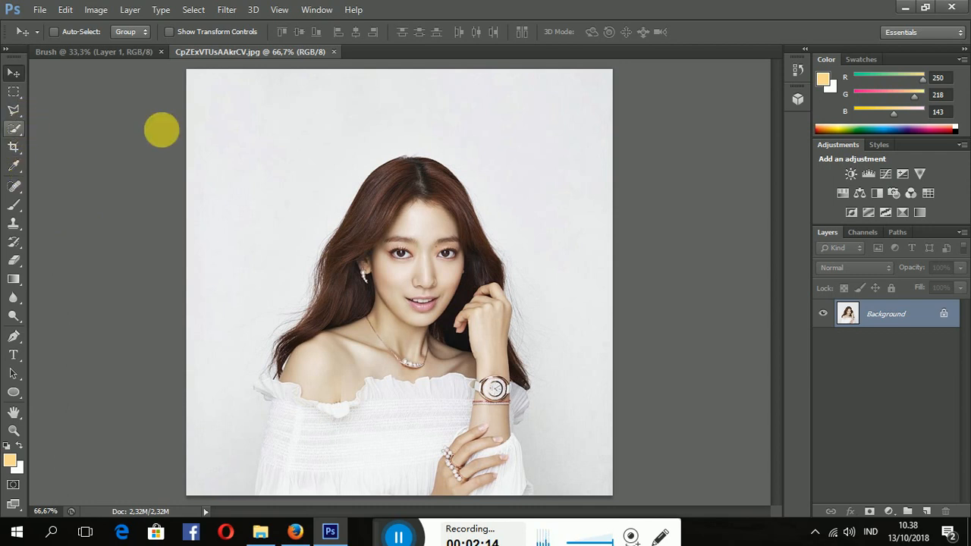
left_click(17, 129)
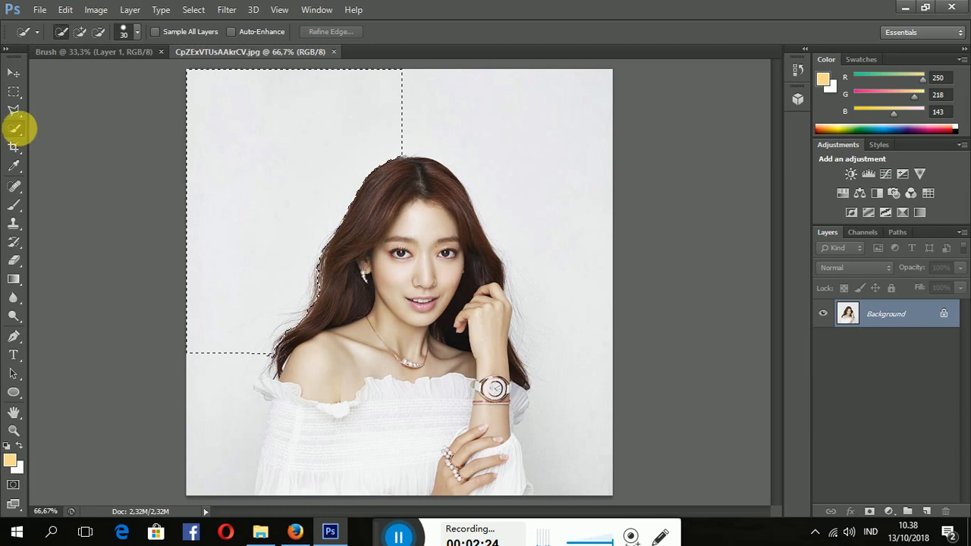
left_click(18, 130)
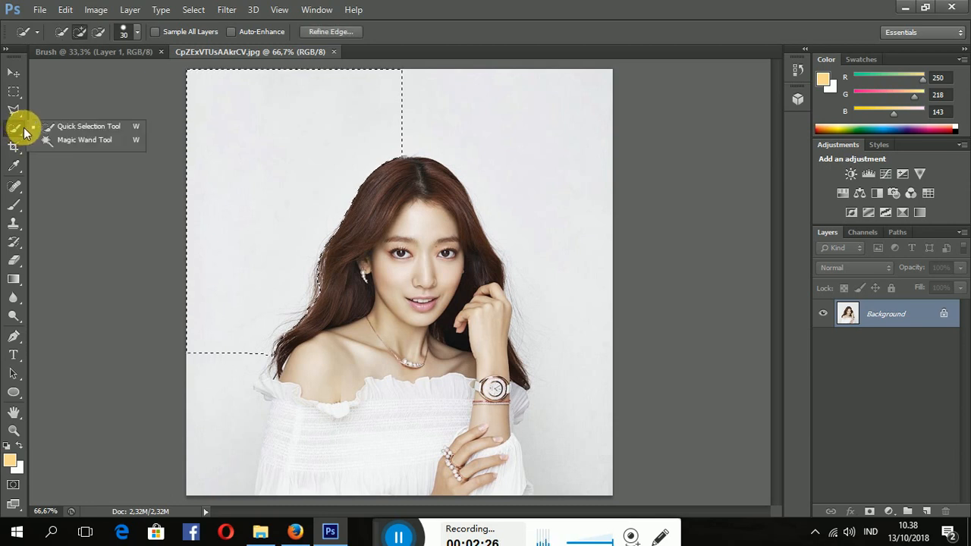
left_click(466, 95)
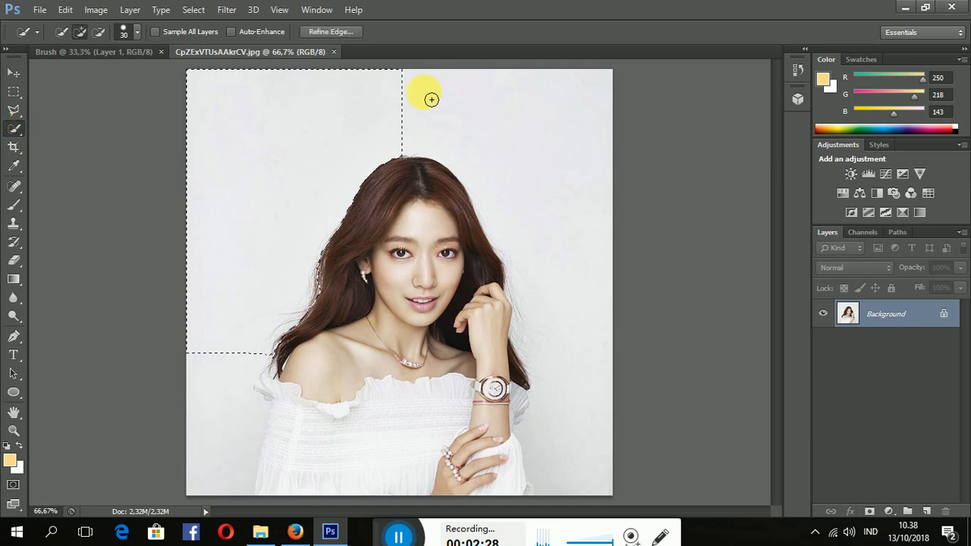
mouse_move(425, 116)
left_mouse_down()
mouse_move(502, 142)
mouse_move(597, 234)
left_mouse_up()
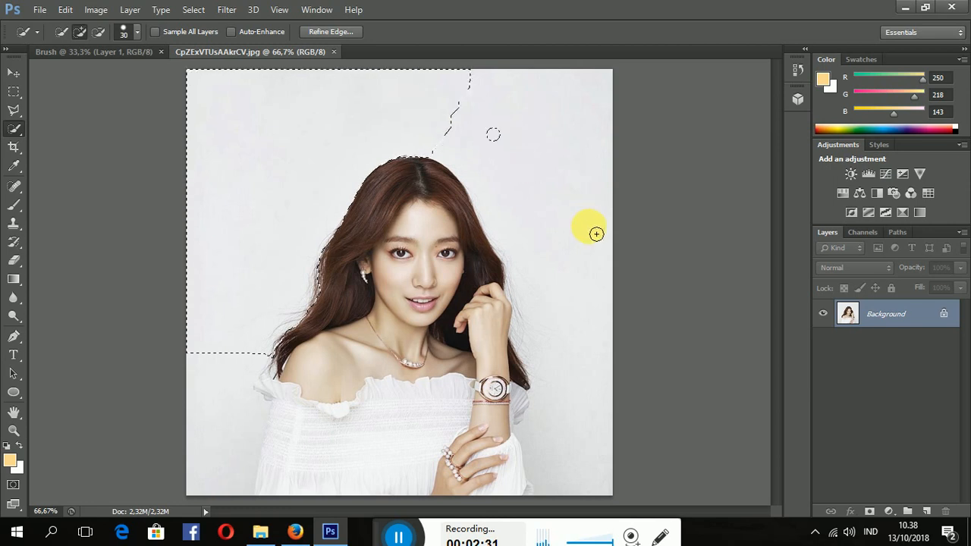
mouse_move(513, 142)
left_mouse_down()
mouse_move(477, 120)
mouse_move(561, 231)
mouse_move(582, 286)
left_mouse_up()
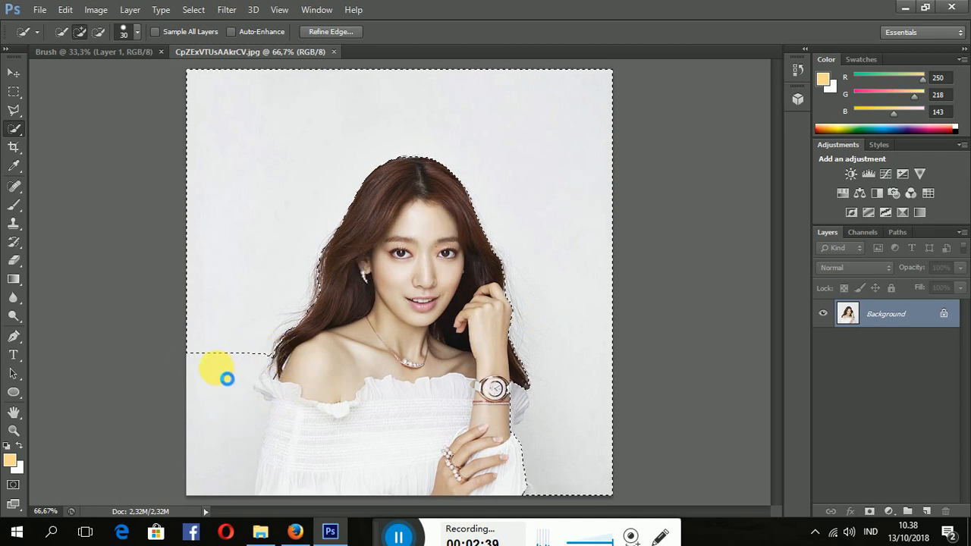
Extend the selection over the remaining backdrop in the lower-left corner of the photo, beside the white dress
mouse_move(232, 412)
left_mouse_down()
mouse_move(313, 183)
mouse_move(265, 237)
mouse_move(260, 415)
left_mouse_up()
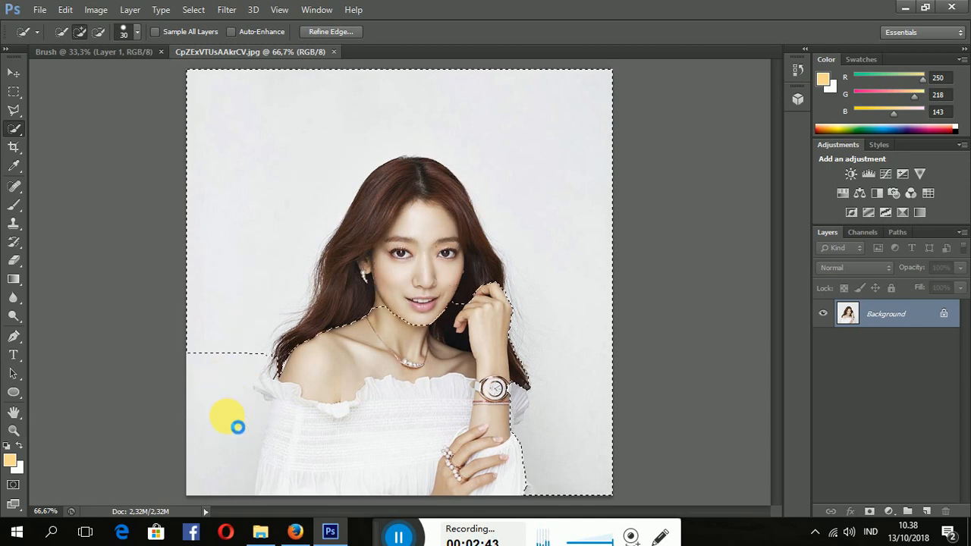
left_click(238, 427)
left_click(237, 427)
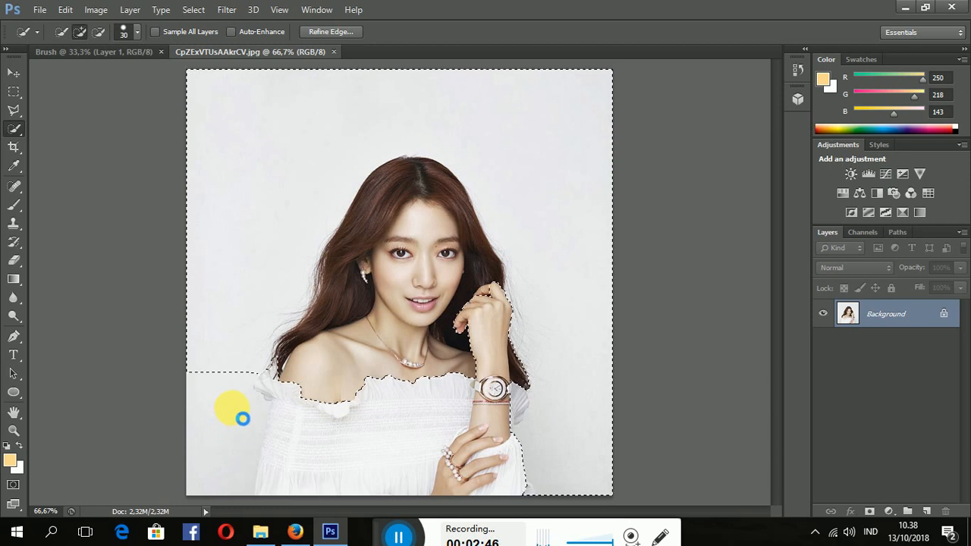
mouse_move(387, 339)
left_mouse_down()
mouse_move(288, 384)
mouse_move(186, 411)
mouse_move(215, 473)
left_mouse_up()
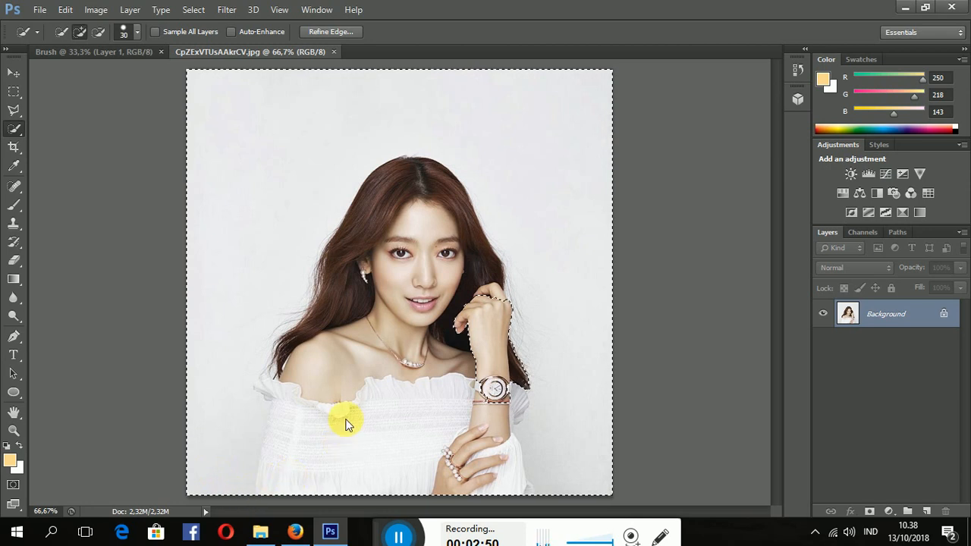
Subtract the woman's hair, face, bare shoulder and raised hand from the backdrop selection with the Quick Selection tool
left_click(100, 32)
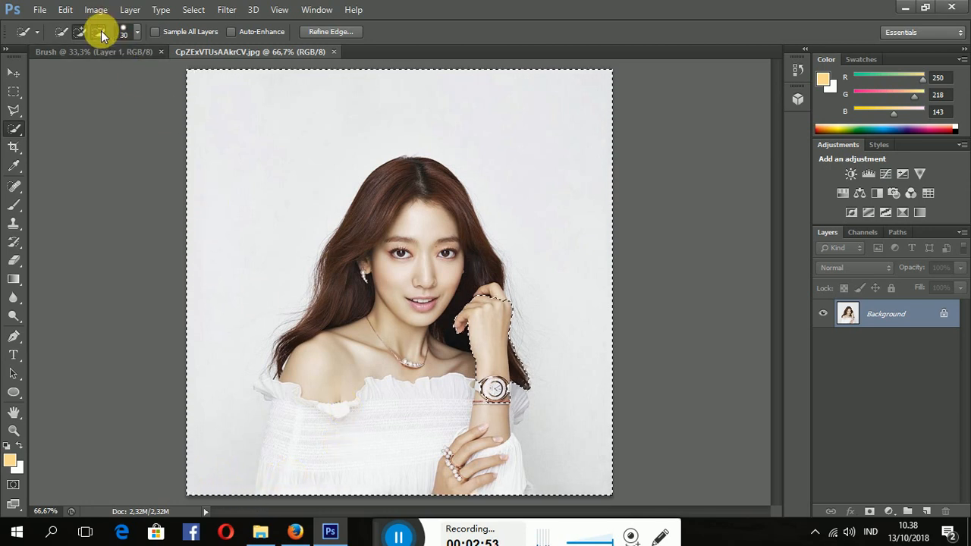
mouse_move(402, 212)
left_mouse_down()
mouse_move(378, 236)
mouse_move(364, 283)
mouse_move(365, 353)
mouse_move(354, 320)
left_mouse_up()
mouse_move(335, 362)
left_mouse_down()
mouse_move(335, 396)
mouse_move(351, 331)
mouse_move(332, 320)
mouse_move(334, 356)
mouse_move(337, 314)
mouse_move(344, 342)
mouse_move(345, 312)
mouse_move(353, 320)
mouse_move(351, 342)
mouse_move(328, 331)
mouse_move(310, 356)
mouse_move(350, 340)
mouse_move(393, 293)
mouse_move(436, 208)
left_mouse_up()
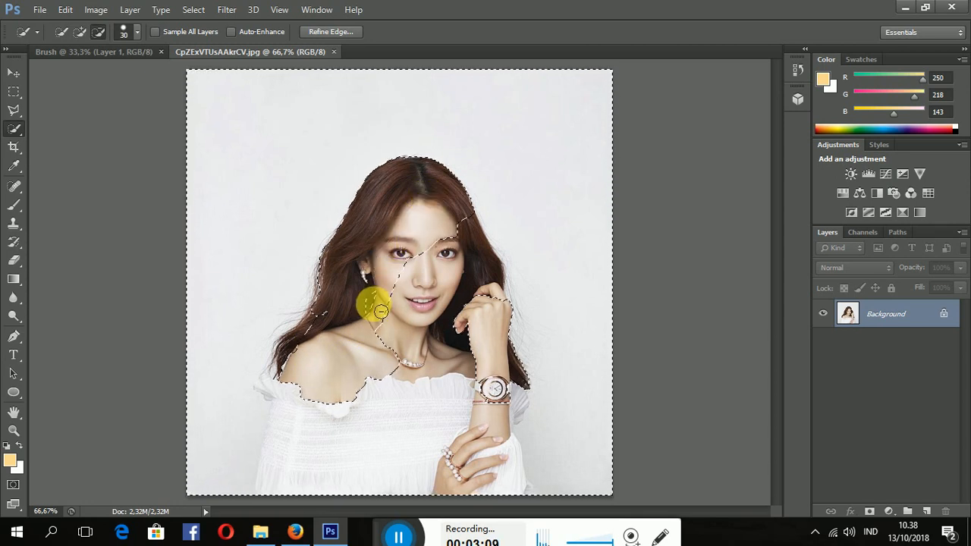
mouse_move(366, 312)
left_mouse_down()
mouse_move(427, 304)
mouse_move(412, 294)
mouse_move(433, 273)
mouse_move(466, 358)
mouse_move(479, 439)
mouse_move(461, 304)
mouse_move(471, 285)
mouse_move(460, 274)
mouse_move(491, 306)
mouse_move(469, 244)
mouse_move(453, 268)
mouse_move(473, 328)
mouse_move(468, 271)
mouse_move(481, 308)
mouse_move(439, 271)
mouse_move(449, 289)
mouse_move(466, 271)
mouse_move(458, 261)
mouse_move(461, 304)
mouse_move(446, 294)
mouse_move(457, 306)
mouse_move(461, 298)
mouse_move(446, 291)
mouse_move(453, 302)
mouse_move(493, 259)
mouse_move(483, 259)
mouse_move(501, 303)
left_mouse_up()
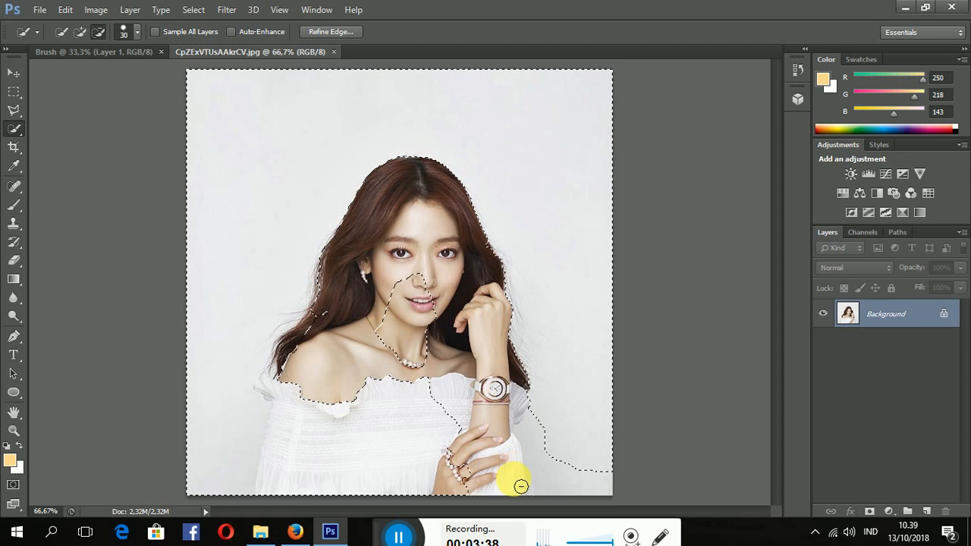
Subtract the remaining white dress, lower hand, neck and shoulder edge so that only the backdrop stays selected
left_click_drag(500, 455, 462, 449)
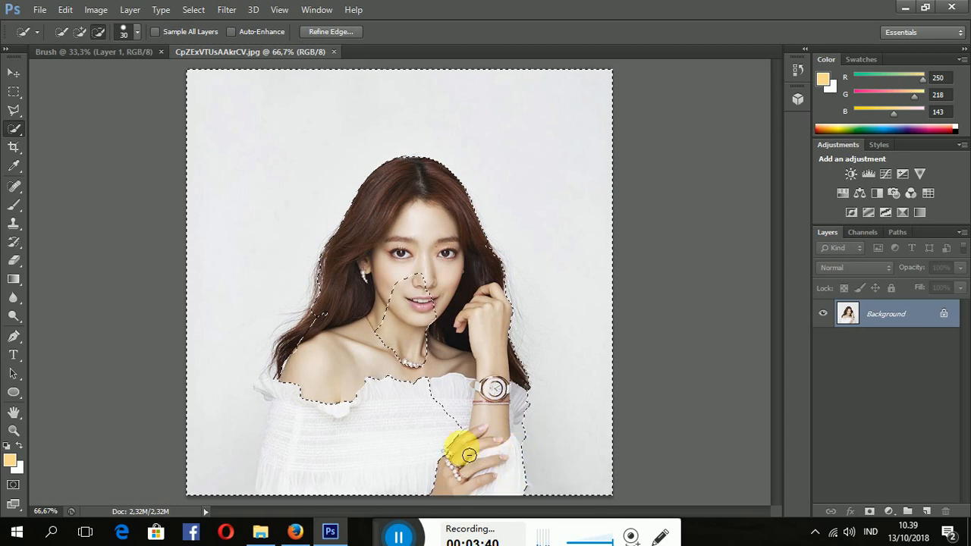
mouse_move(394, 472)
left_mouse_down()
mouse_move(433, 452)
mouse_move(440, 412)
left_mouse_up()
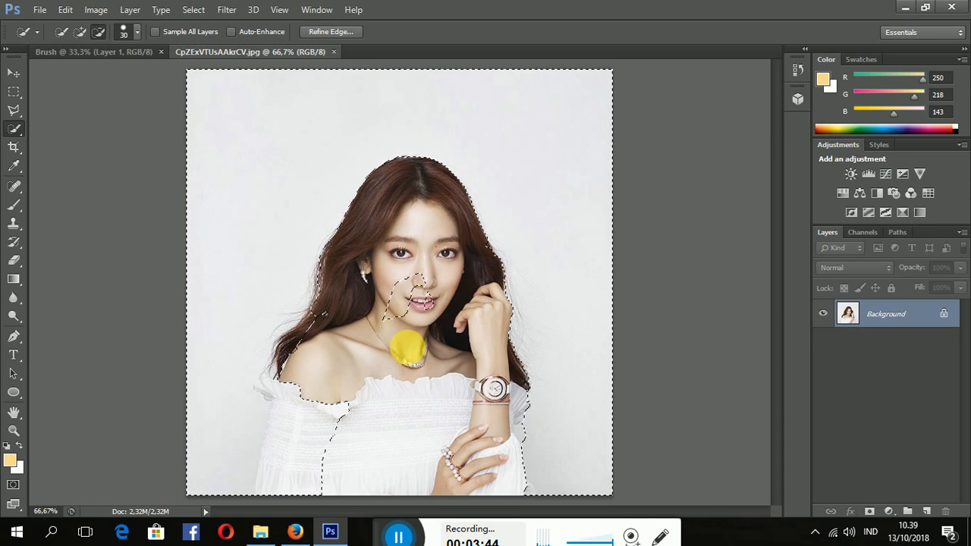
mouse_move(408, 348)
left_mouse_down()
mouse_move(423, 290)
mouse_move(407, 289)
mouse_move(403, 317)
mouse_move(415, 291)
mouse_move(437, 308)
mouse_move(415, 303)
mouse_move(393, 330)
mouse_move(431, 299)
mouse_move(435, 283)
mouse_move(419, 273)
mouse_move(402, 298)
mouse_move(436, 285)
mouse_move(436, 320)
mouse_move(428, 284)
mouse_move(430, 302)
mouse_move(324, 338)
left_mouse_up()
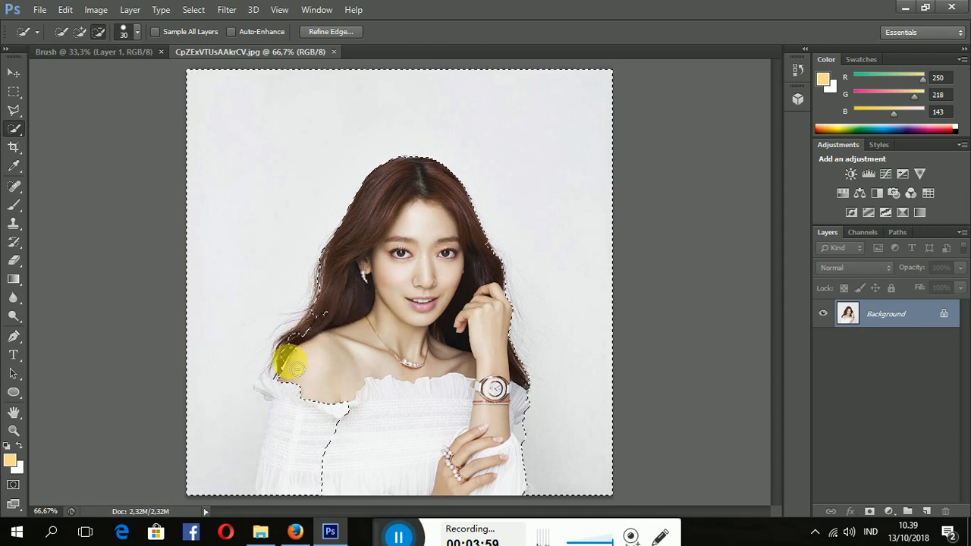
mouse_move(295, 368)
left_mouse_down()
mouse_move(332, 321)
mouse_move(295, 362)
left_mouse_up()
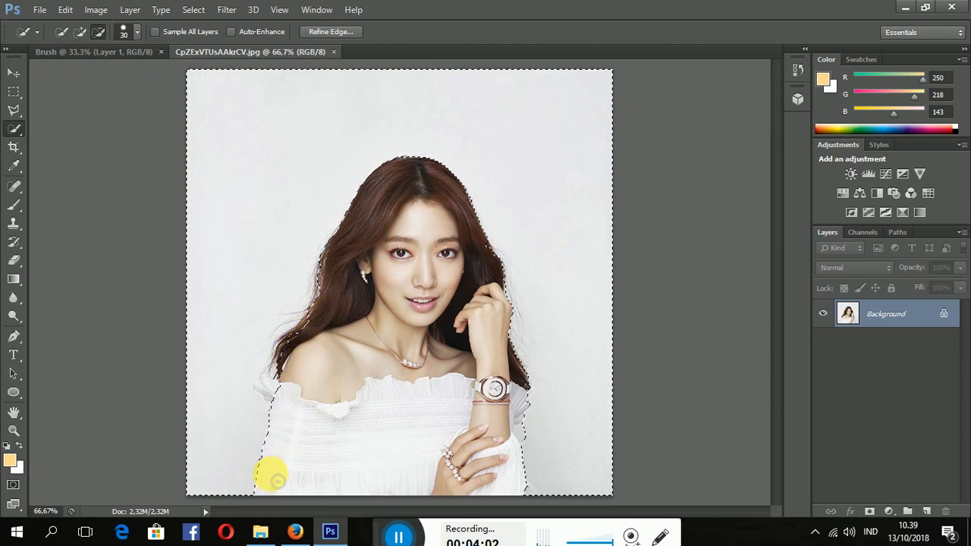
mouse_move(328, 400)
left_mouse_down()
mouse_move(375, 330)
mouse_move(303, 396)
mouse_move(309, 390)
mouse_move(284, 399)
mouse_move(416, 351)
left_mouse_up()
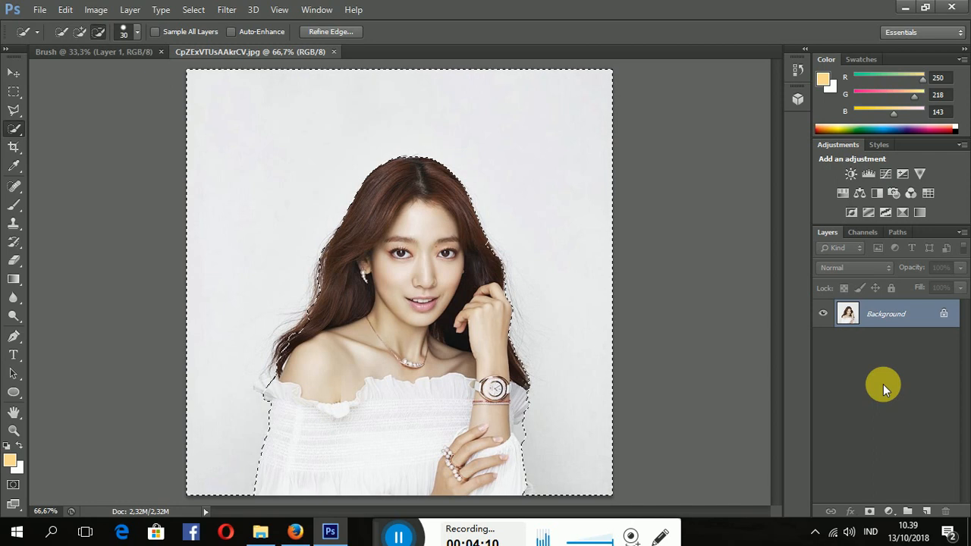
Duplicate the entire Background layer, keeping the suggested name and the backdrop selection
key("ctrl+j")
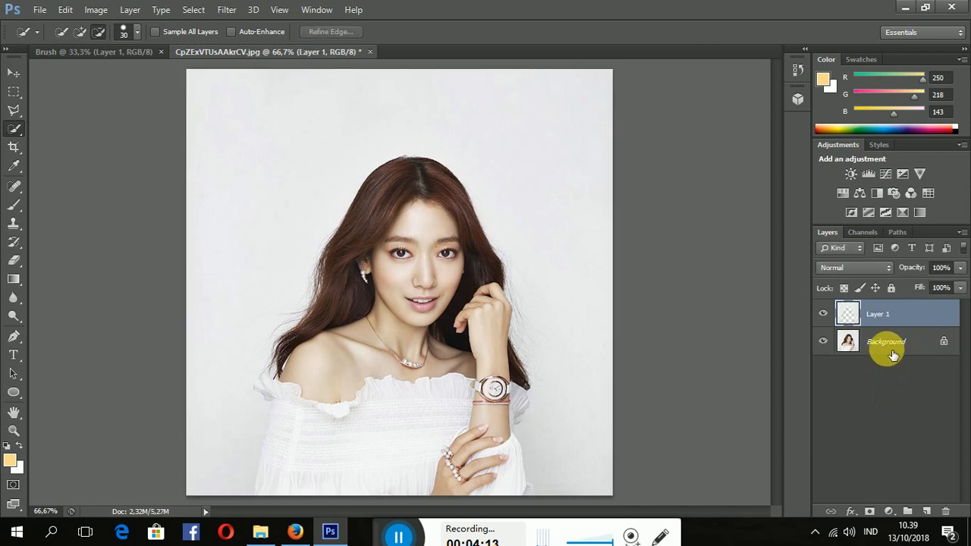
key("ctrl+z")
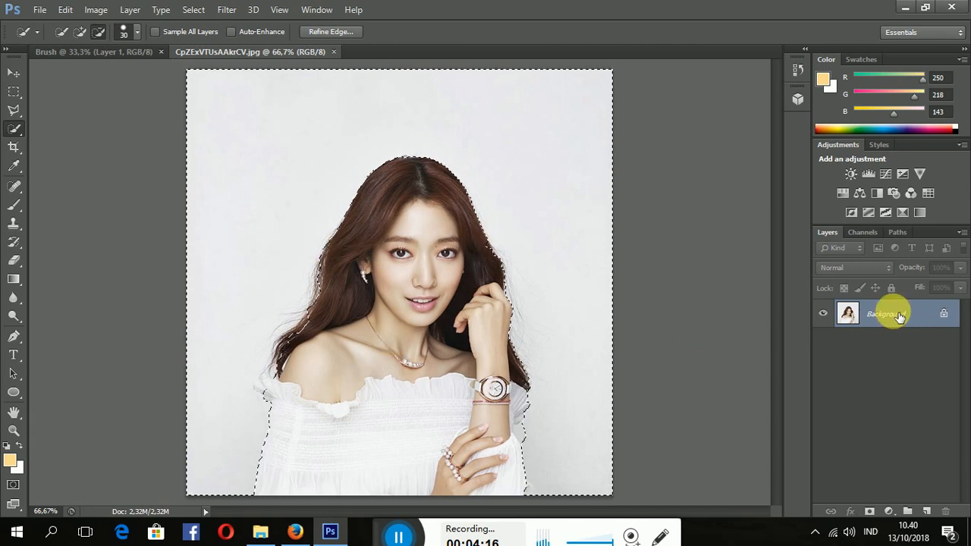
right_click(897, 313)
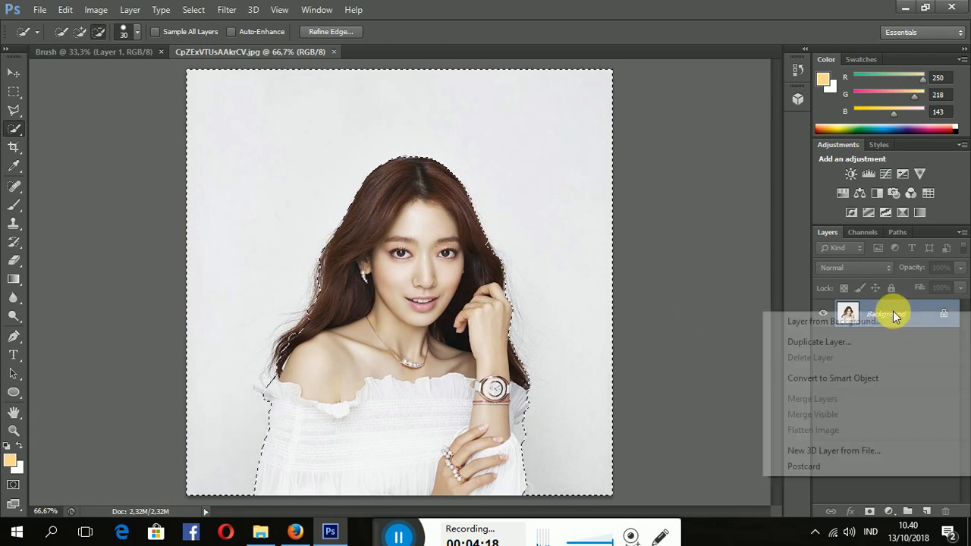
left_click(871, 355)
left_click(592, 160)
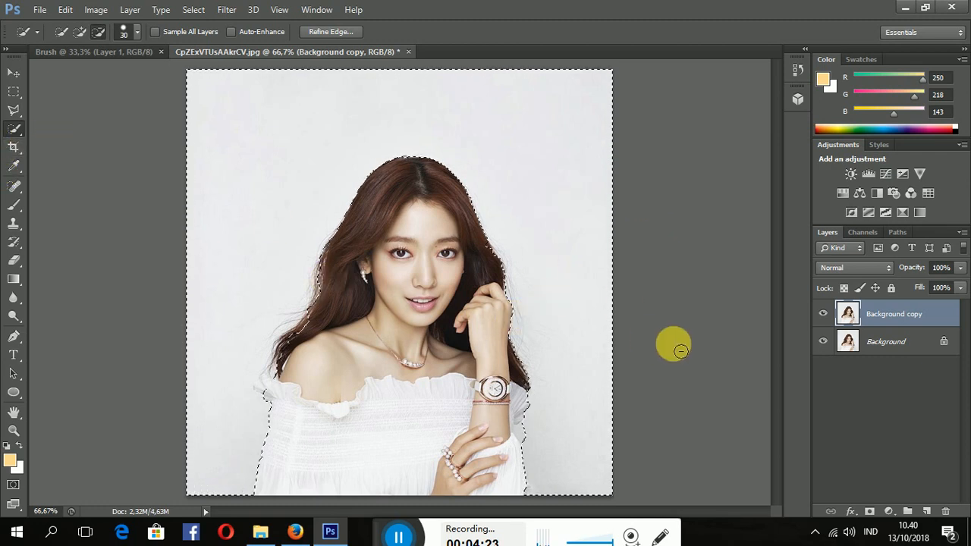
Hide the original Background layer, delete the selected backdrop from the copy and clear the selection
left_click(823, 341)
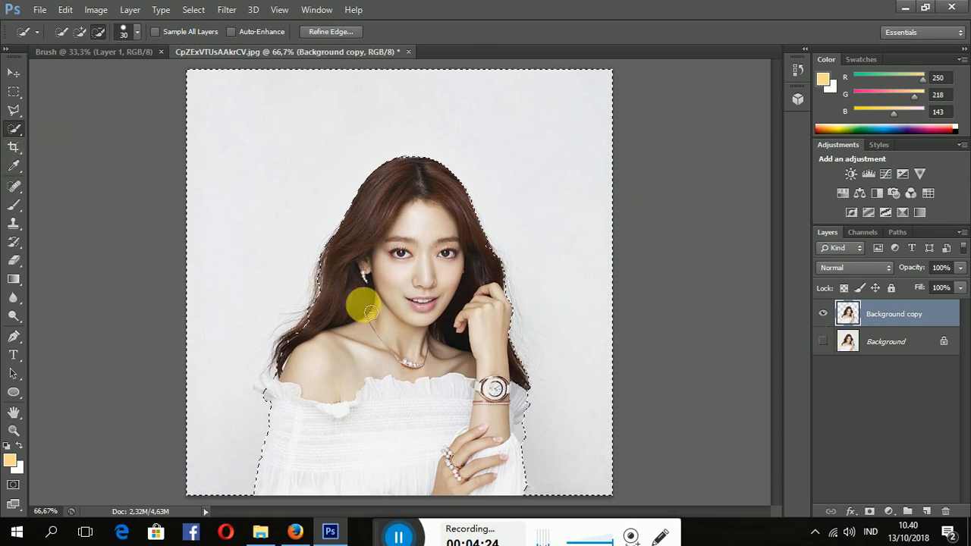
key("Delete")
left_click(15, 95)
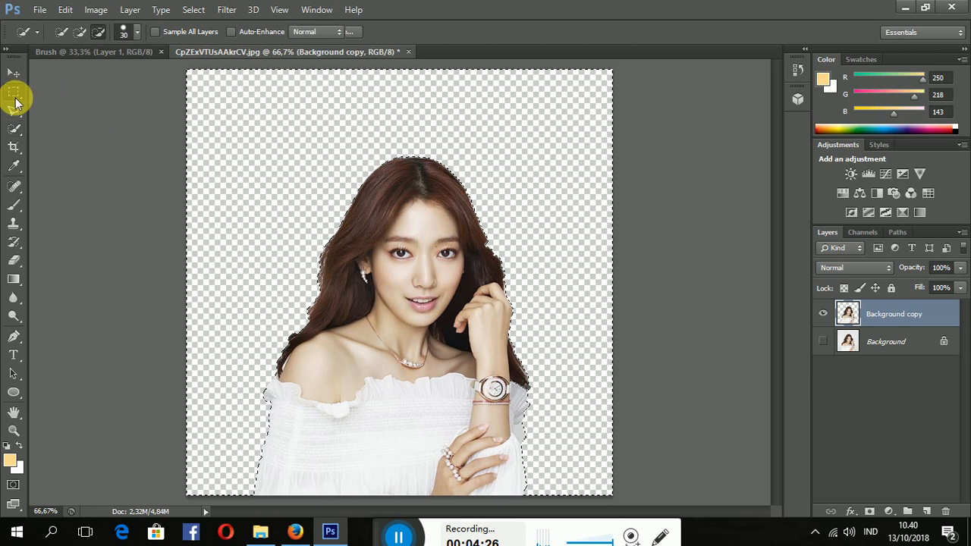
left_click(256, 201)
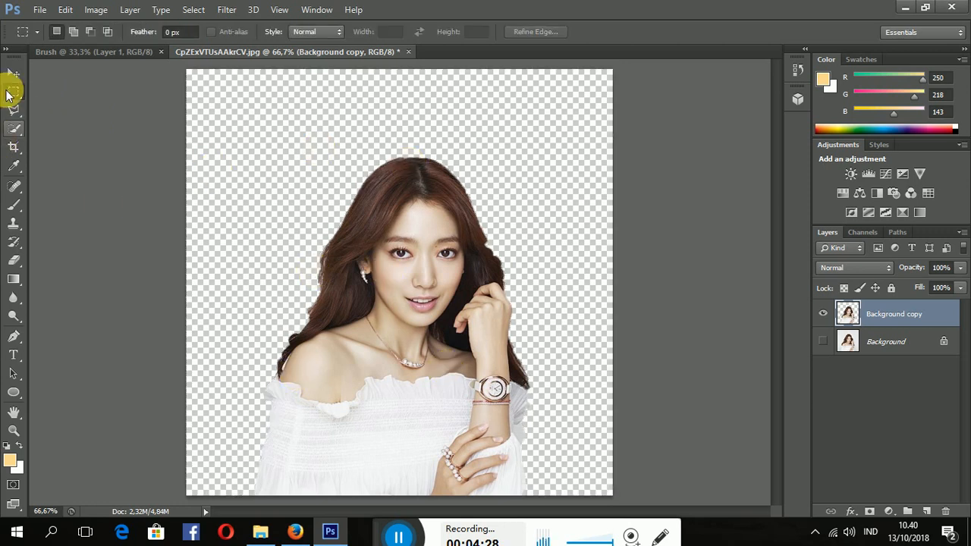
left_click(13, 72)
left_click_drag(379, 358, 379, 322)
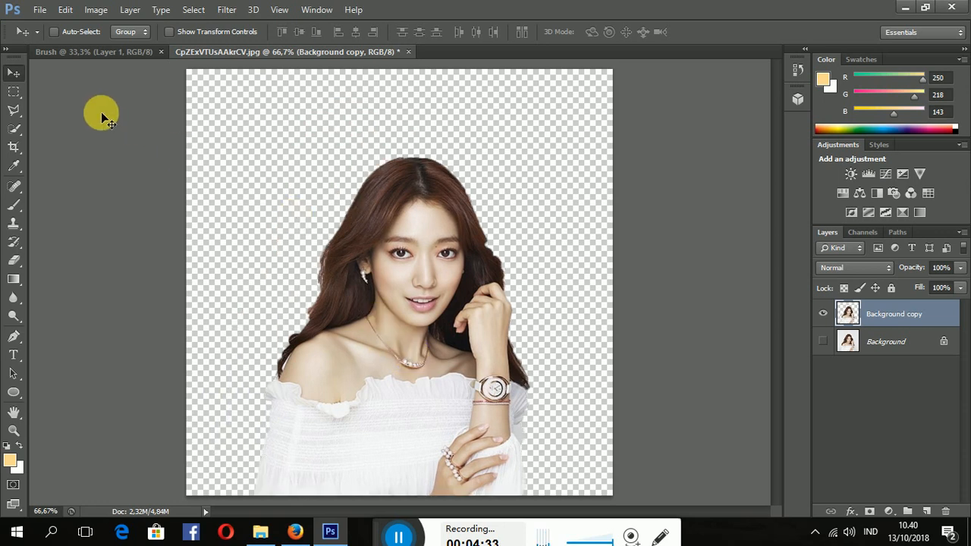
left_click(14, 92)
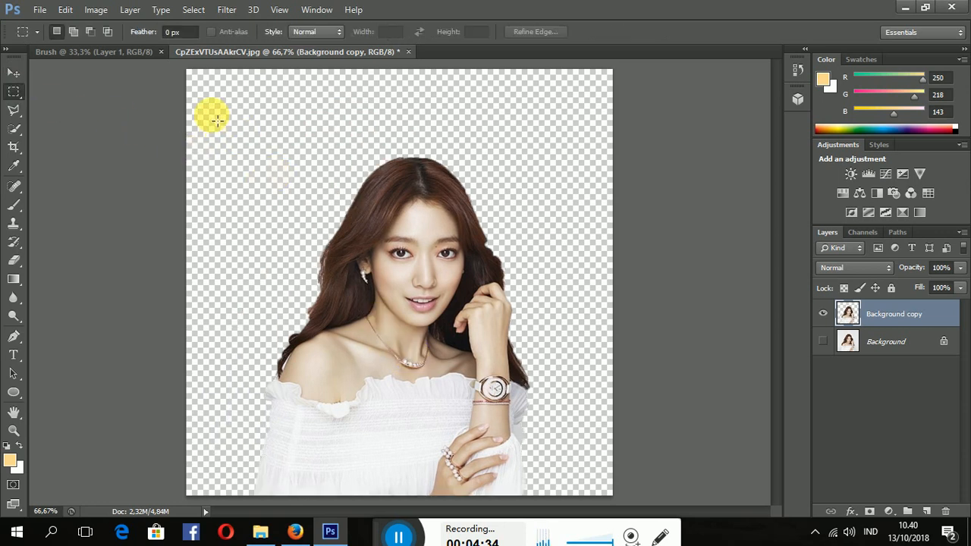
left_click_drag(216, 119, 218, 273)
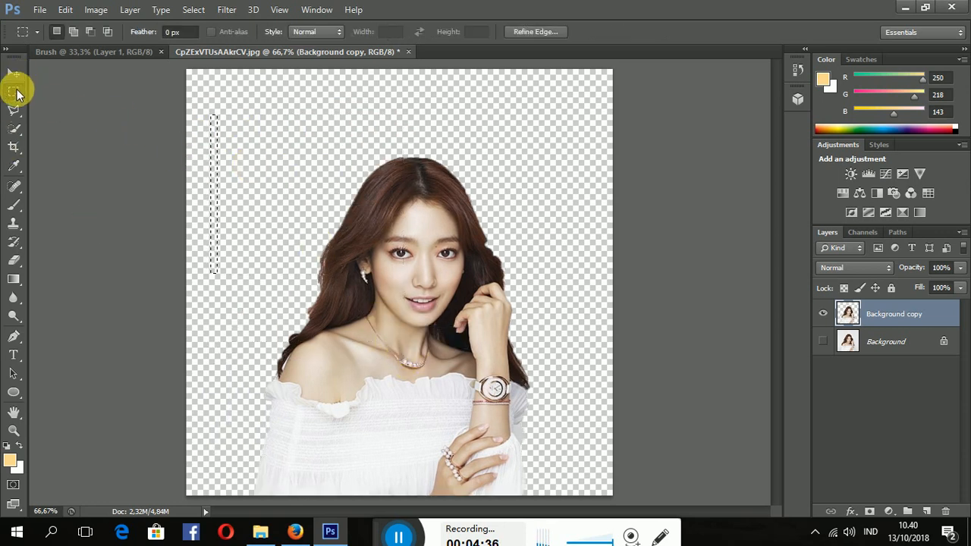
left_click(15, 92)
left_click(17, 93)
right_click(18, 93)
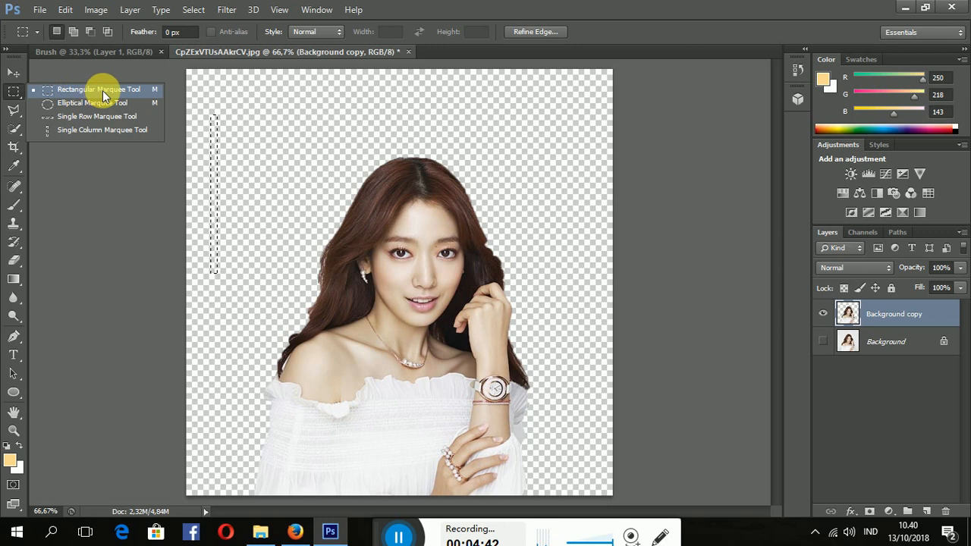
left_click(214, 137)
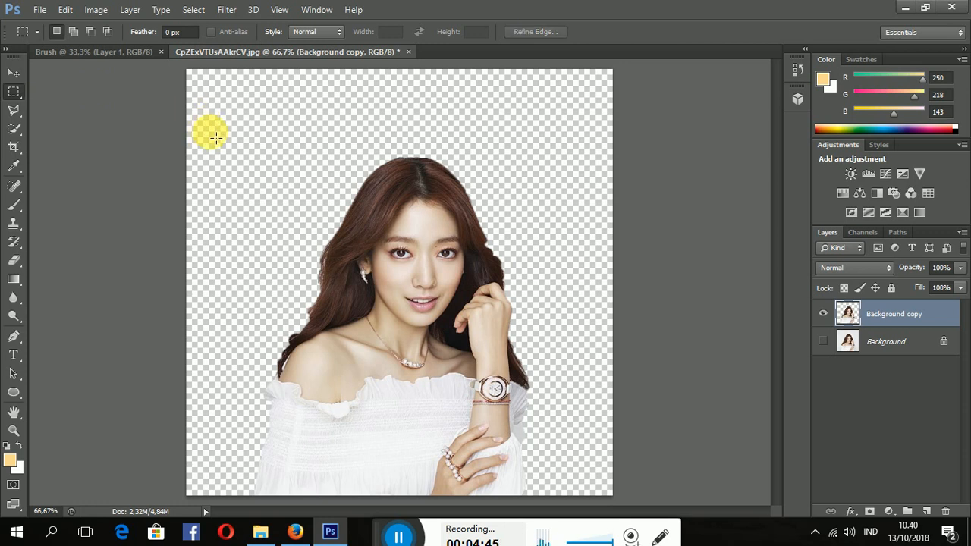
Frame the cut-out woman with a rectangular selection and define it as a brush preset named cew
left_click_drag(304, 247, 562, 510)
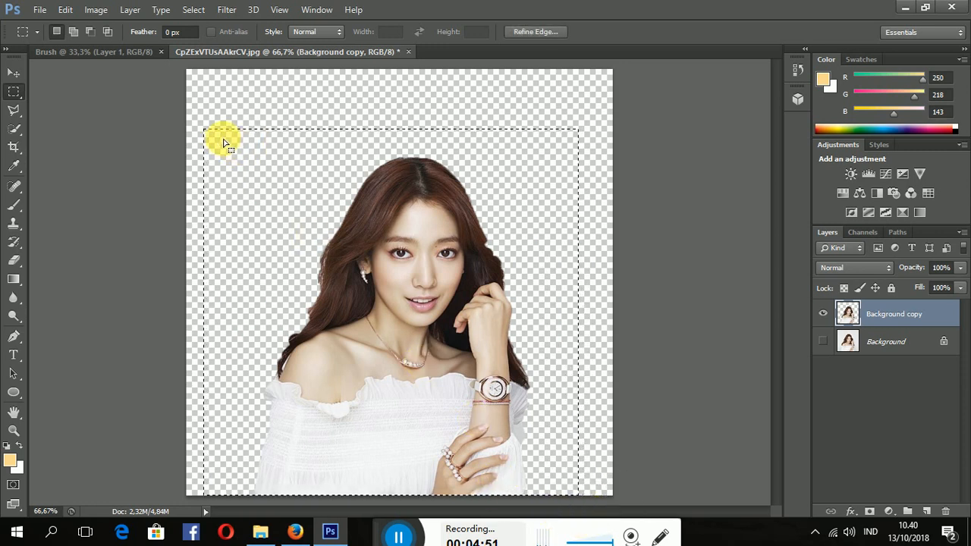
left_click_drag(225, 142, 236, 161)
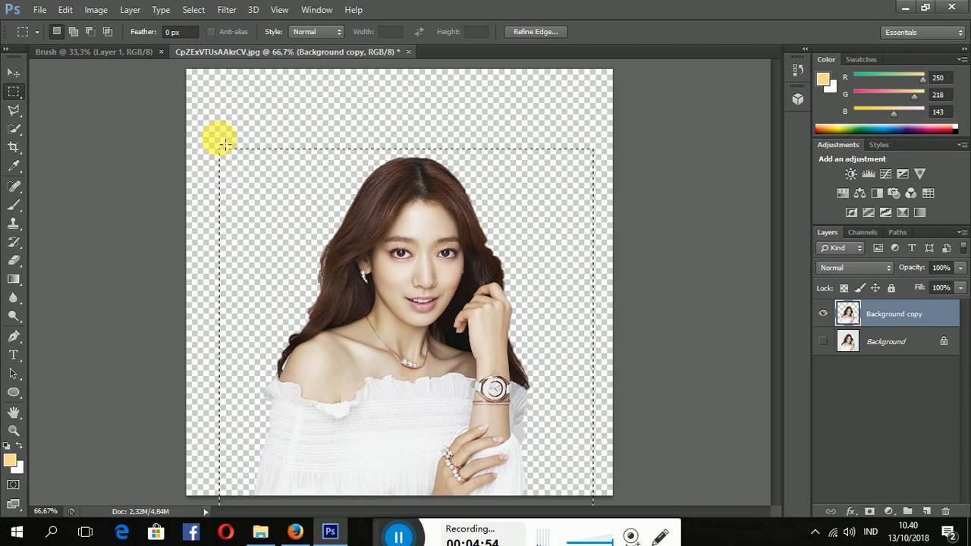
left_click(92, 10)
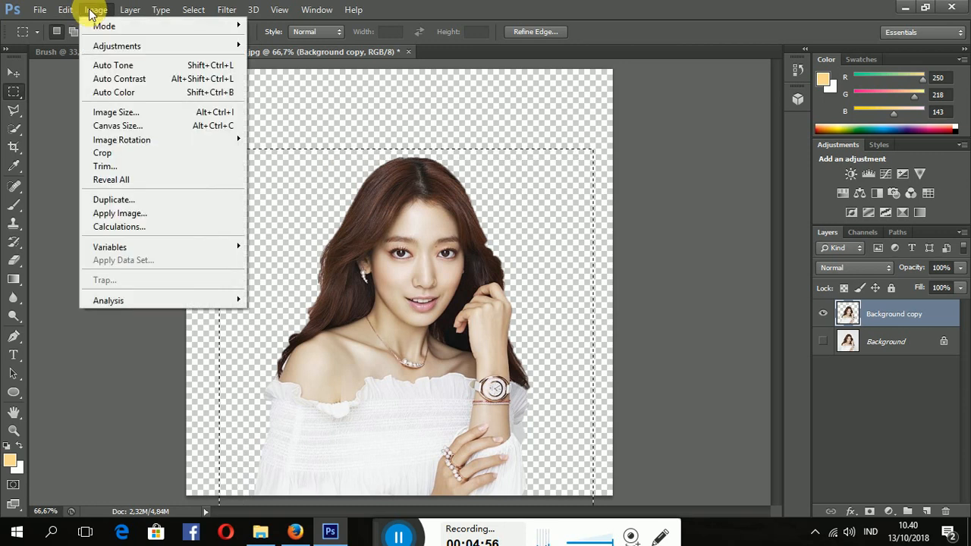
mouse_move(73, 14)
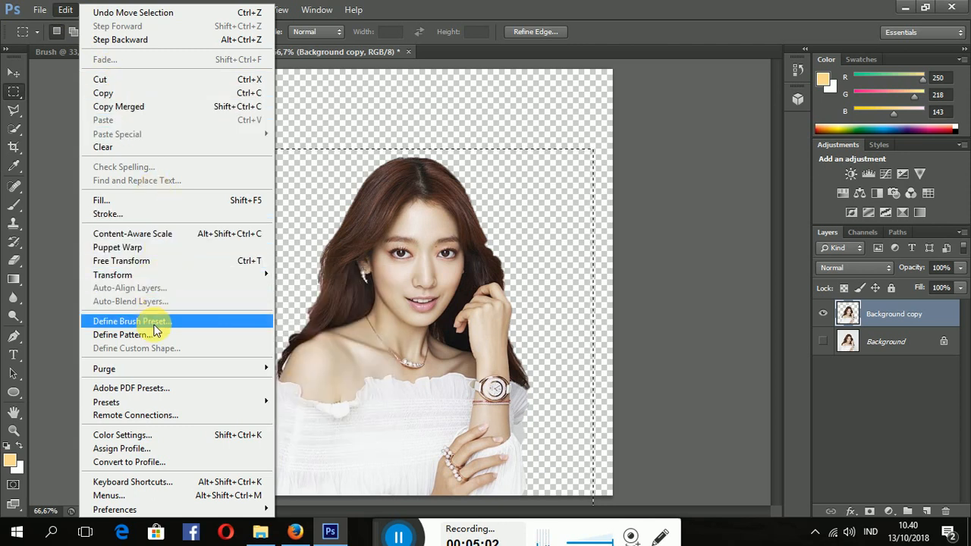
left_click(155, 327)
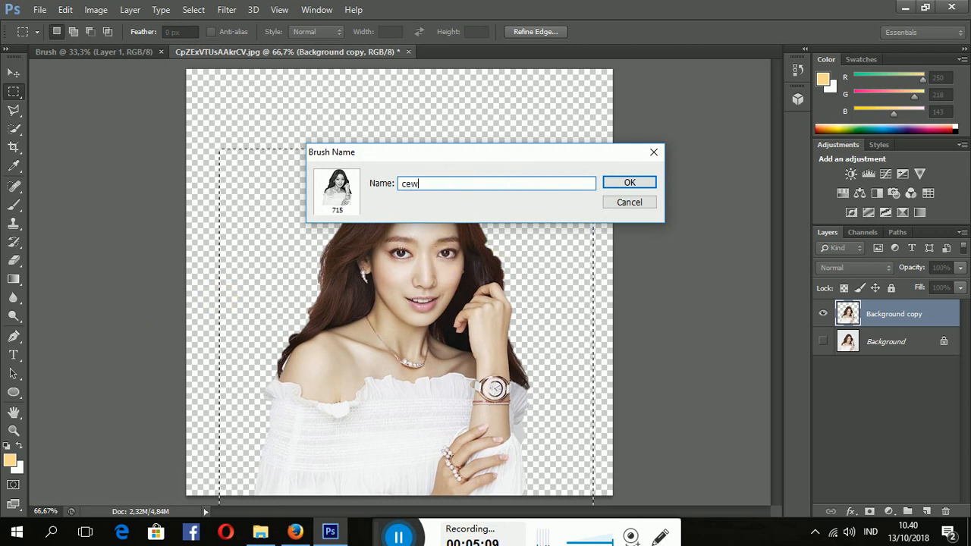
left_click(649, 184)
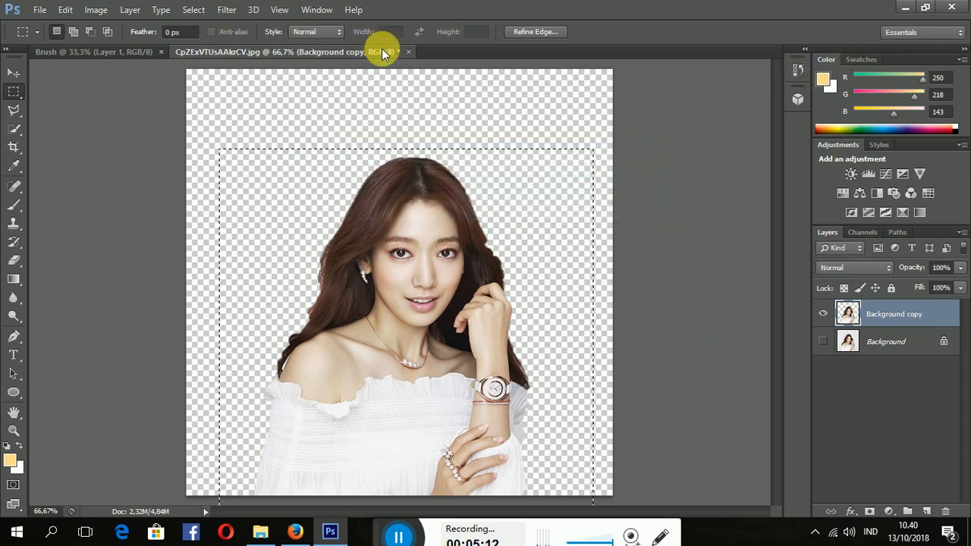
Close the photo without saving it and choose the 715 px portrait brush for painting in the Brush document
left_click(408, 52)
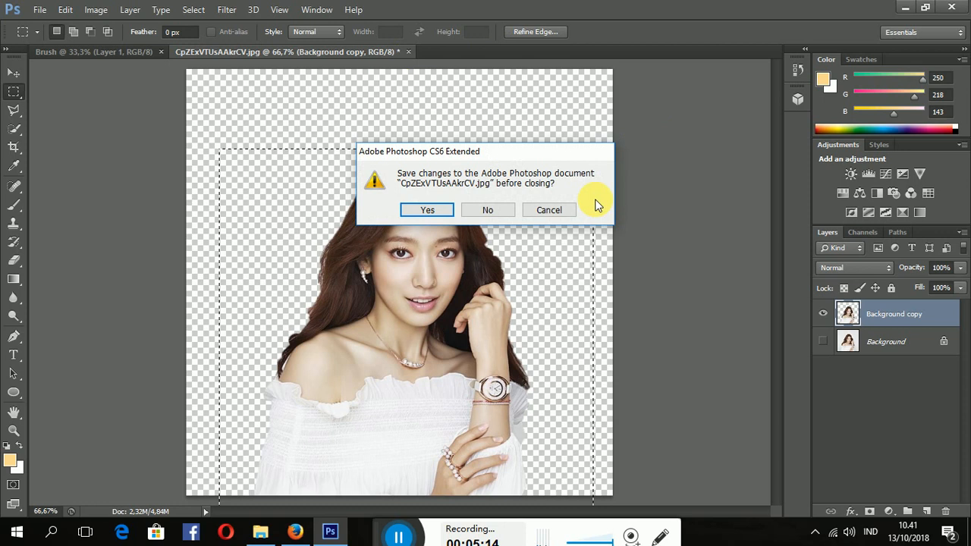
left_click(492, 210)
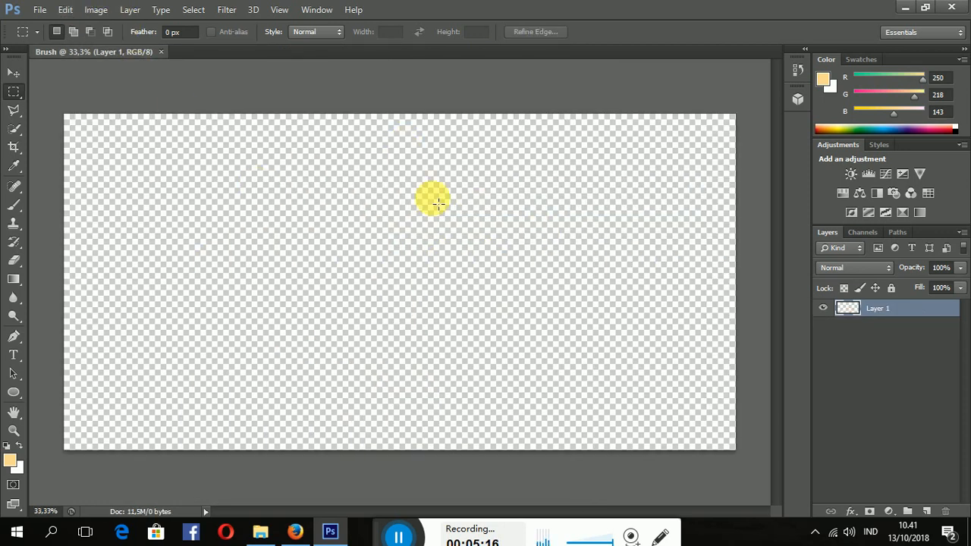
left_click(15, 207)
left_click(73, 32)
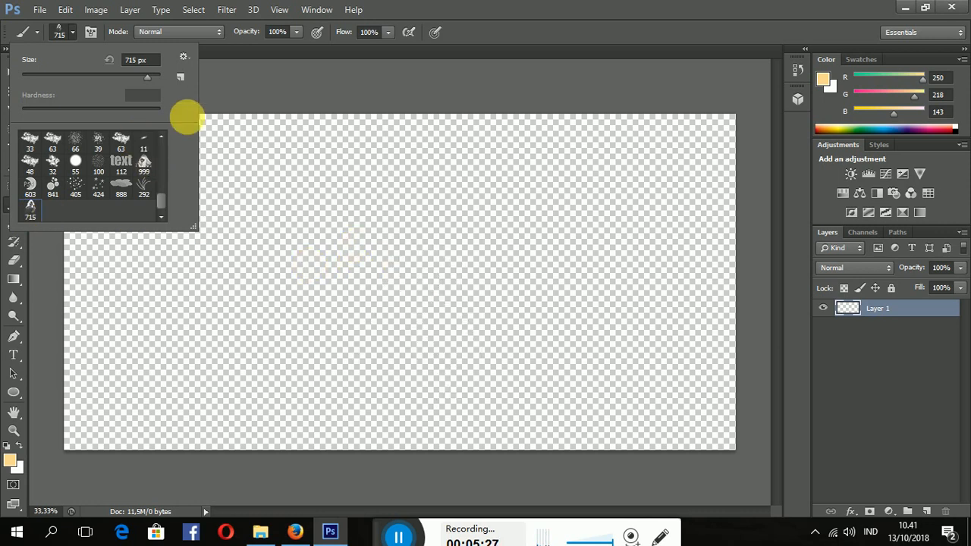
left_click(607, 7)
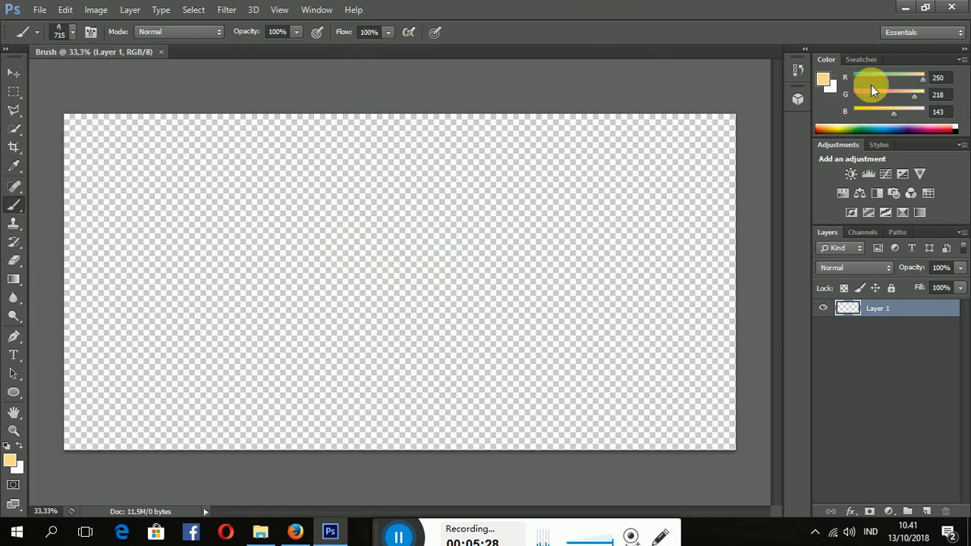
Set the foreground color to 131313 and stamp the portrait brush once near the middle of the canvas
left_click(825, 79)
left_click_drag(392, 234, 277, 297)
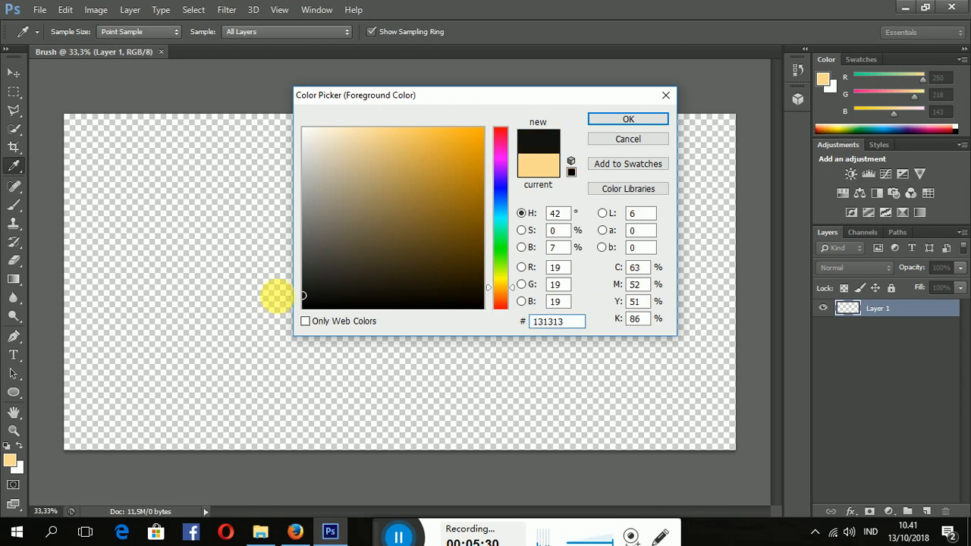
left_click(641, 120)
key("b")
left_click(444, 297)
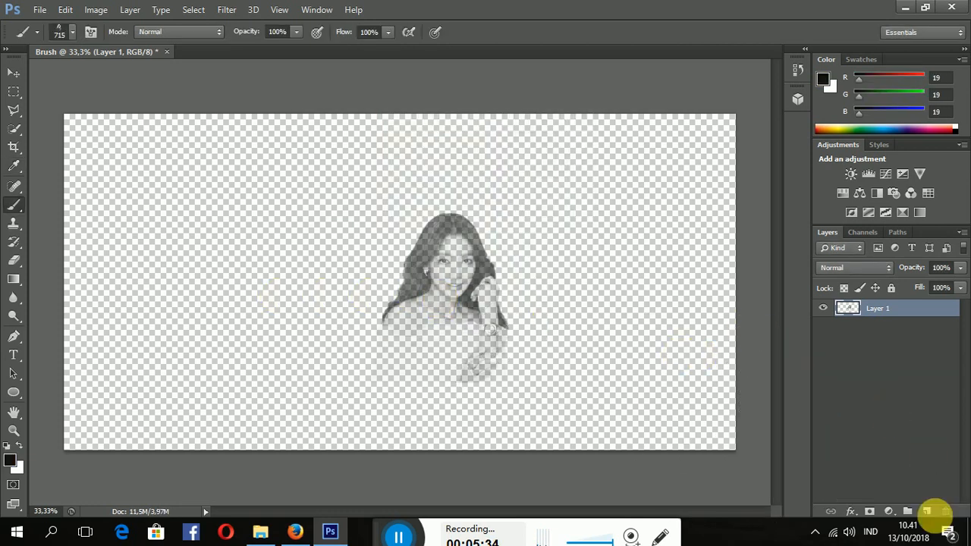
Add a new layer and place it beneath the layer holding the stamped portrait
left_click(928, 512)
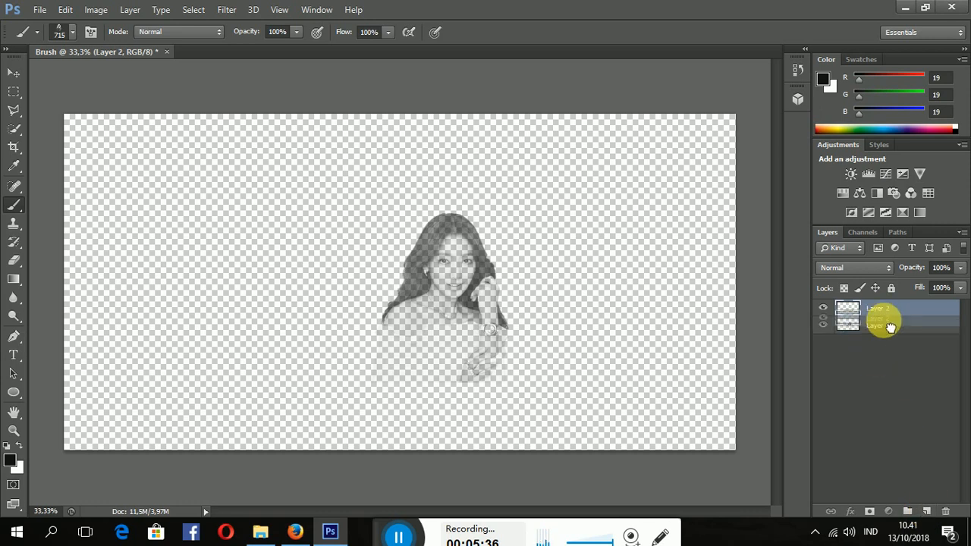
mouse_move(882, 325)
left_mouse_down()
mouse_move(895, 337)
mouse_move(894, 305)
left_mouse_up()
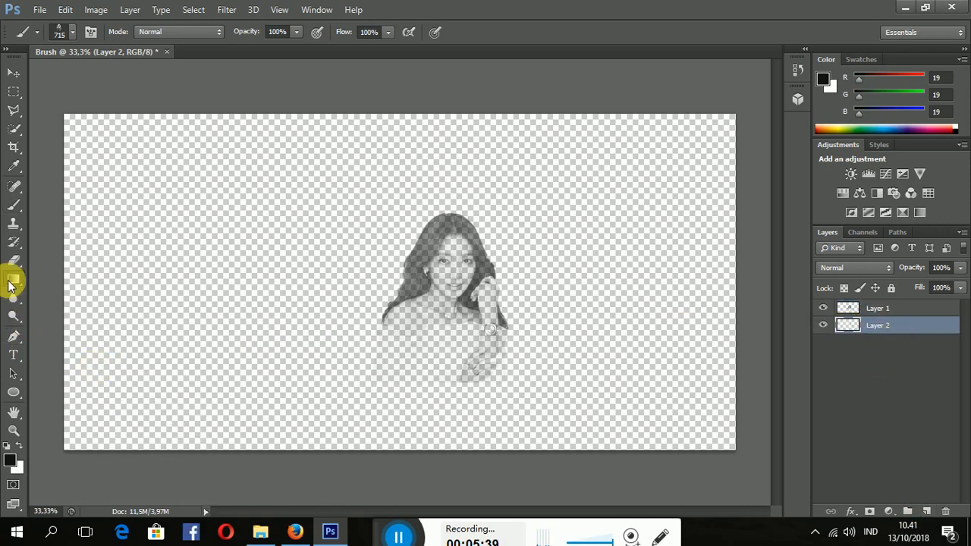
Fill the layer beneath the stamped portrait with the near-black foreground color using the Paint Bucket
left_click(13, 278)
left_click(47, 278)
right_click(14, 280)
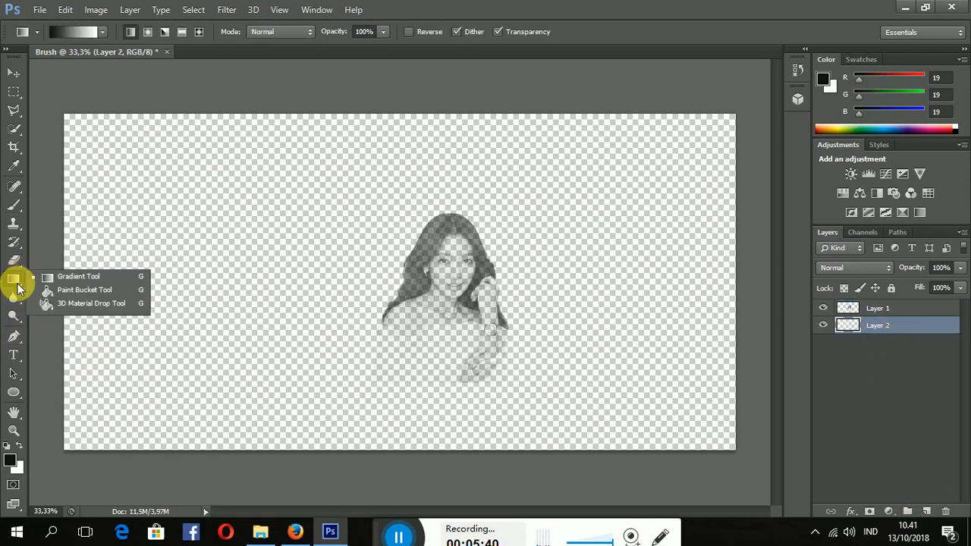
left_click(88, 292)
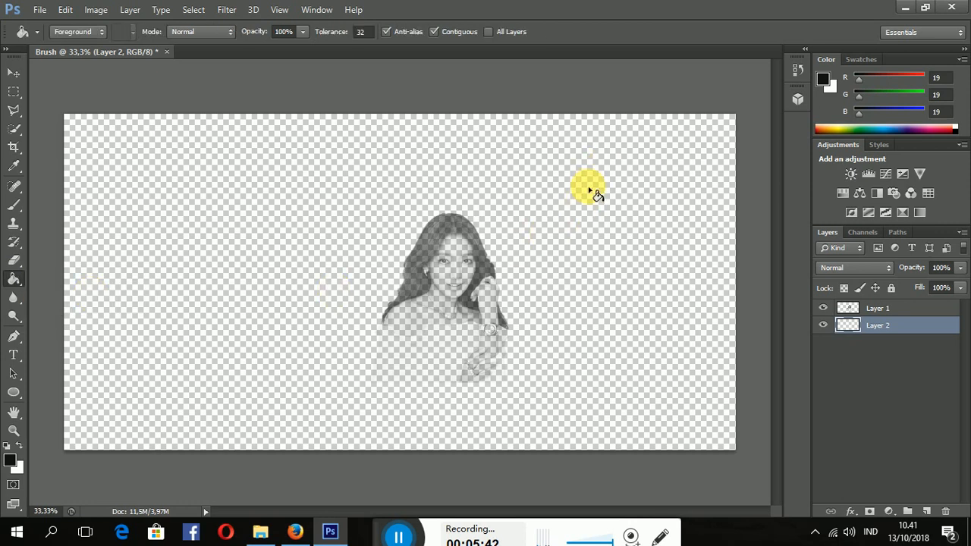
left_click(591, 192)
Set the foreground color to ffffff and fill the layer beneath the portrait with it
left_click(823, 79)
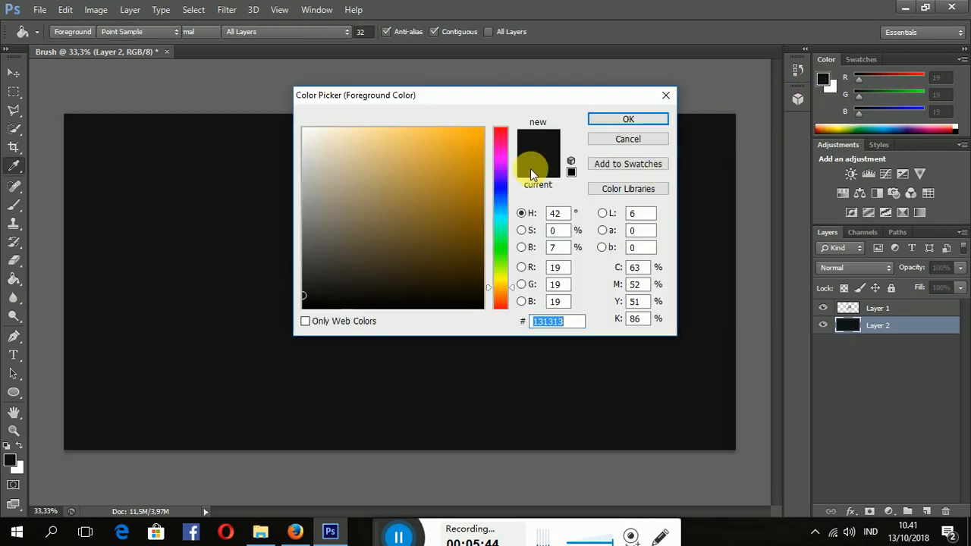
left_click_drag(444, 163, 190, 124)
left_click(642, 121)
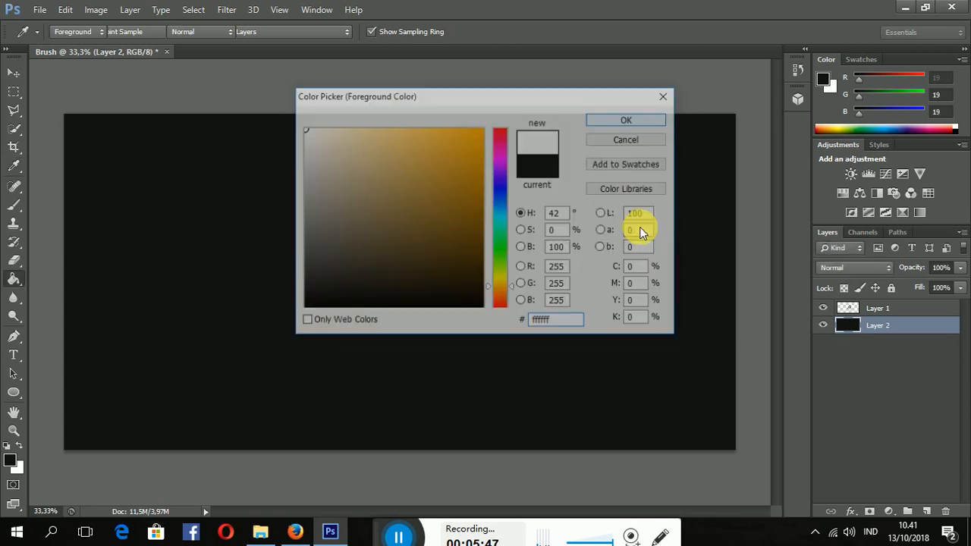
left_click(653, 237)
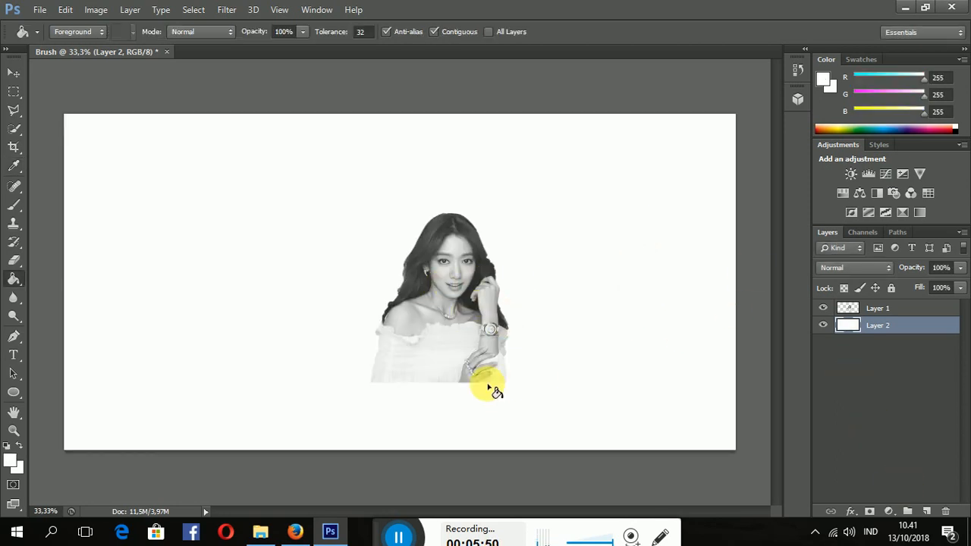
Delete the stamped portrait's layer and add a new empty layer above the white one
left_click(863, 308)
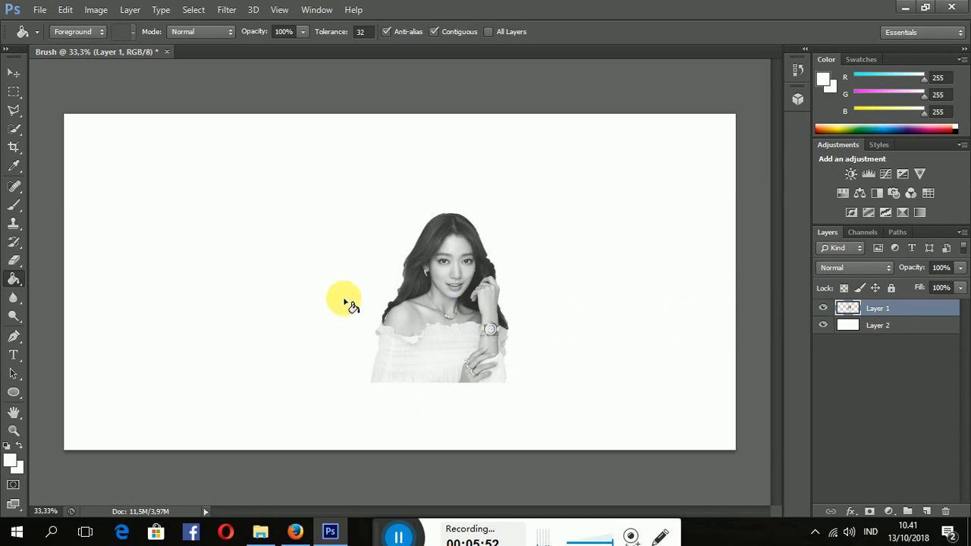
key("Delete")
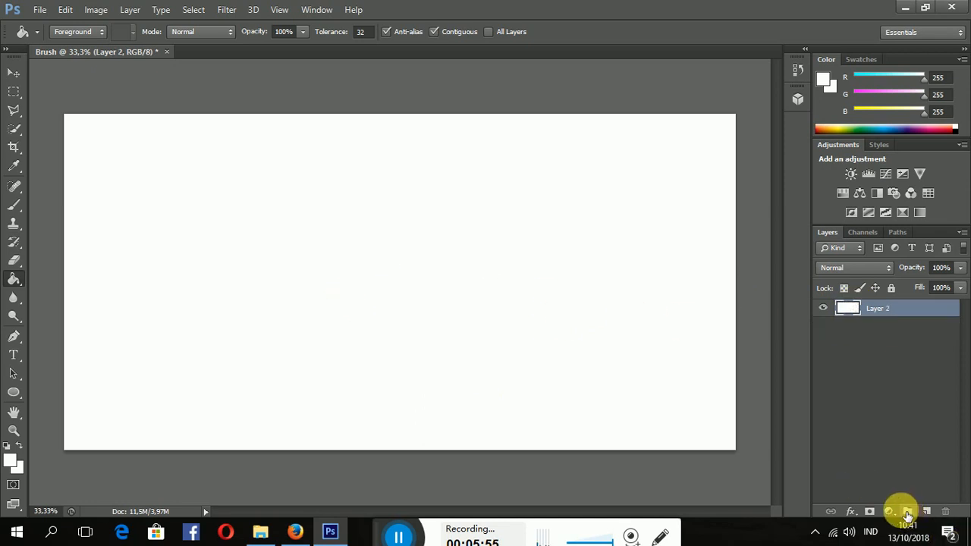
left_click(926, 512)
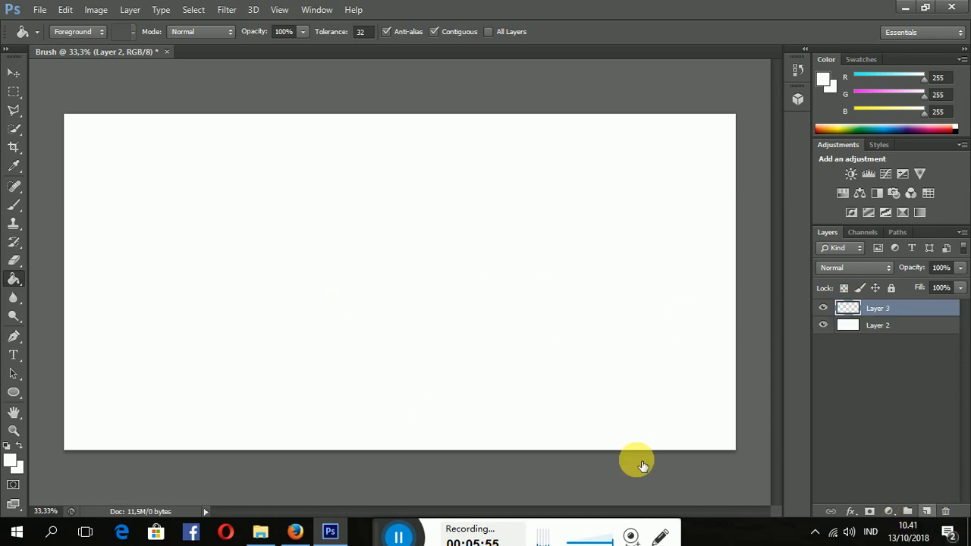
Set the portrait brush's opacity to 27% and the foreground color to near-black RGB 9, 9, 9
left_click(13, 206)
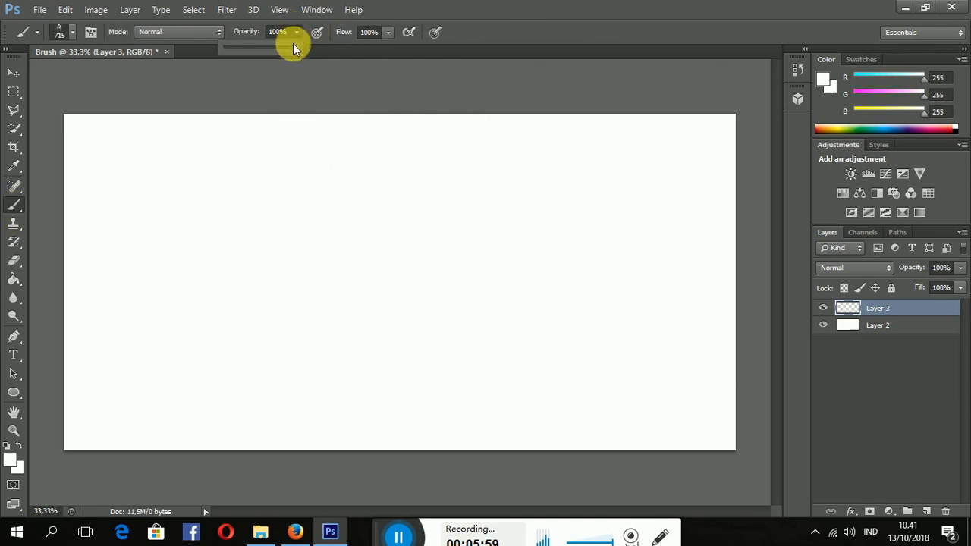
left_click(427, 184)
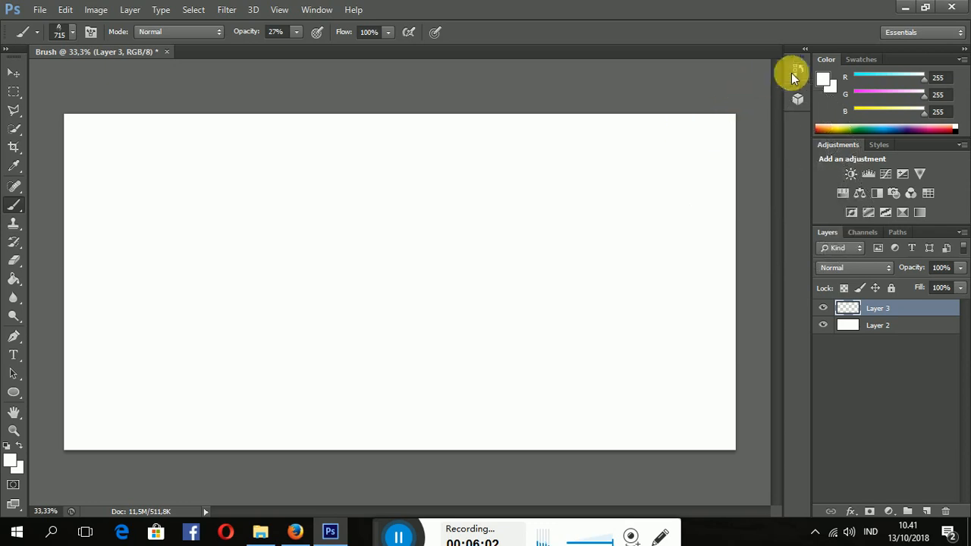
left_click(822, 80)
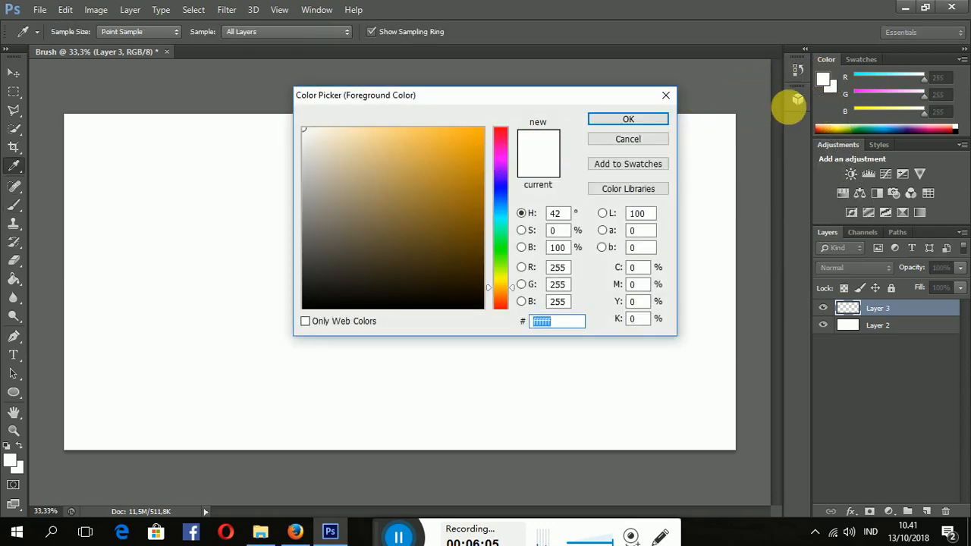
left_click(303, 307)
left_click(628, 119)
left_click(600, 227)
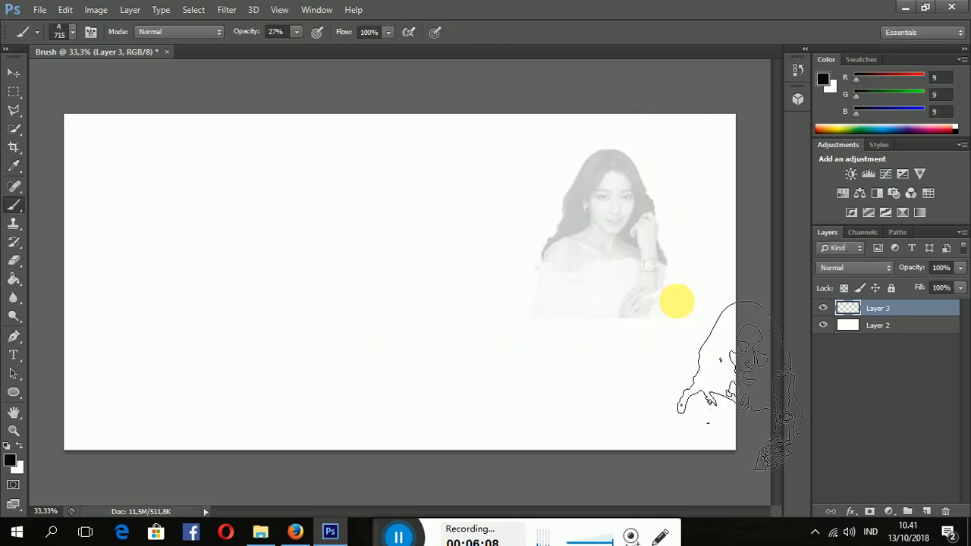
key("ctrl+z")
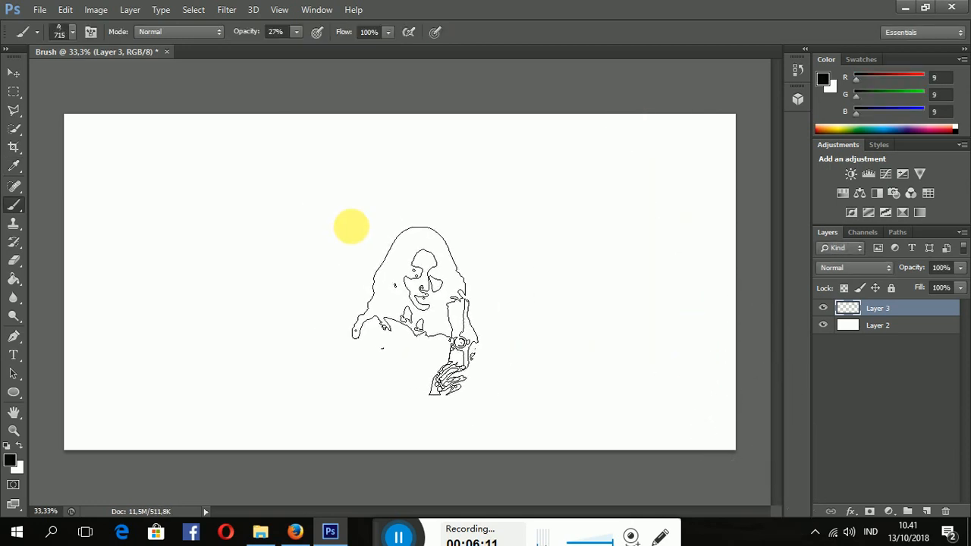
mouse_move(318, 152)
left_mouse_down()
mouse_move(223, 293)
mouse_move(167, 304)
left_mouse_up()
mouse_move(547, 277)
left_mouse_down()
mouse_move(380, 333)
mouse_move(470, 371)
mouse_move(464, 365)
mouse_move(536, 347)
left_mouse_up()
key("ctrl+z")
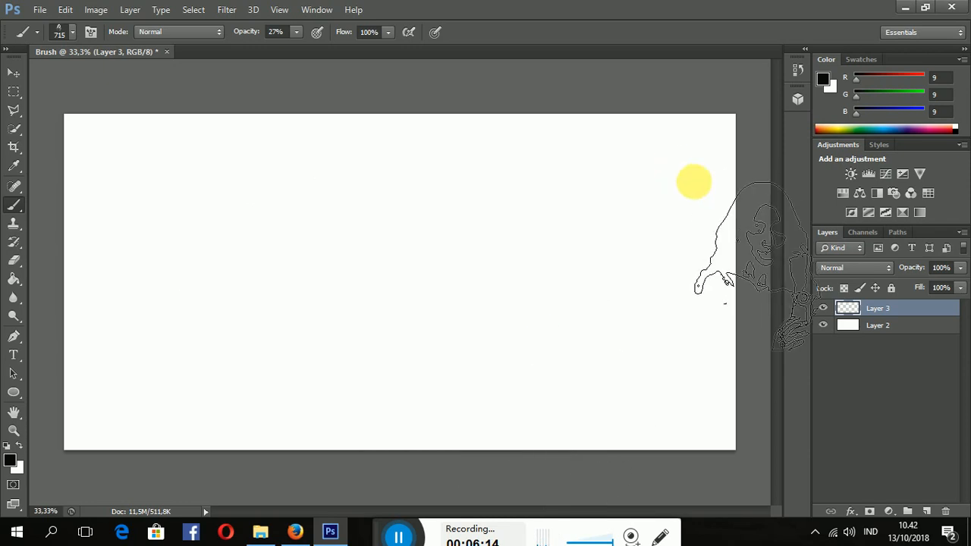
Stamp two overlapping portraits near the canvas's upper right corner, keeping their layer
left_click(672, 202)
left_click(586, 242)
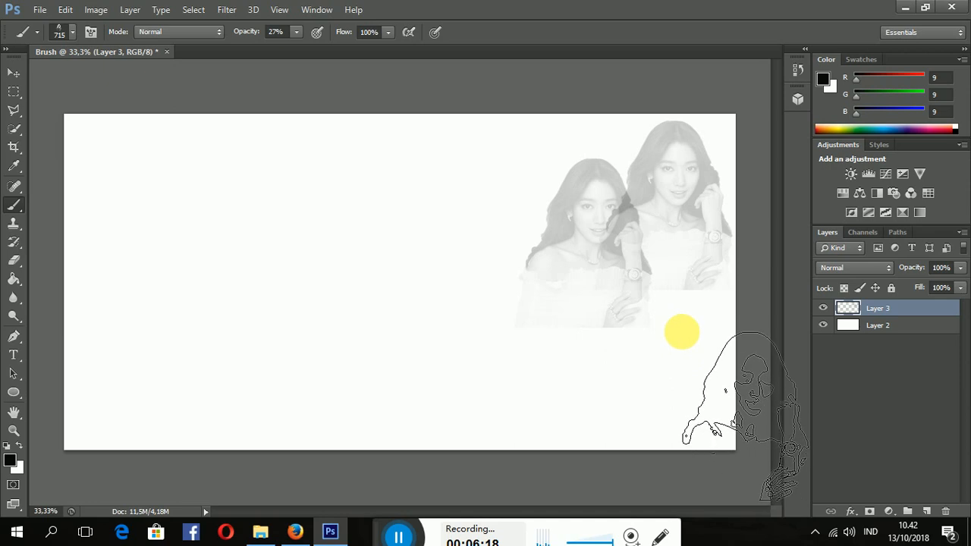
key("Delete")
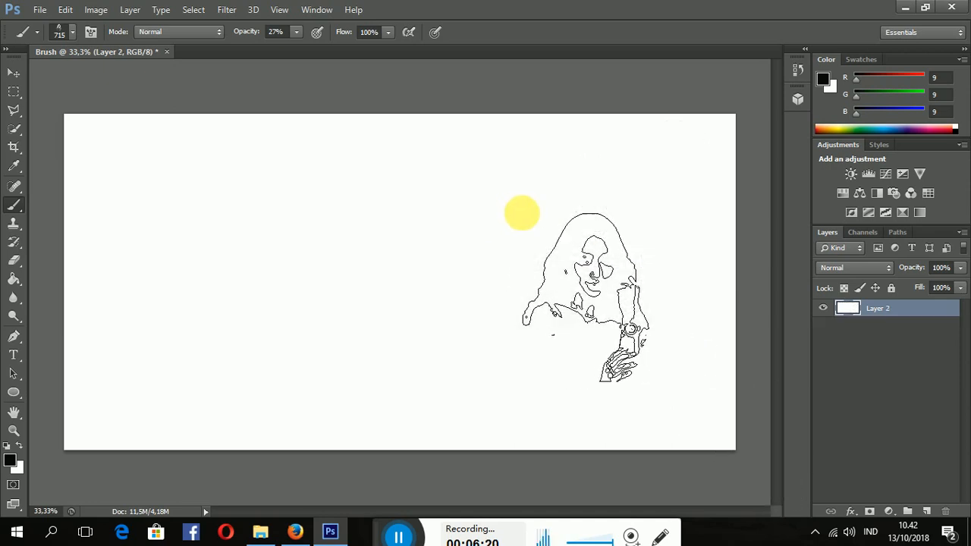
key("ctrl+z")
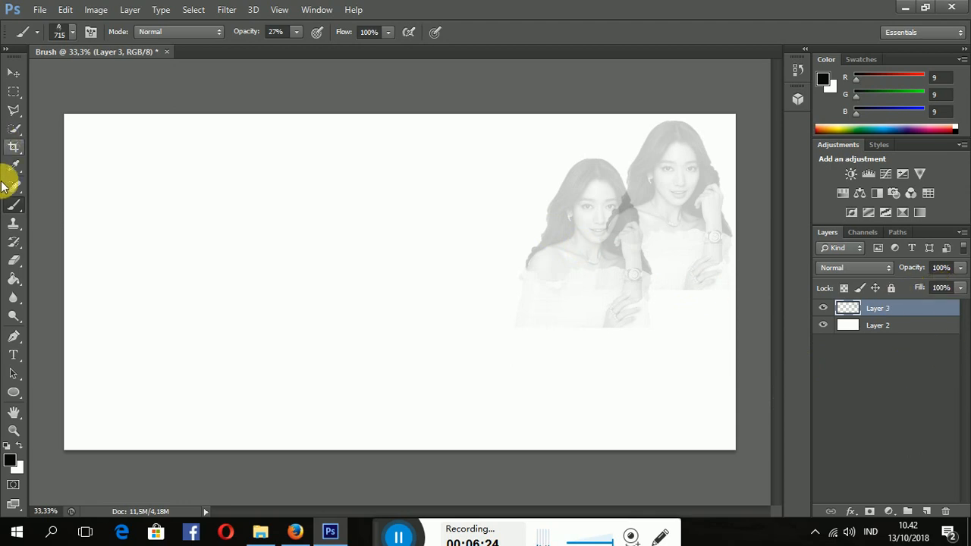
Remove both stamped portraits by painting over them with the History Brush enlarged to 1300 px
left_click(15, 242)
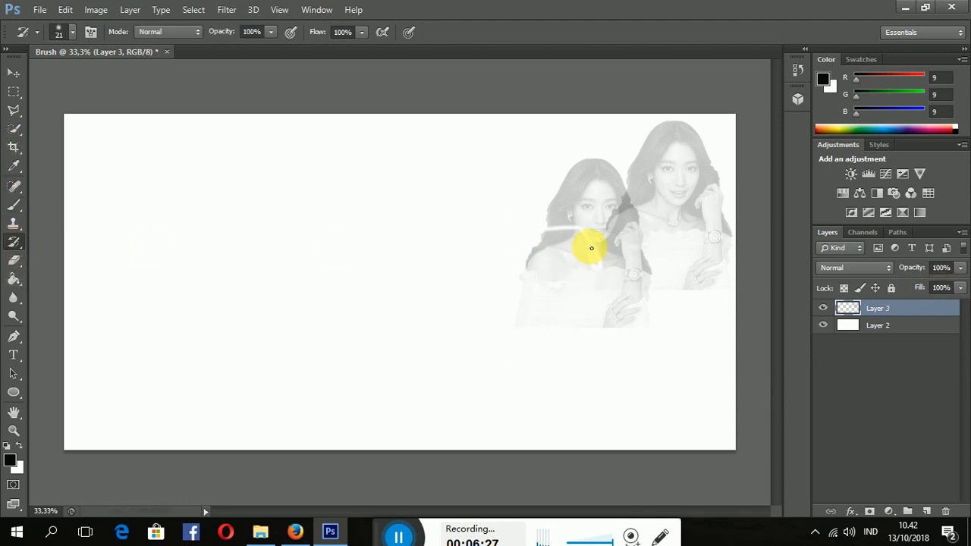
key("bracketright")
key("bracketright")
key("bracketright")
key("bracketright")
key("bracketright")
key("bracketright")
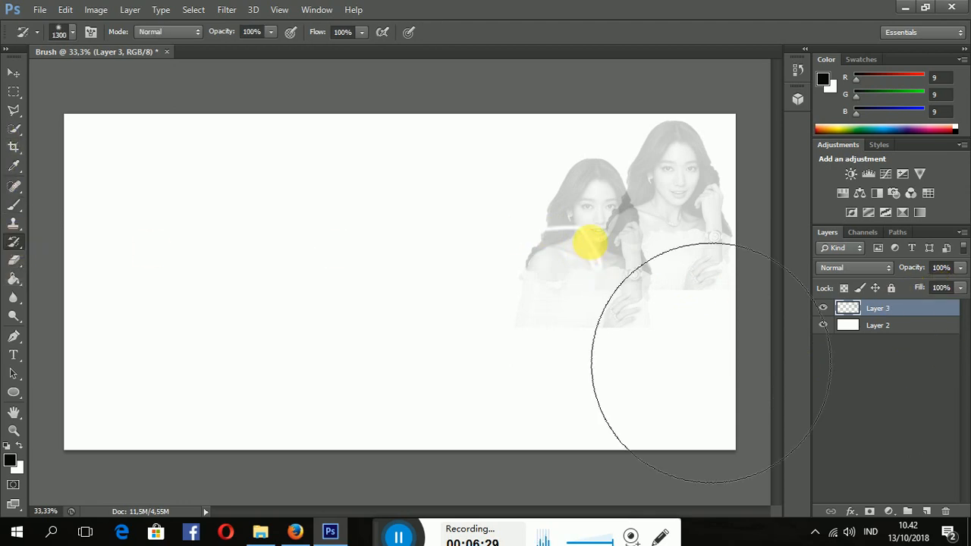
mouse_move(590, 243)
left_mouse_down()
mouse_move(631, 236)
mouse_move(639, 261)
mouse_move(572, 268)
mouse_move(591, 171)
mouse_move(516, 225)
mouse_move(632, 197)
mouse_move(683, 127)
mouse_move(630, 223)
mouse_move(619, 142)
mouse_move(523, 258)
mouse_move(732, 139)
mouse_move(696, 147)
mouse_move(642, 109)
mouse_move(562, 266)
mouse_move(646, 213)
mouse_move(160, 211)
mouse_move(8, 108)
left_mouse_up()
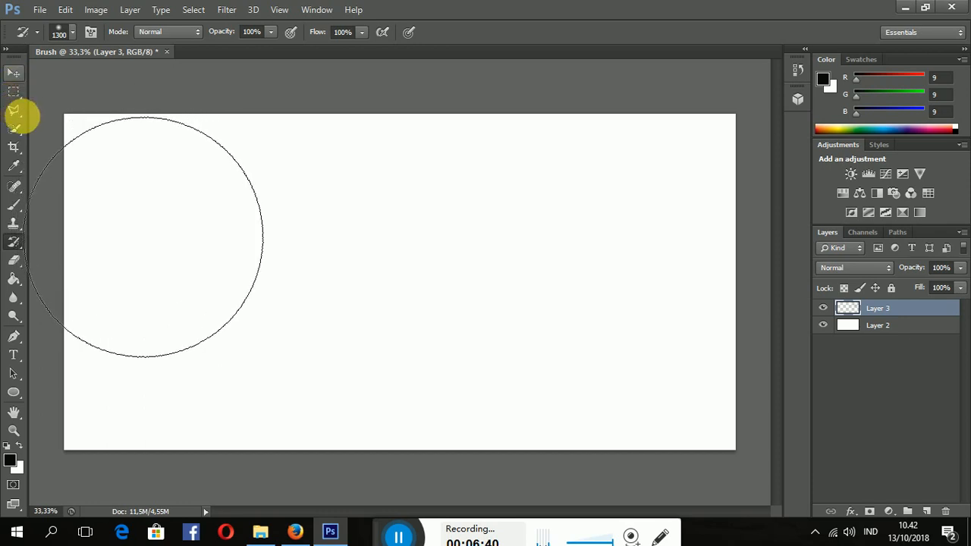
Hide the white-filled layer and add the text PSD in the upper middle of the canvas
left_click(14, 92)
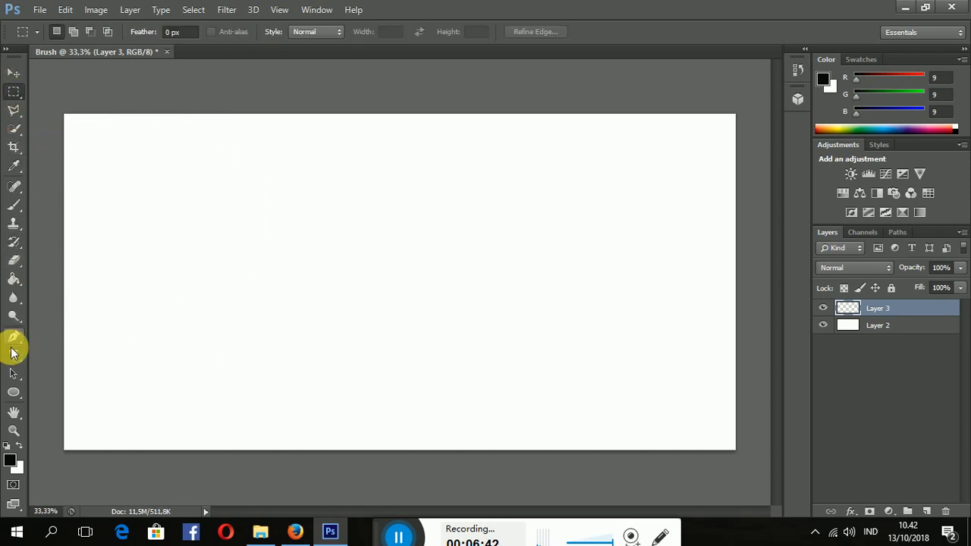
left_click(823, 324)
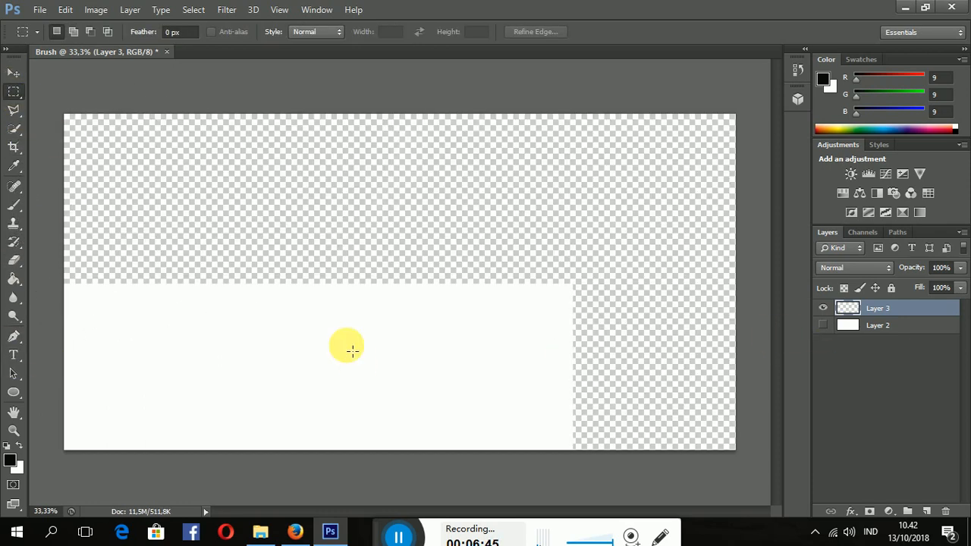
left_click(16, 356)
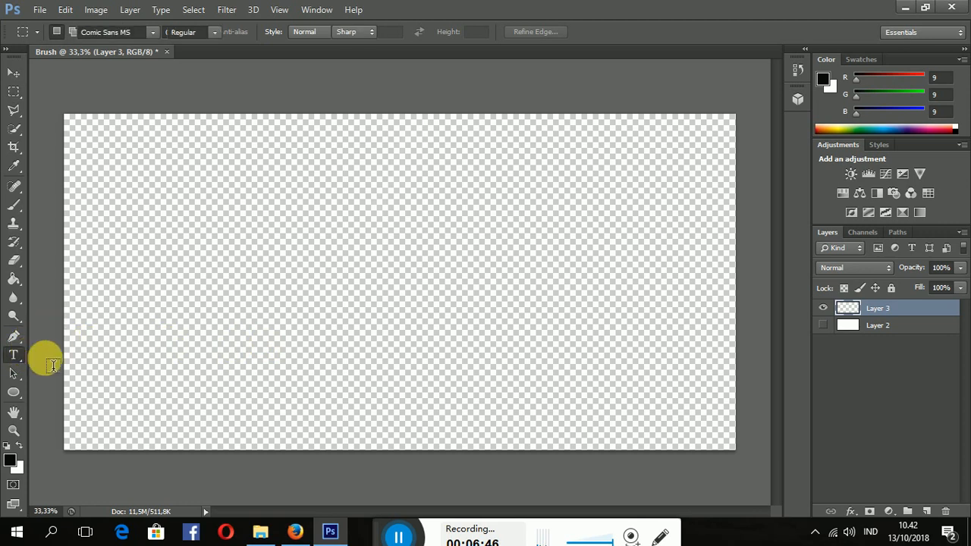
left_click(373, 219)
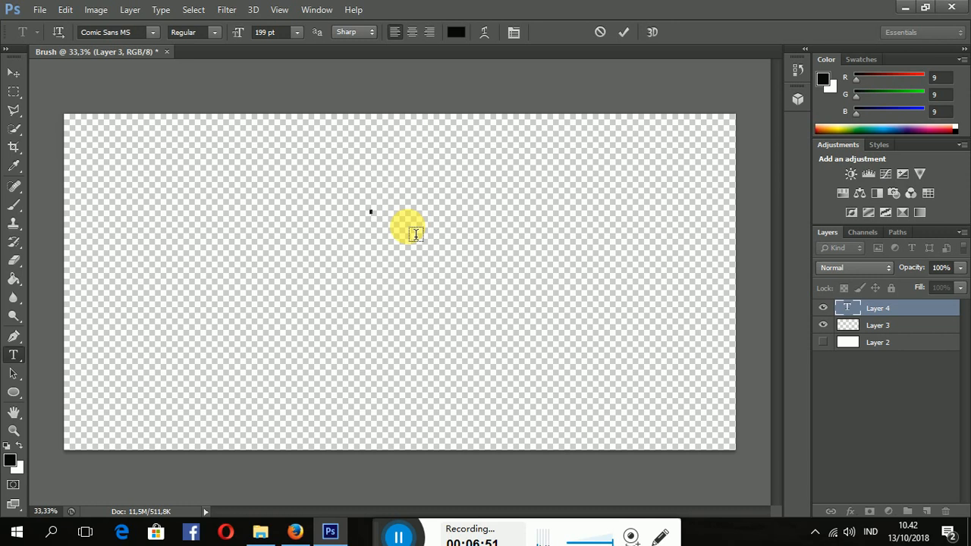
type("PSD")
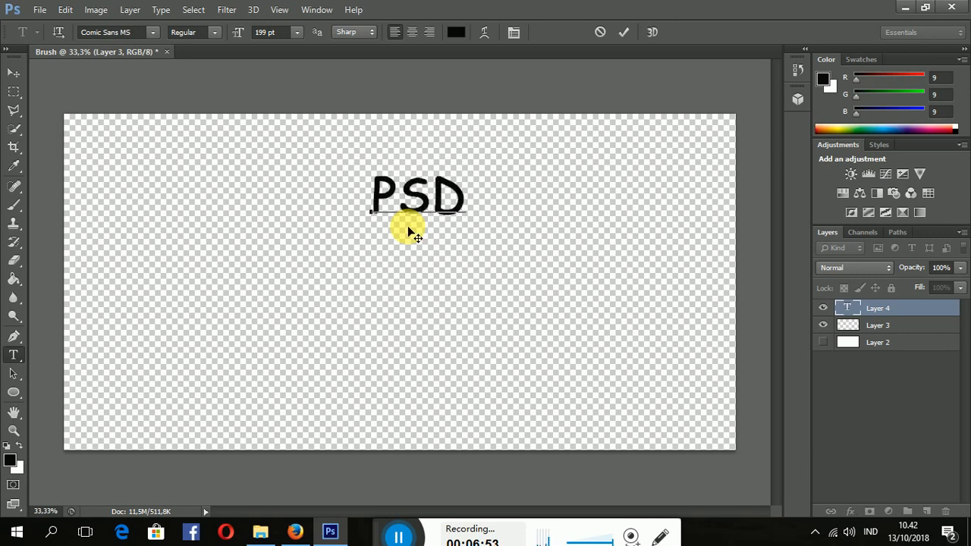
Try to change the PSD text's font to AR BLANCA
left_click(148, 32)
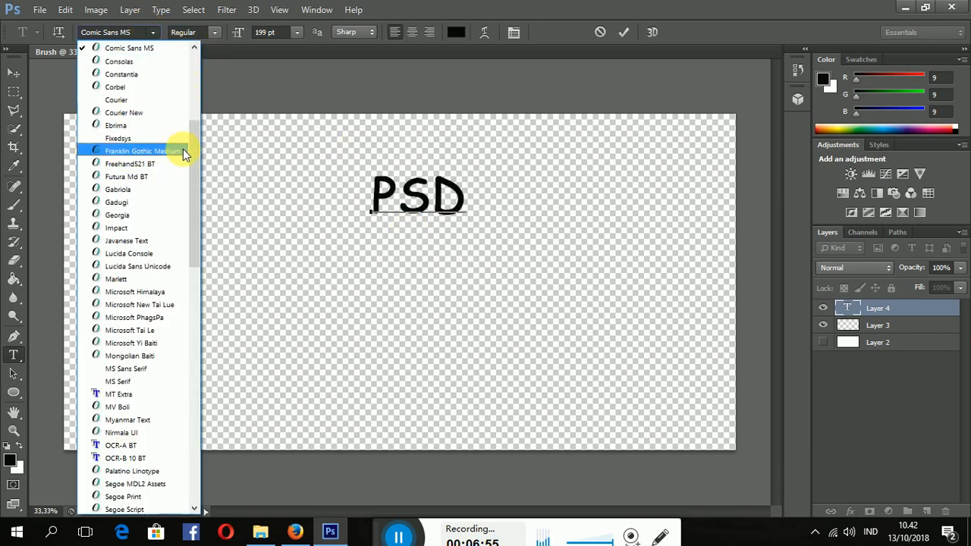
left_click_drag(191, 151, 198, 69)
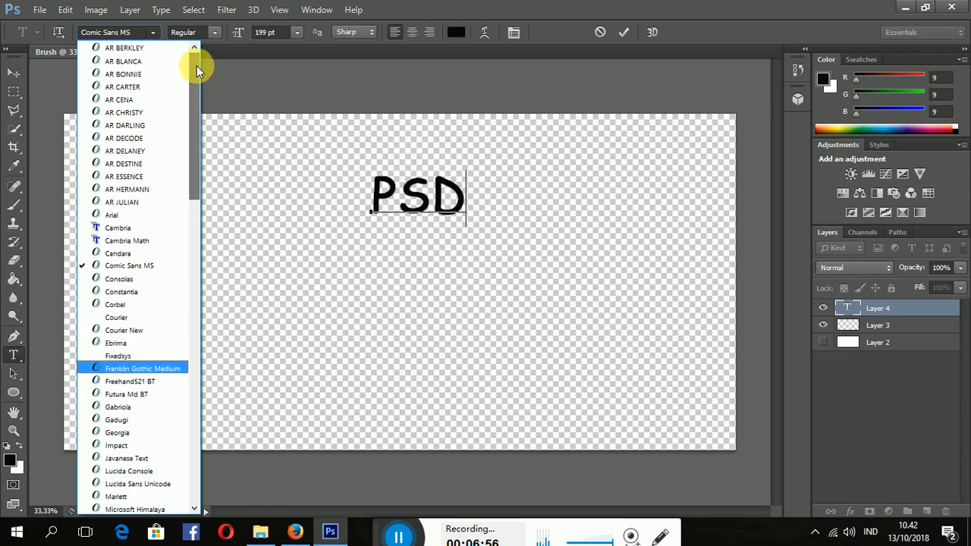
left_click(153, 62)
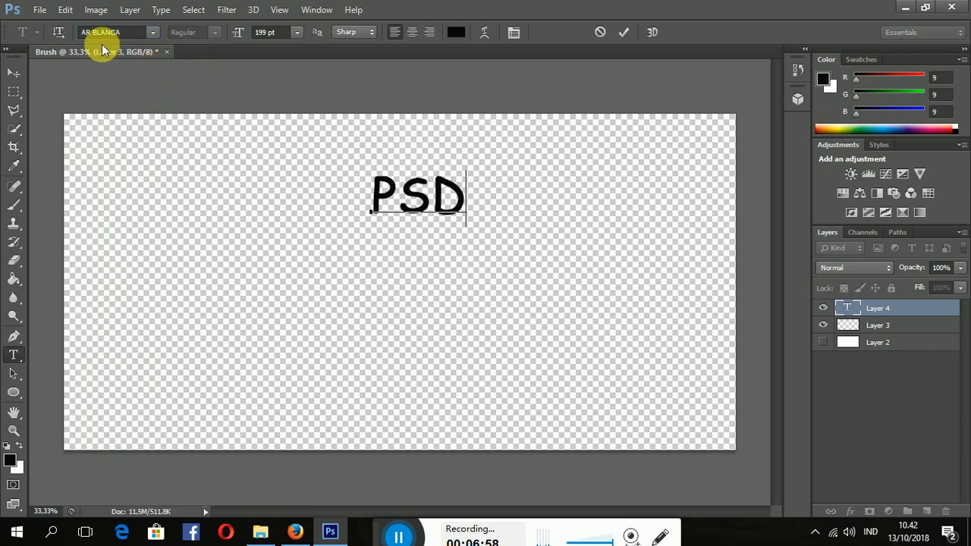
left_click(152, 32)
Set the whole PSD text's font to Lucida Sans Unicode and move the text down near the canvas center
left_click(423, 207)
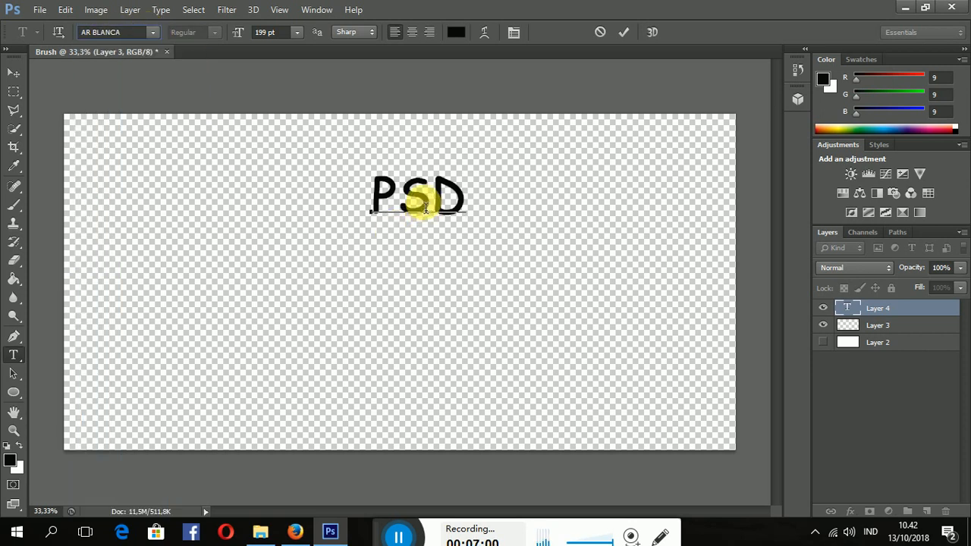
key("ctrl+a")
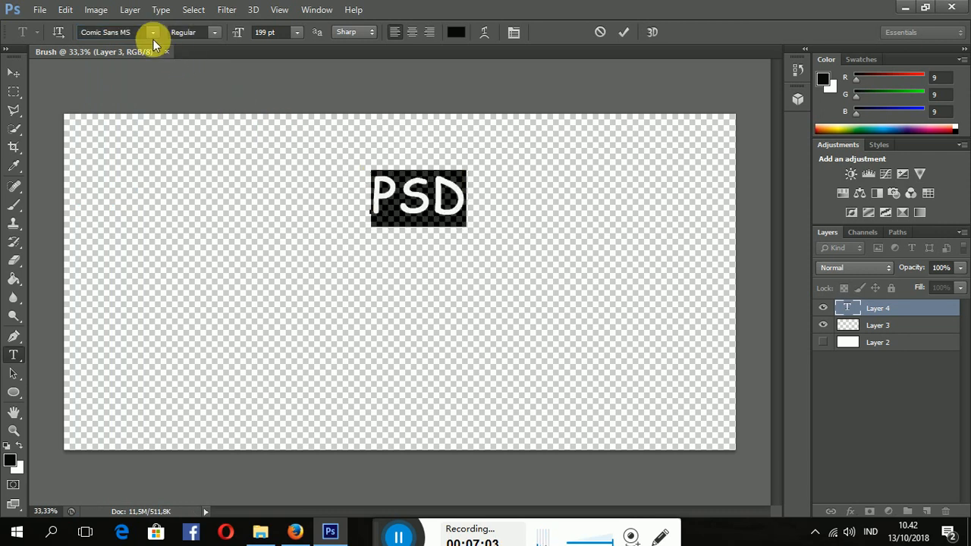
left_click(154, 36)
left_click(156, 264)
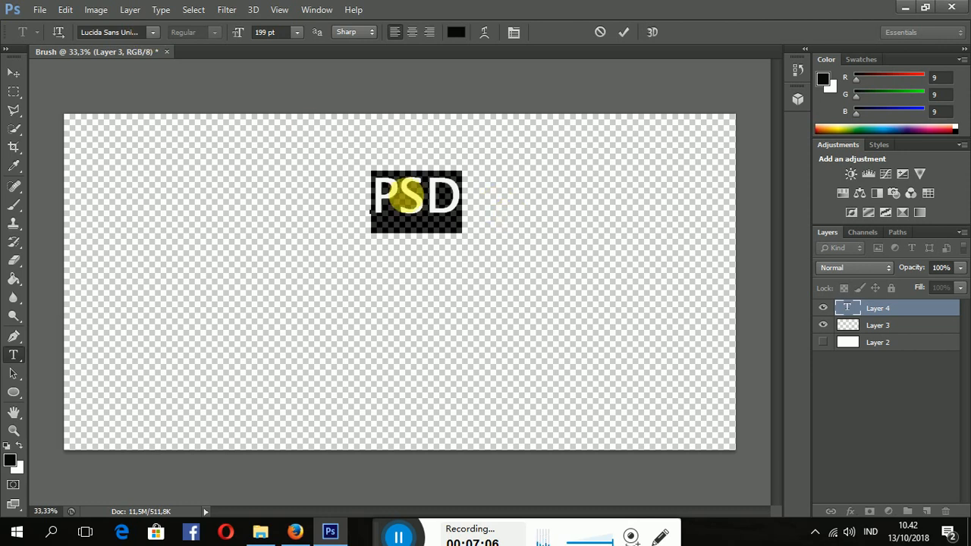
left_click(13, 73)
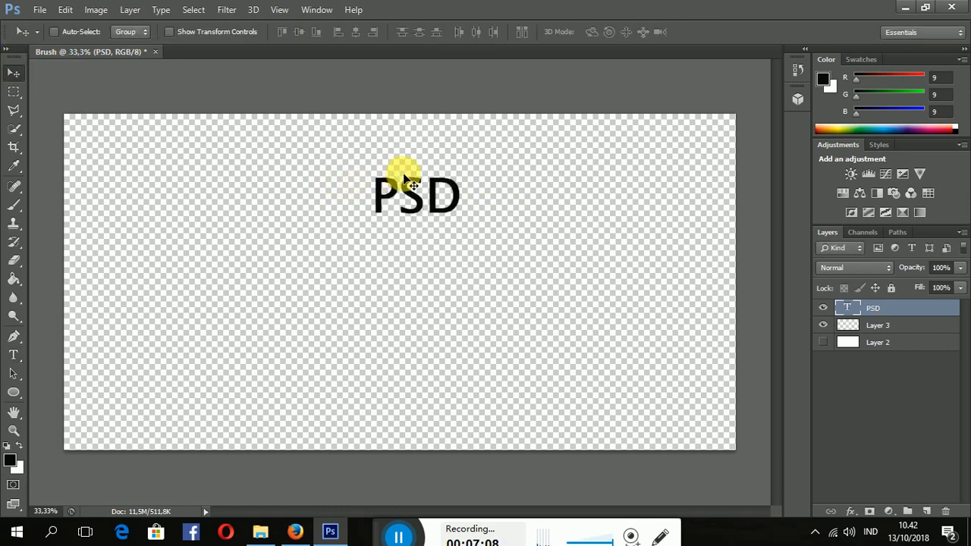
left_click_drag(397, 184, 372, 242)
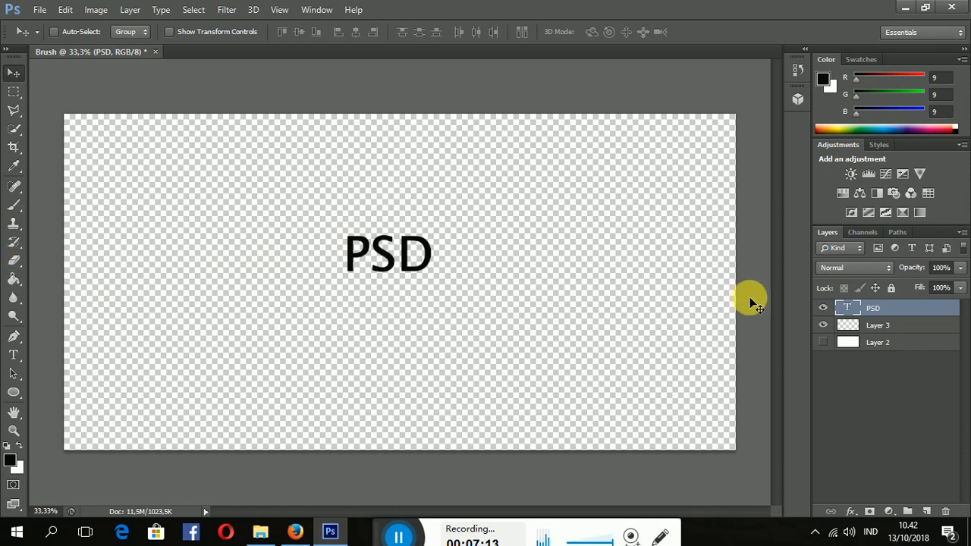
Choose a hard round brush with 100% hardness and rasterize the PSD type layer for painting
left_click(21, 202)
left_click(75, 35)
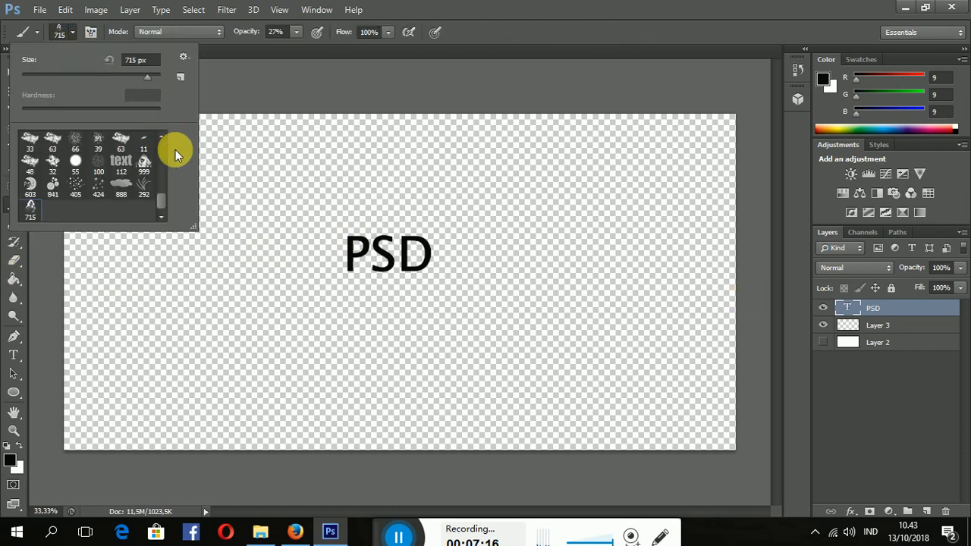
left_click_drag(162, 202, 173, 137)
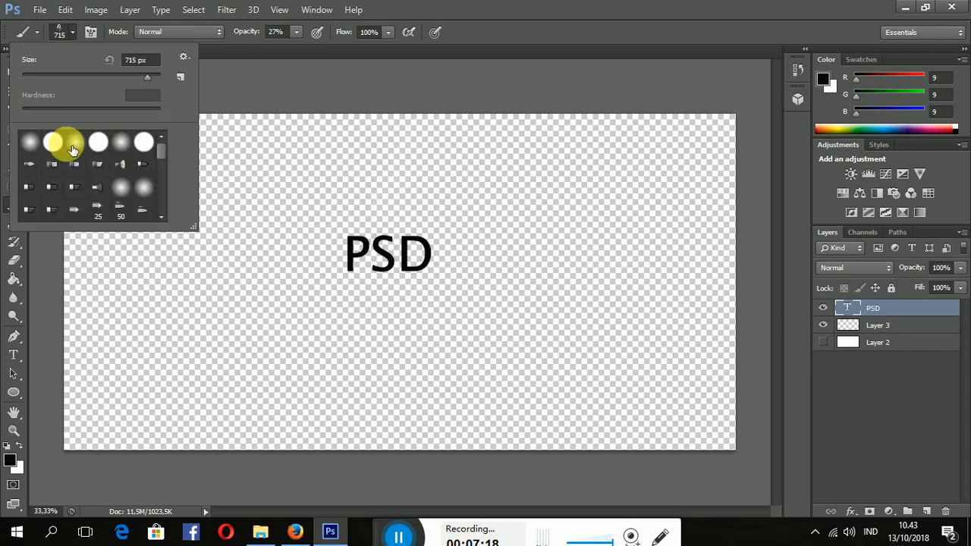
left_click(67, 147)
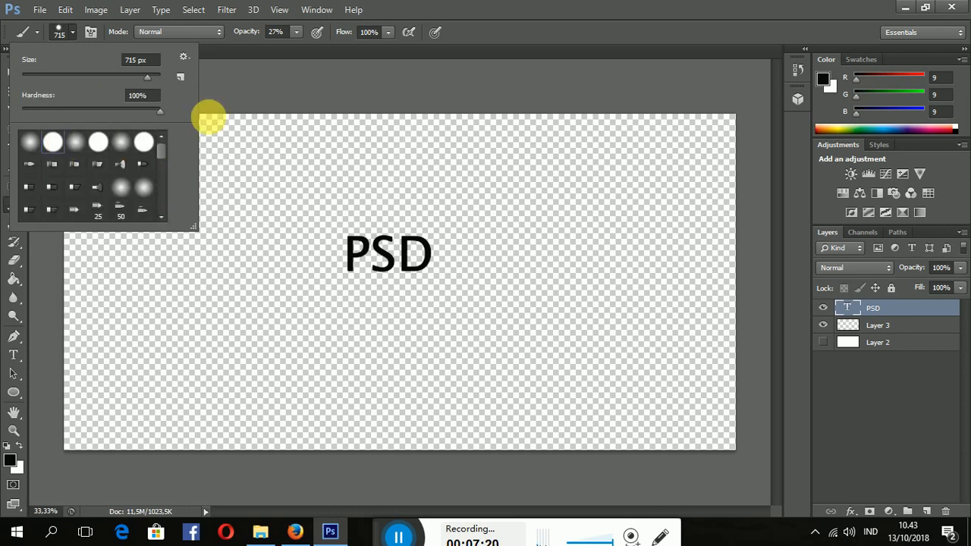
left_click(361, 258)
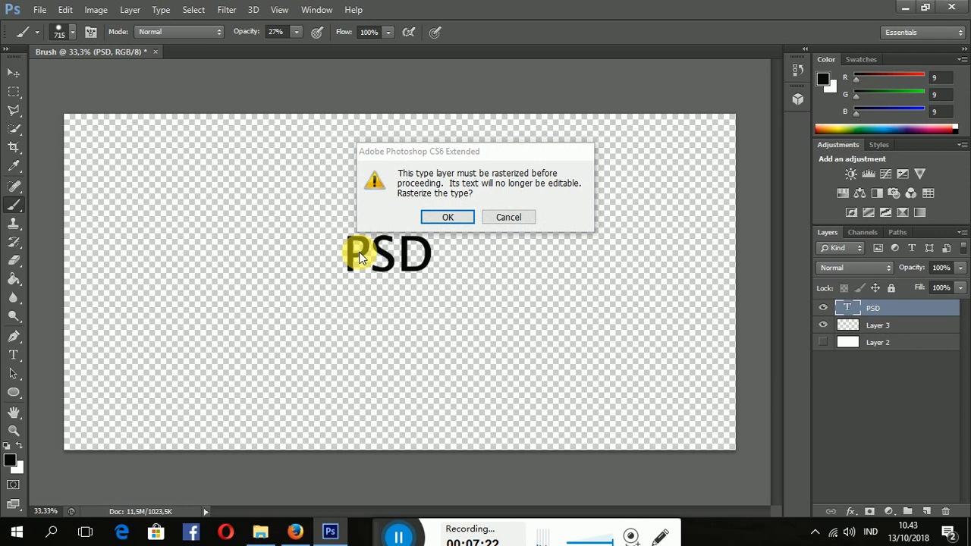
left_click(435, 219)
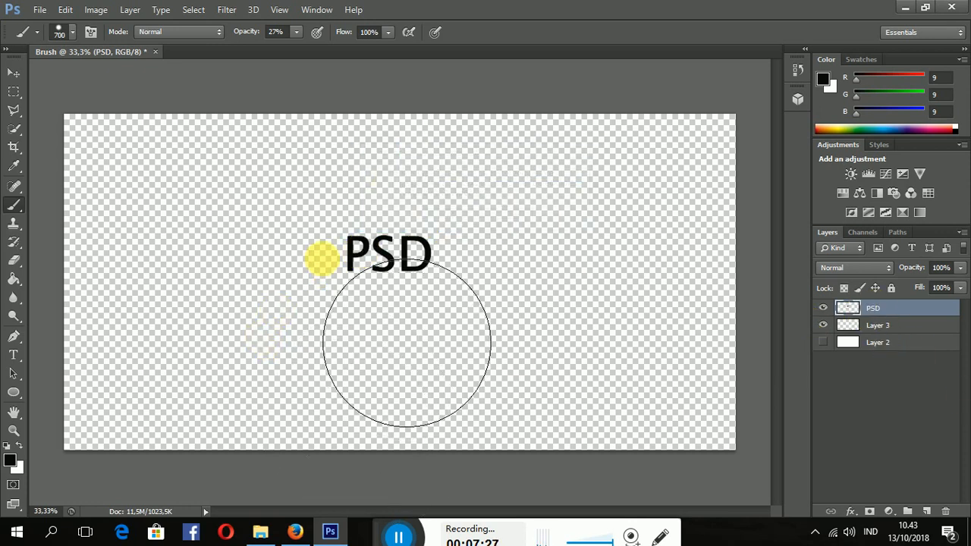
Reduce the brush size to 25 px and raise its opacity to 100%
key("bracketleft")
key("bracketleft")
key("bracketleft")
key("bracketleft")
key("bracketleft")
key("bracketleft")
key("bracketleft")
key("bracketleft")
key("bracketleft")
key("bracketleft")
key("bracketleft")
key("bracketleft")
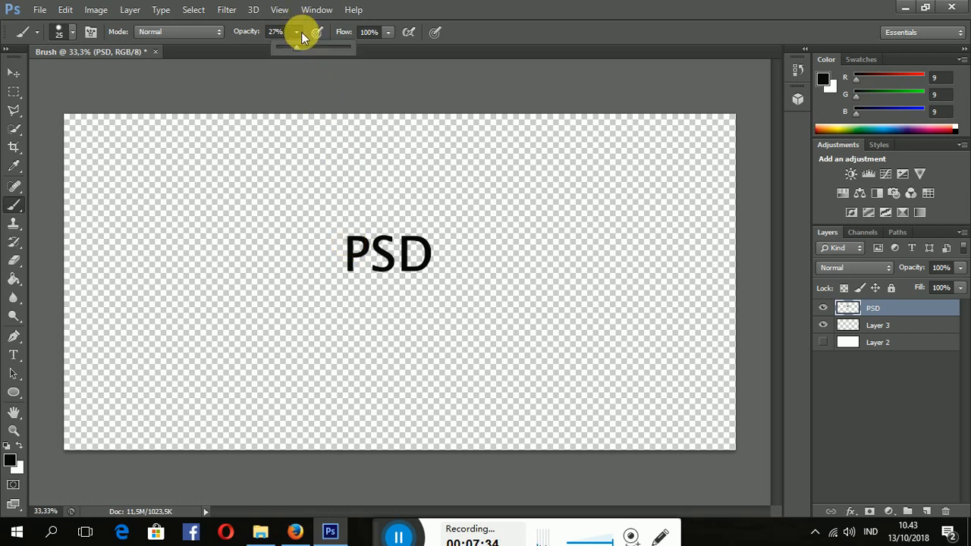
left_click_drag(304, 44, 355, 47)
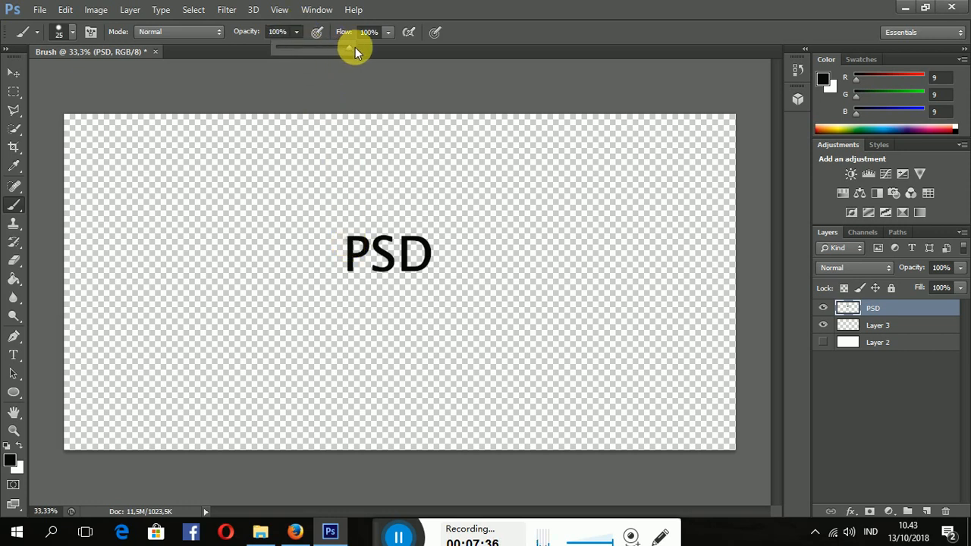
Paint small rounded black ends at the upper-left corner and the foot of the letter P's stem
left_click(348, 239)
left_click(347, 239)
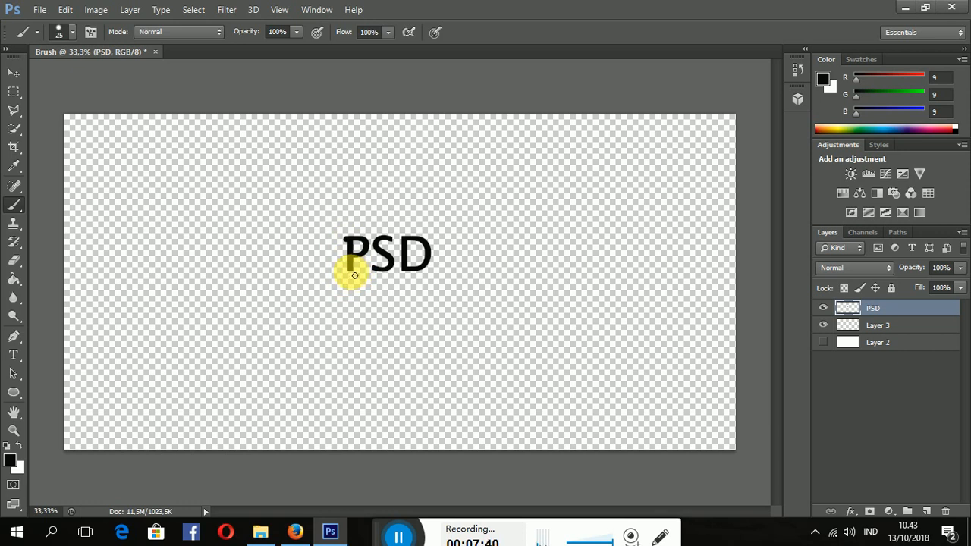
left_click(349, 271)
right_click(17, 207)
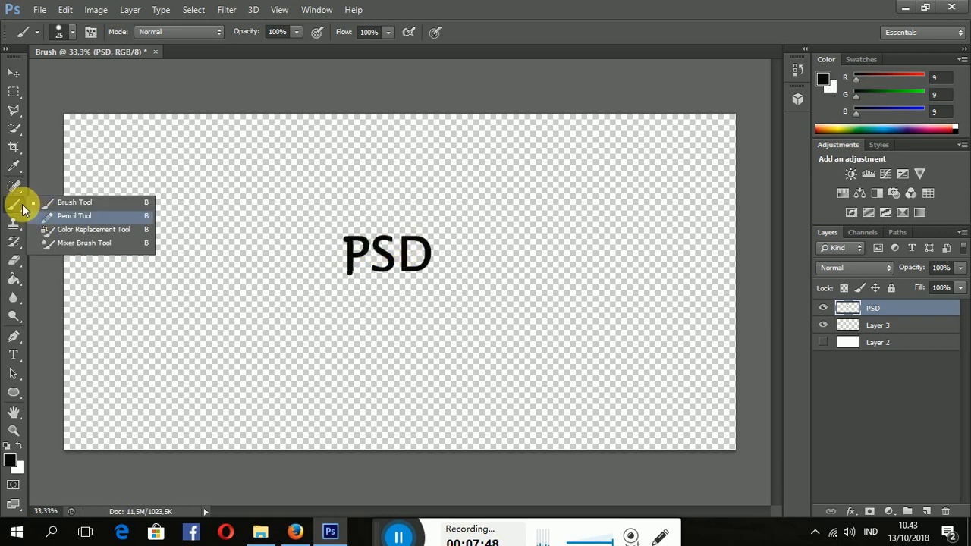
Scale the PSD lettering up to about 169% with Free Transform, keeping its lower-left corner in place
left_click(15, 114)
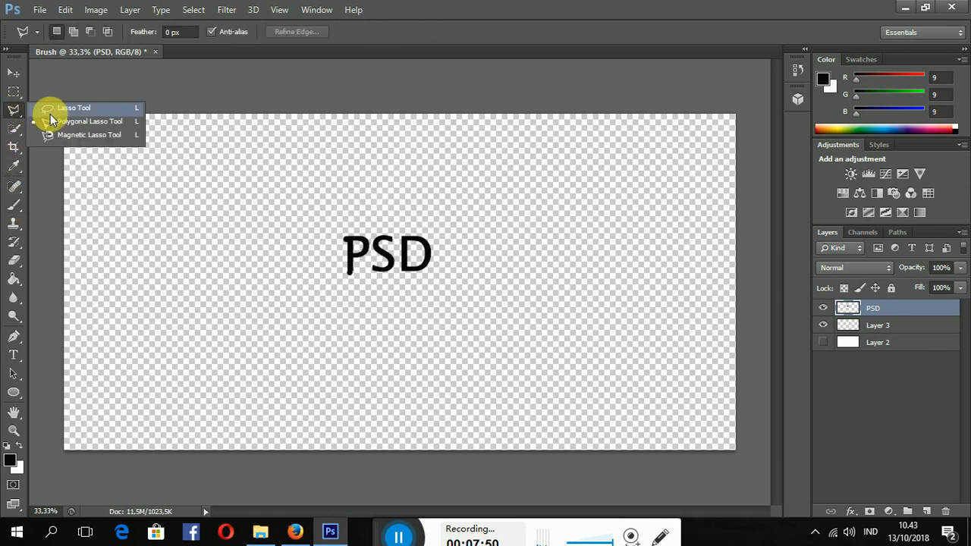
left_click(58, 121)
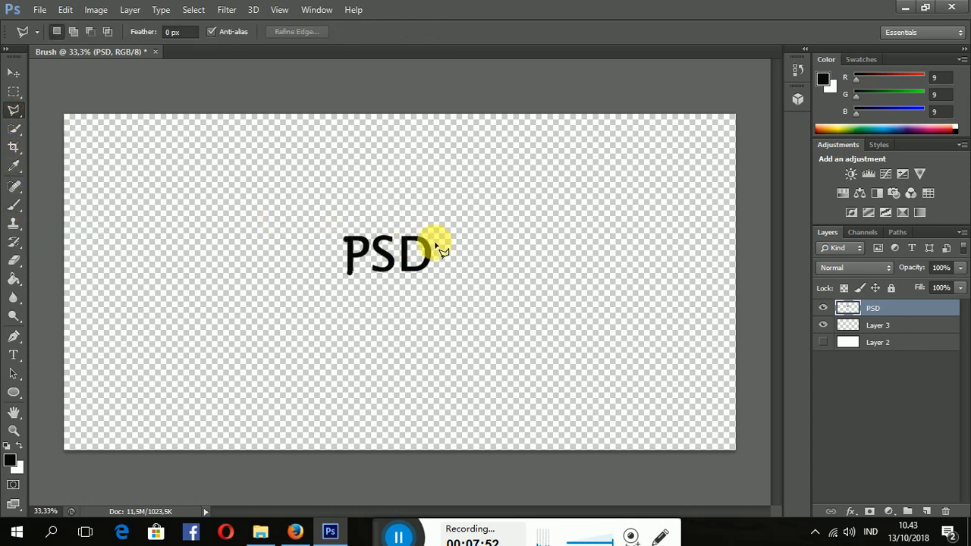
key("ctrl+t")
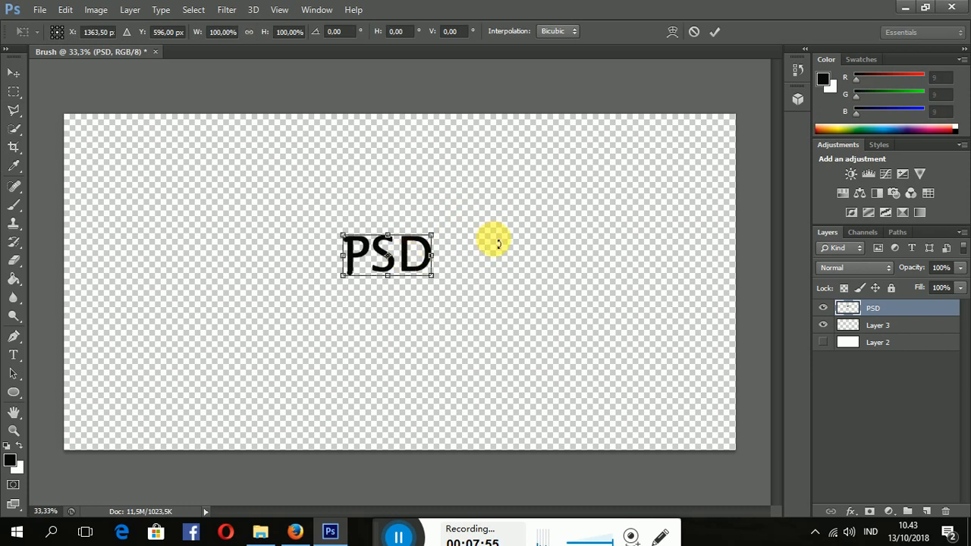
left_click_drag(435, 233, 492, 206)
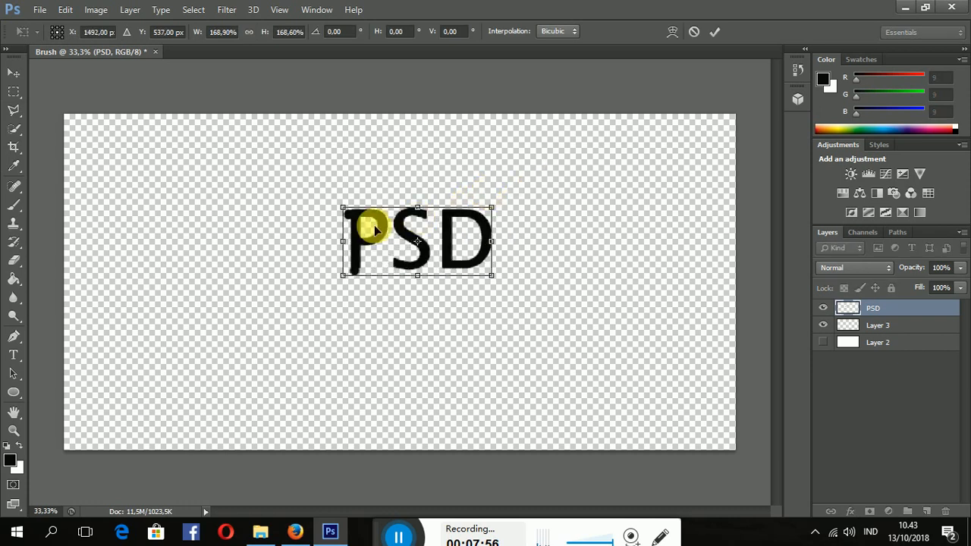
key("Return")
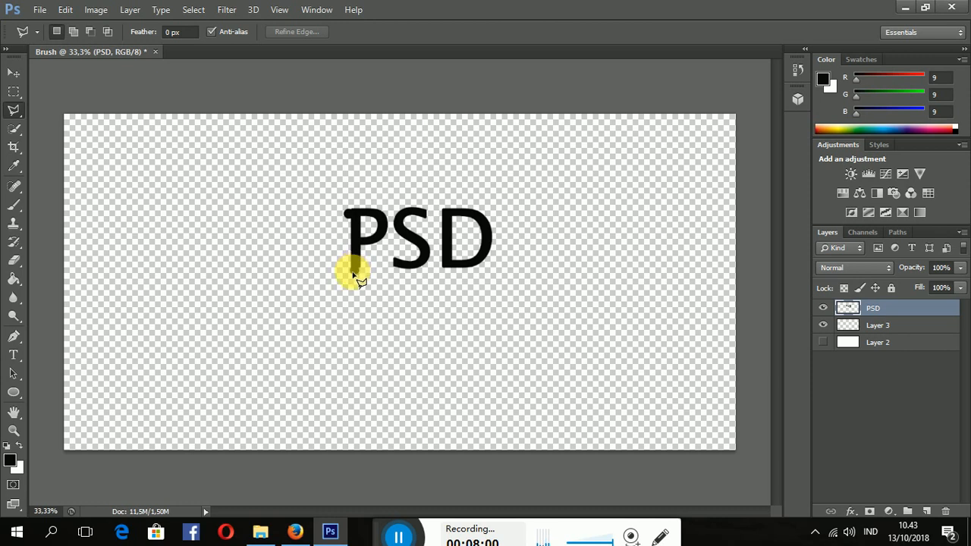
Add a pointed black tail below the P's stem by filling a polygonal lasso selection with a 100 px brush, then deselect
left_click(351, 296)
left_click(353, 271)
left_click(361, 303)
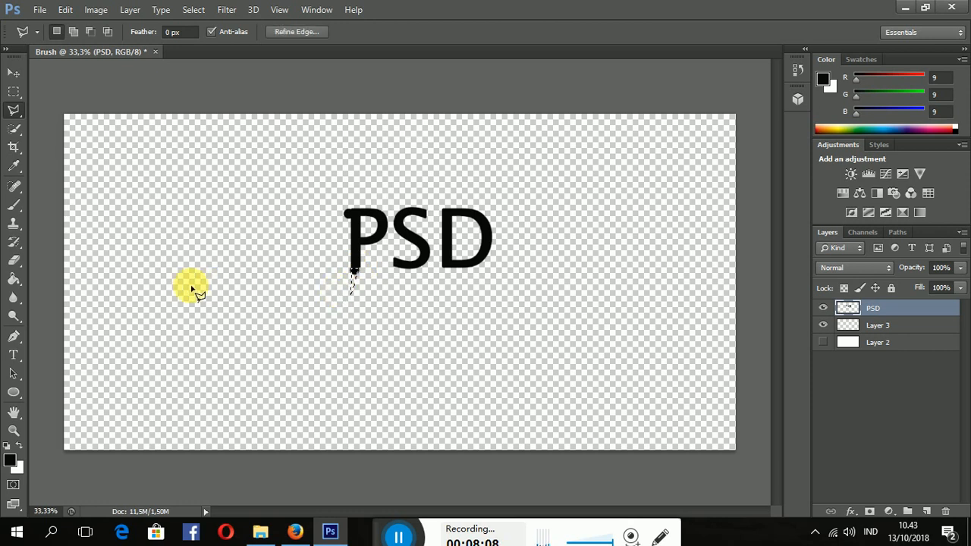
left_click(17, 204)
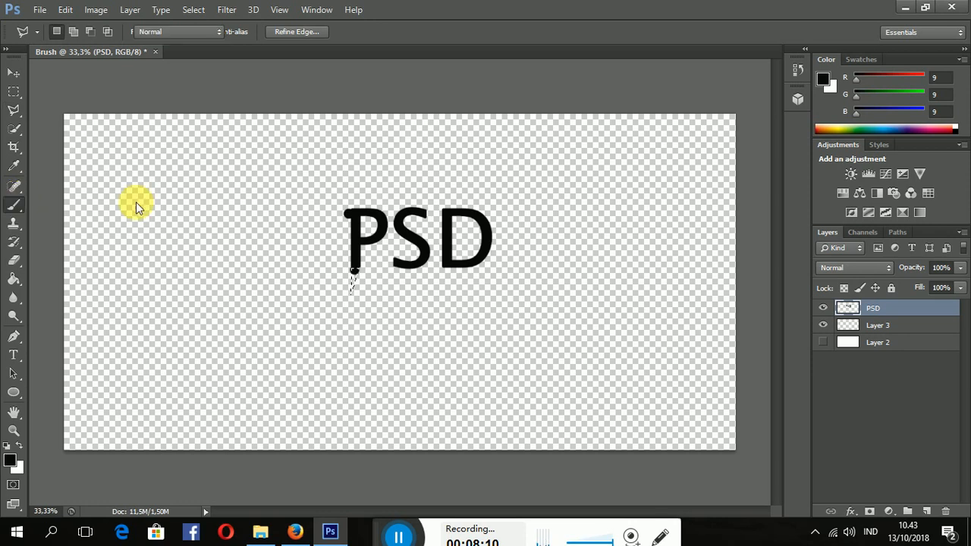
key("bracketright")
key("bracketright")
key("bracketright")
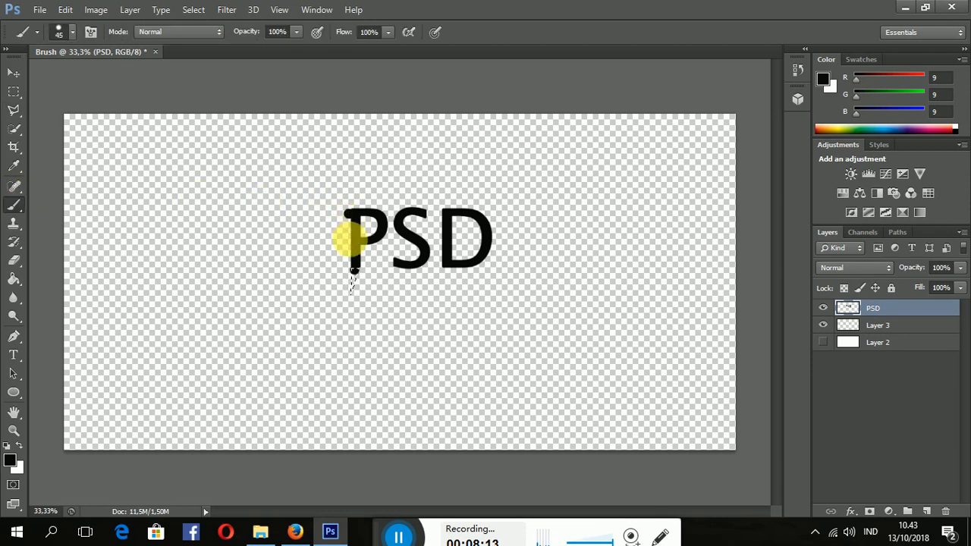
left_click_drag(364, 272, 357, 282)
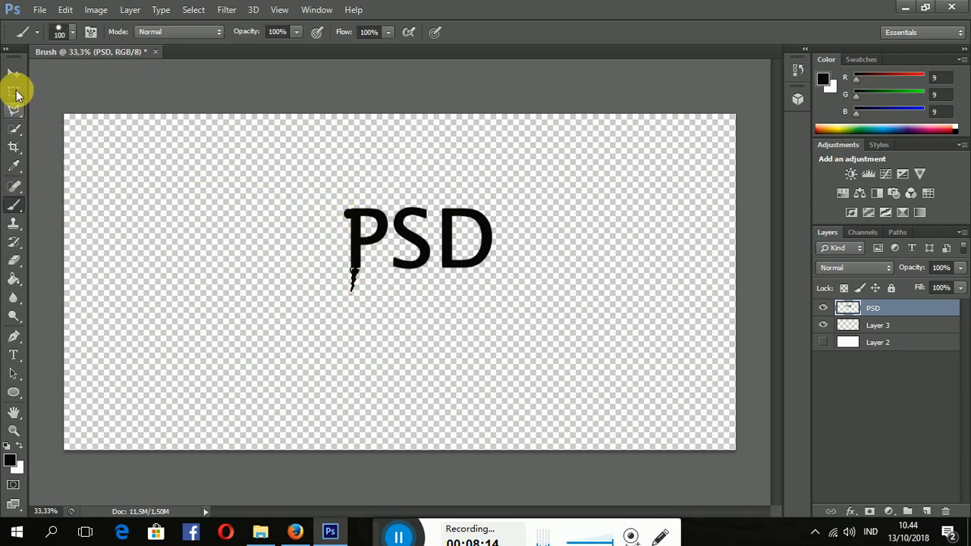
left_click(14, 91)
key("ctrl+d")
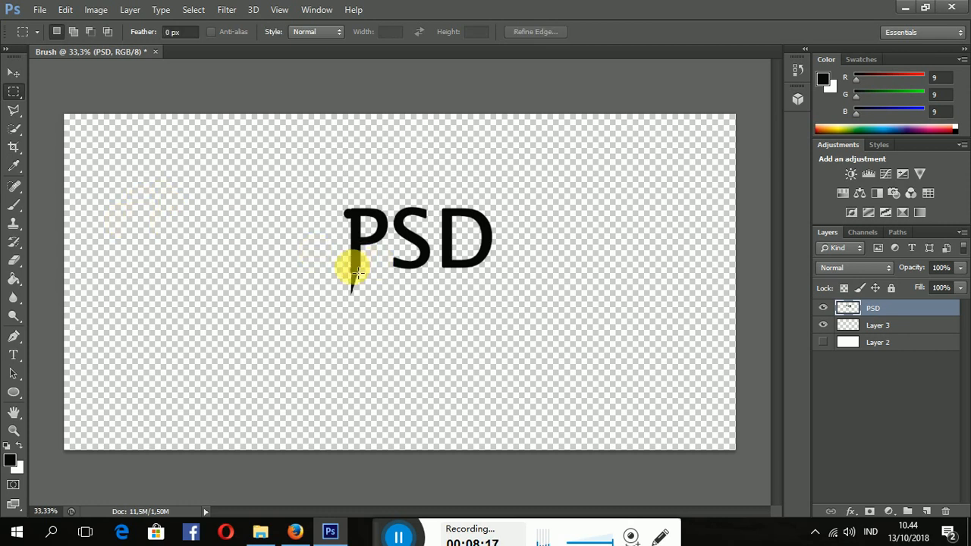
Widen and sharpen the P's pointed tail by painting inside a second polygonal lasso selection, and remove the selection
left_click(14, 110)
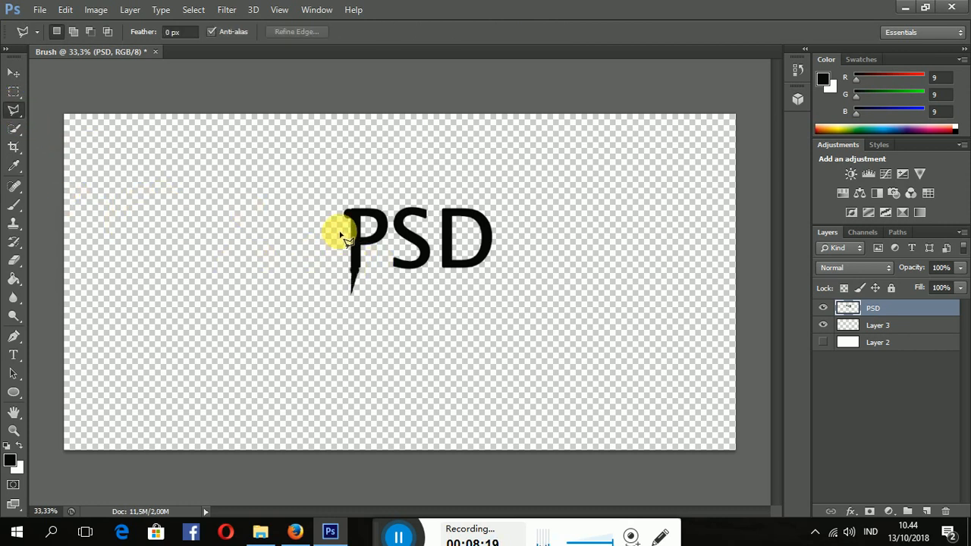
left_click(352, 297)
left_click(354, 285)
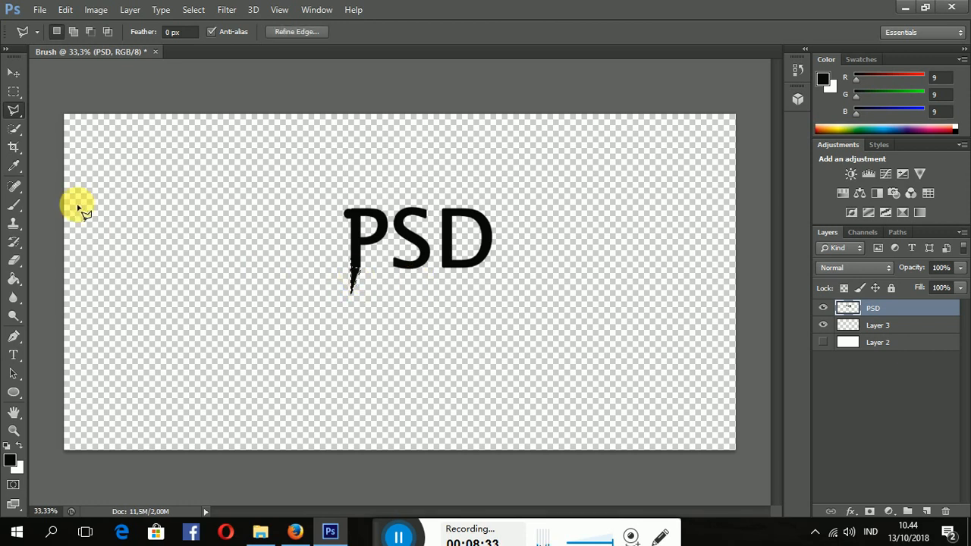
left_click(16, 203)
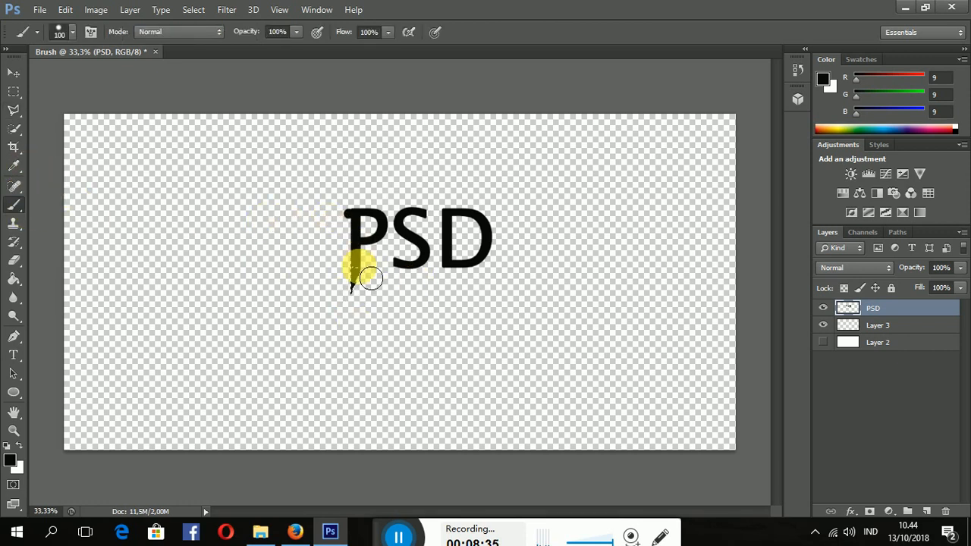
key("ctrl+d")
left_click(14, 91)
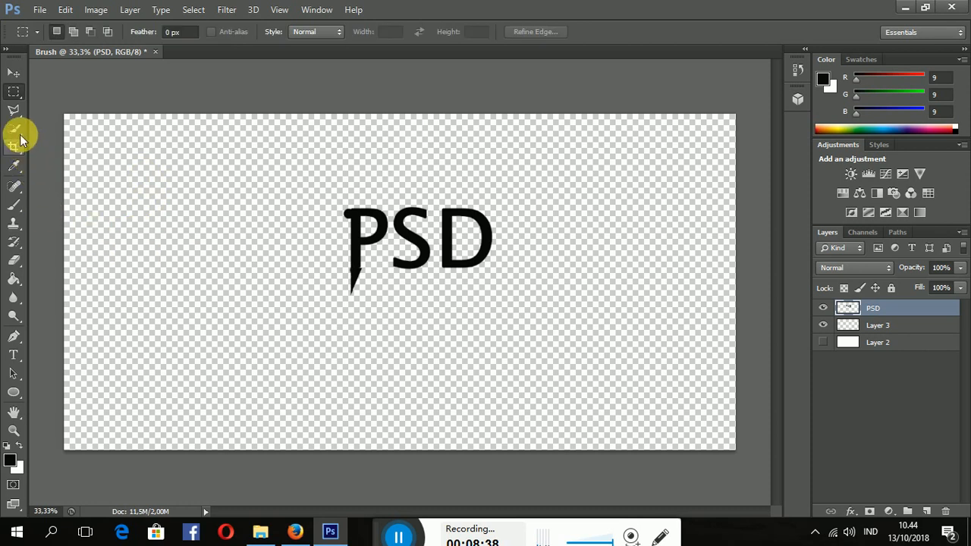
Add a row of black zigzag teeth along the top of the D with a brush-filled polygonal lasso selection, then deselect
left_click(14, 111)
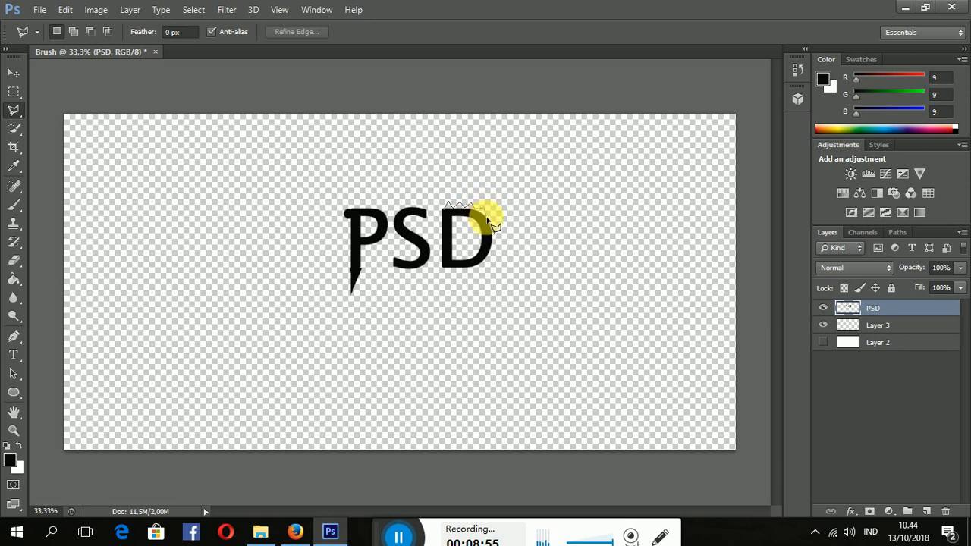
left_click(484, 218)
left_click(445, 211)
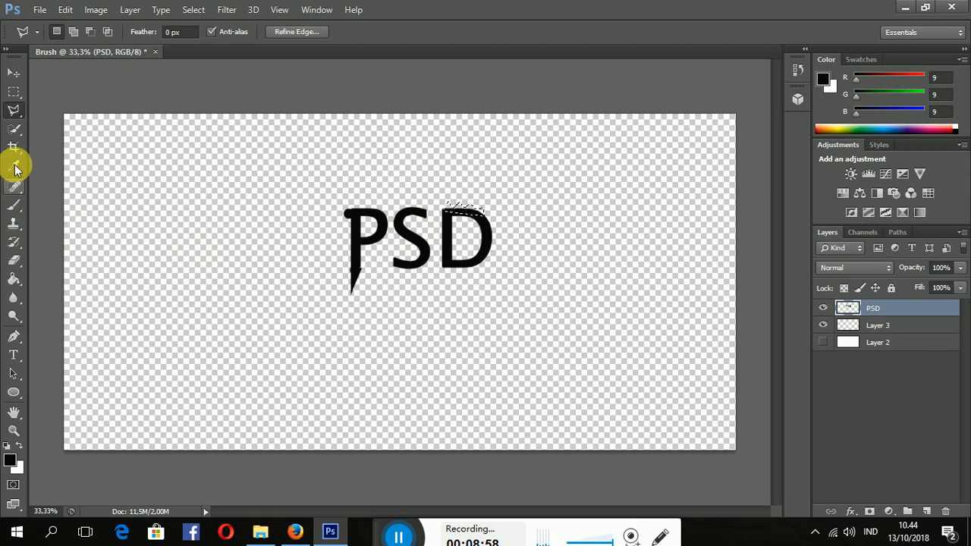
left_click(13, 203)
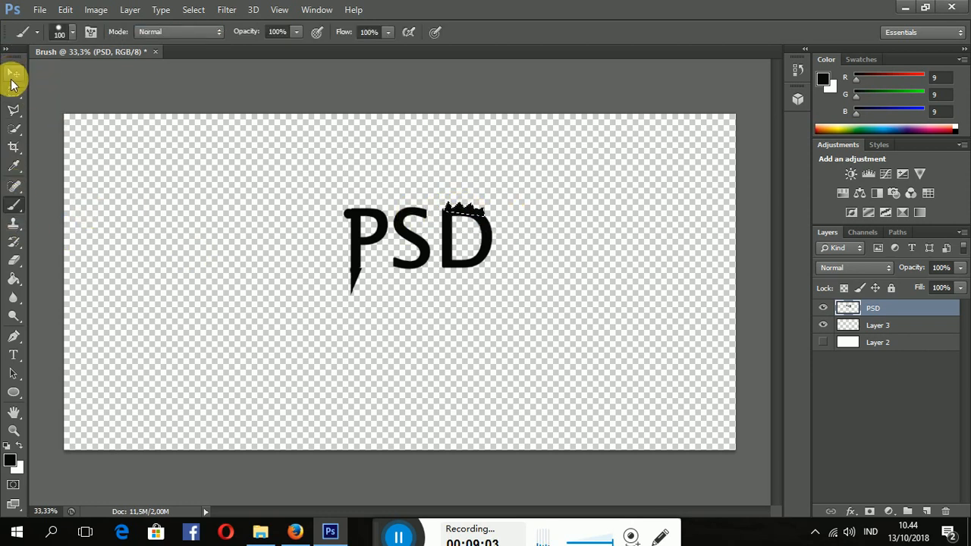
left_click(14, 92)
left_click(490, 232)
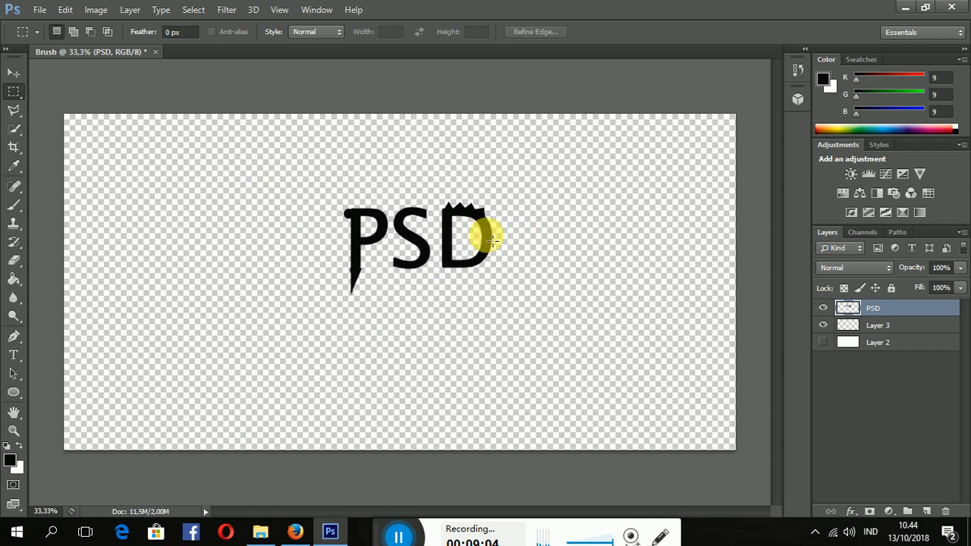
Add a thin black spike rising from the upper end of the S with a brush-filled polygonal lasso selection, then deselect
left_click(13, 113)
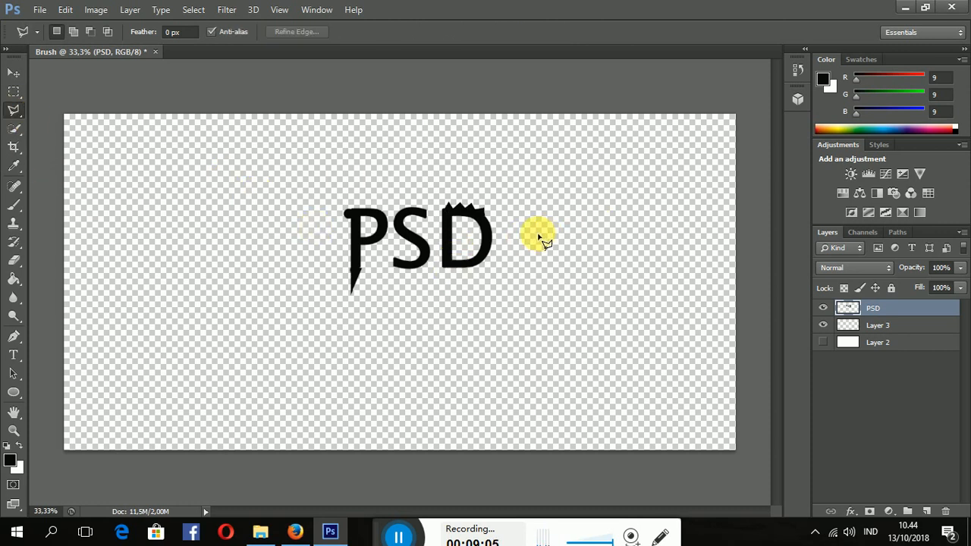
left_click(420, 212)
left_click(426, 185)
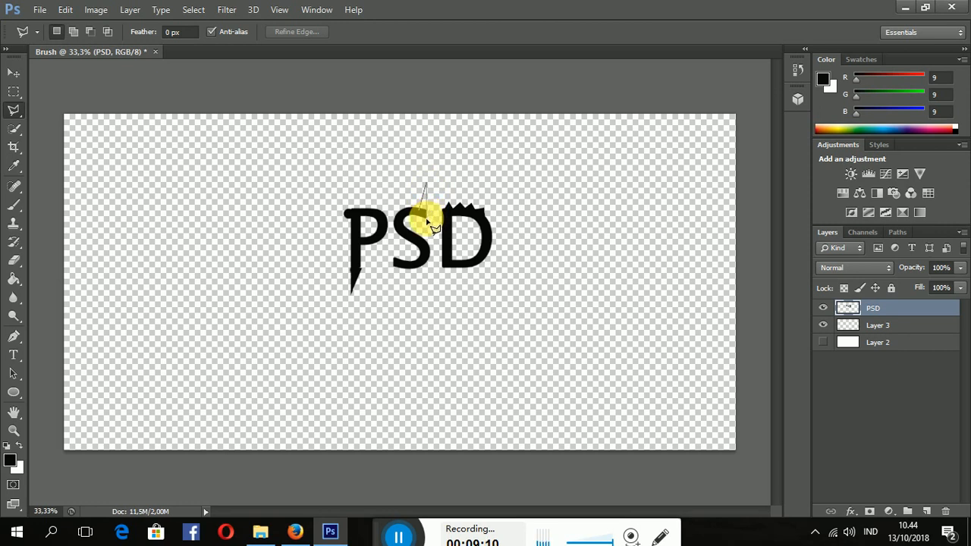
left_click(422, 213)
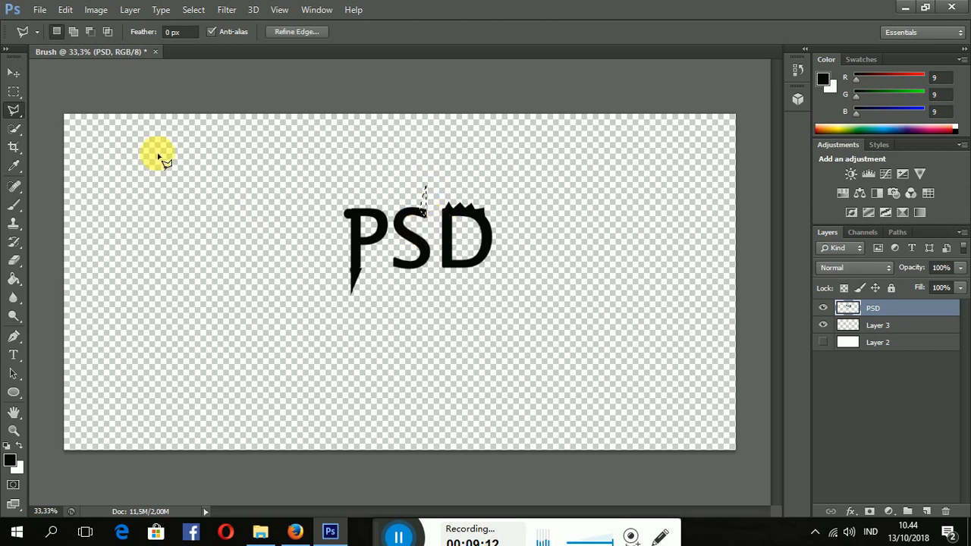
left_click(14, 205)
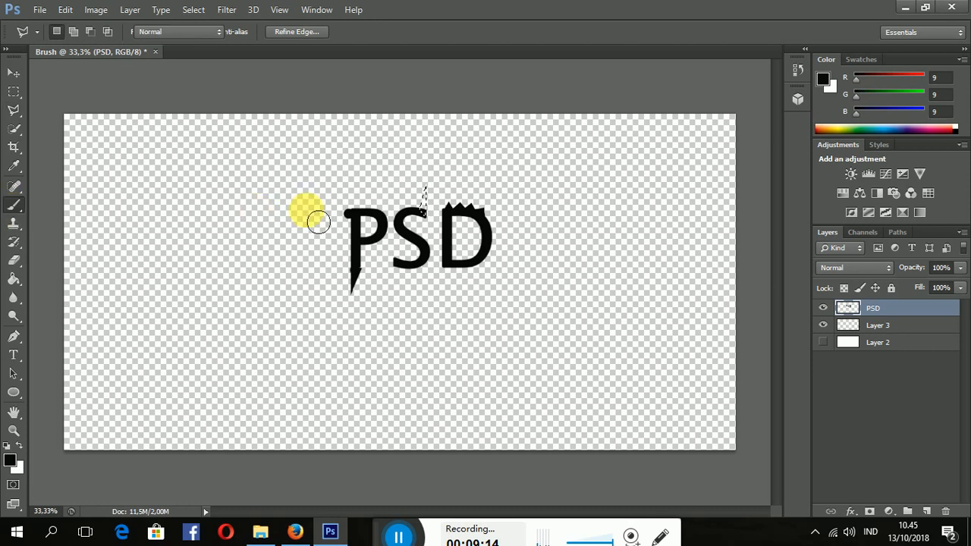
left_click_drag(412, 200, 438, 213)
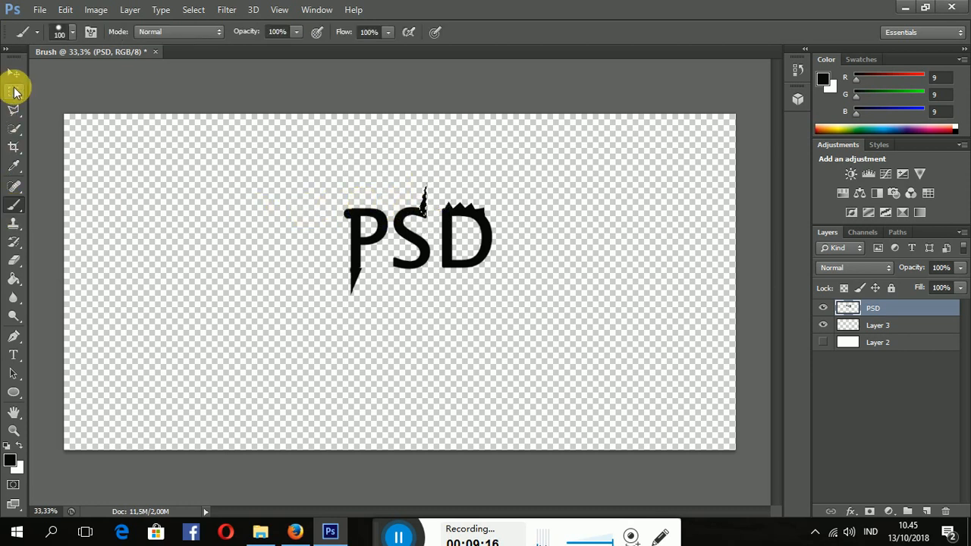
left_click(13, 91)
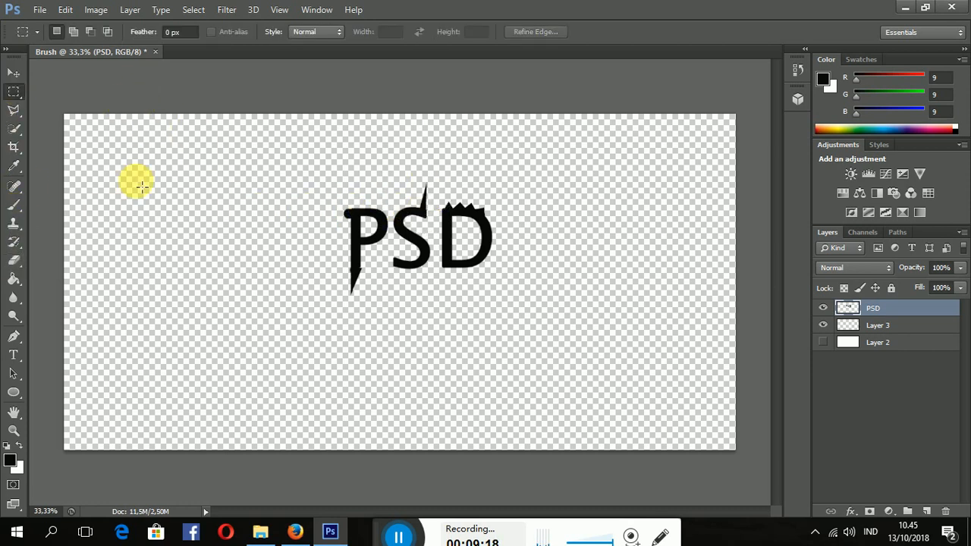
Select the decorated PSD lettering with a rectangular marquee and define it as a brush preset named psd
left_click_drag(329, 175, 497, 306)
left_click(496, 306)
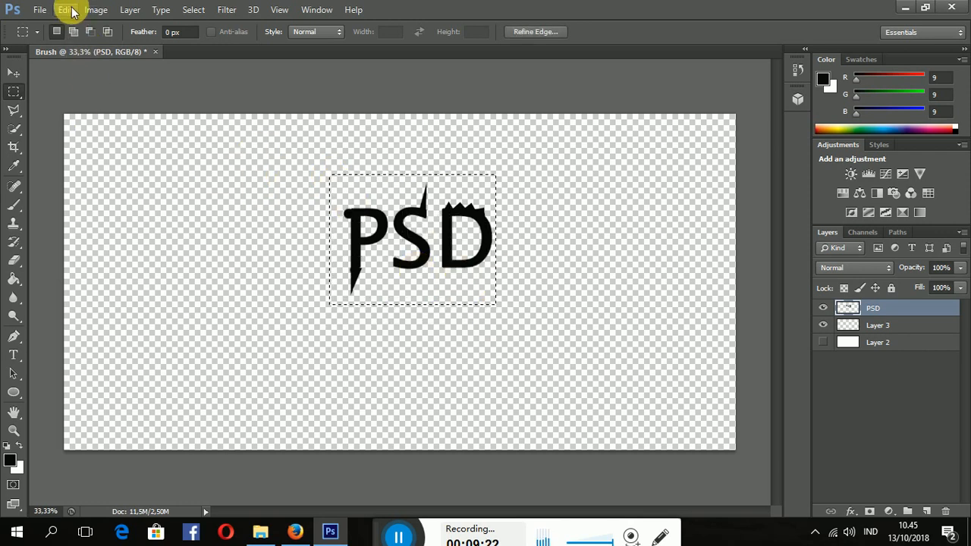
left_click(65, 9)
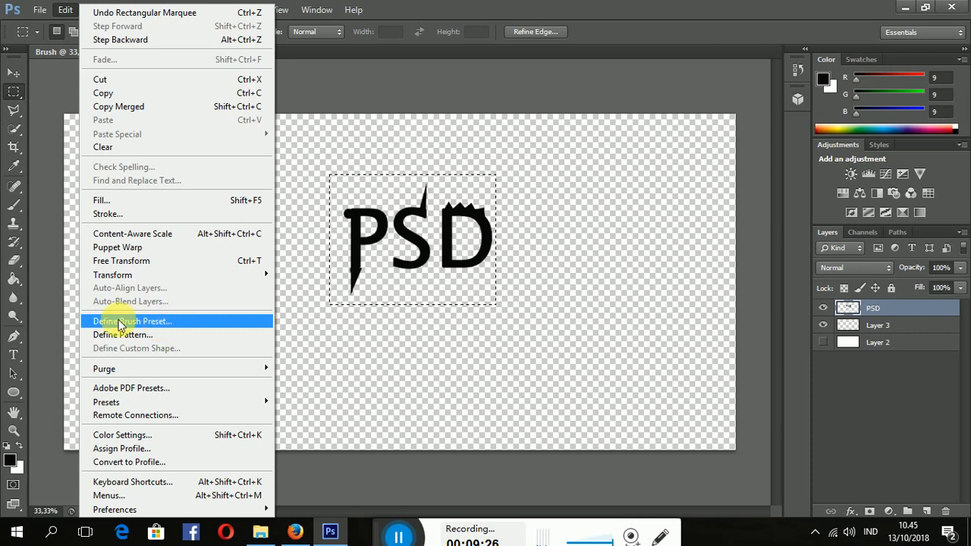
left_click(175, 324)
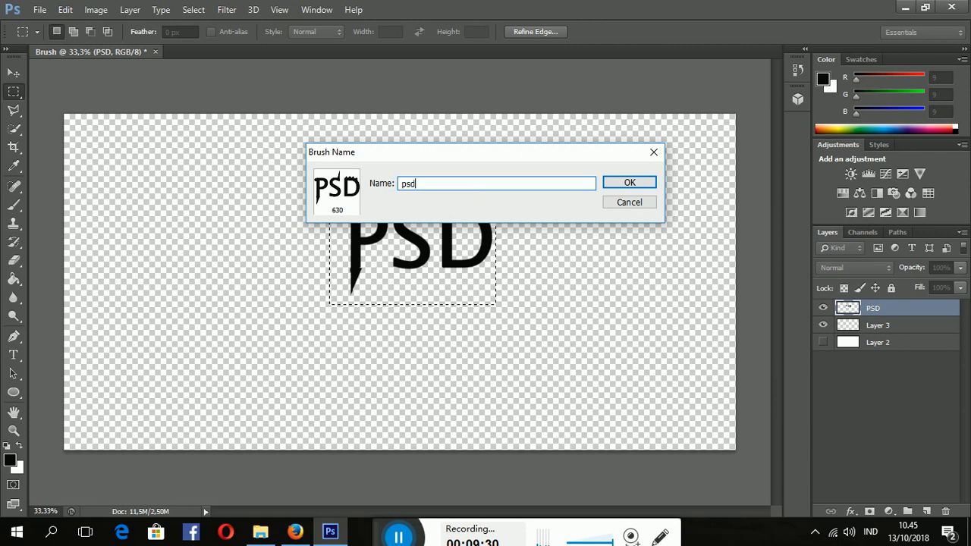
key("Return")
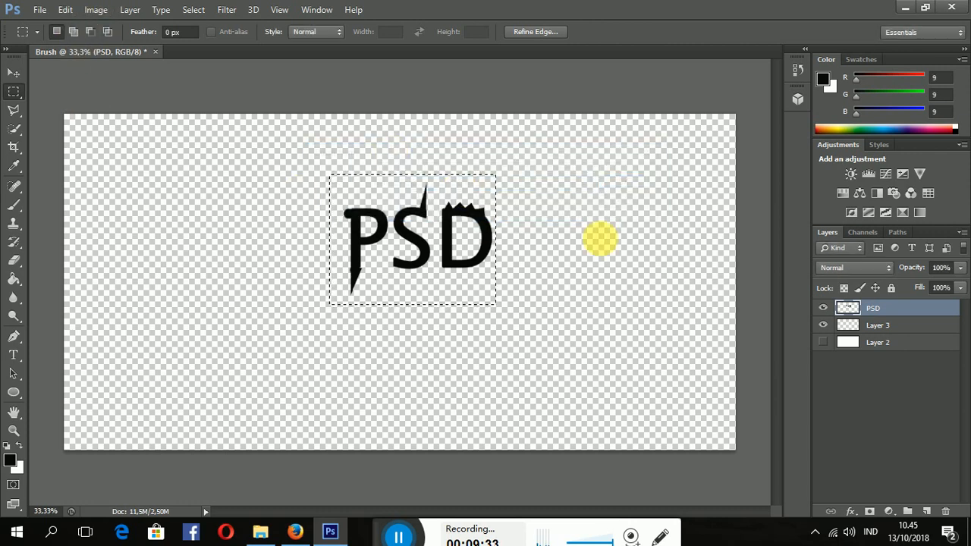
Hide the PSD layer, make Layer 3 active and remove the marquee selection
left_click(823, 307)
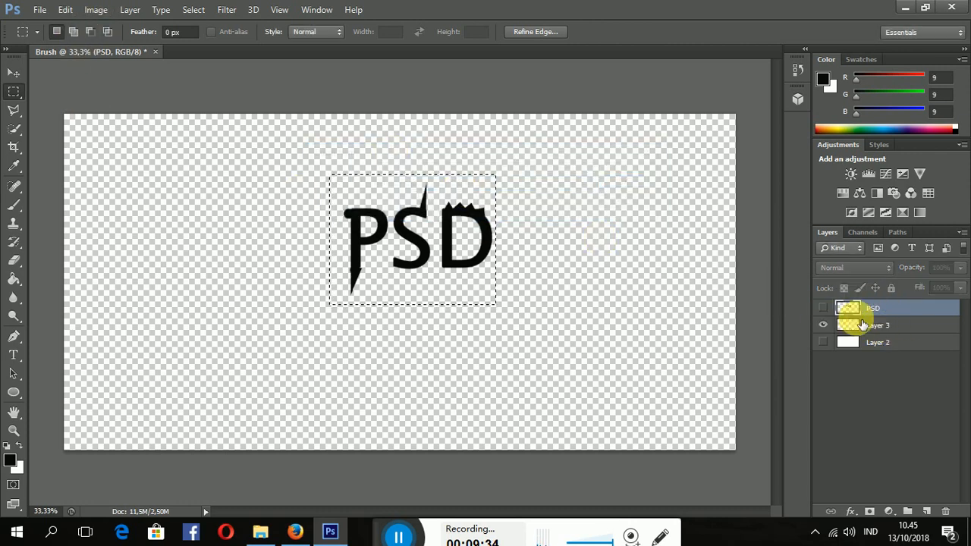
left_click(877, 325)
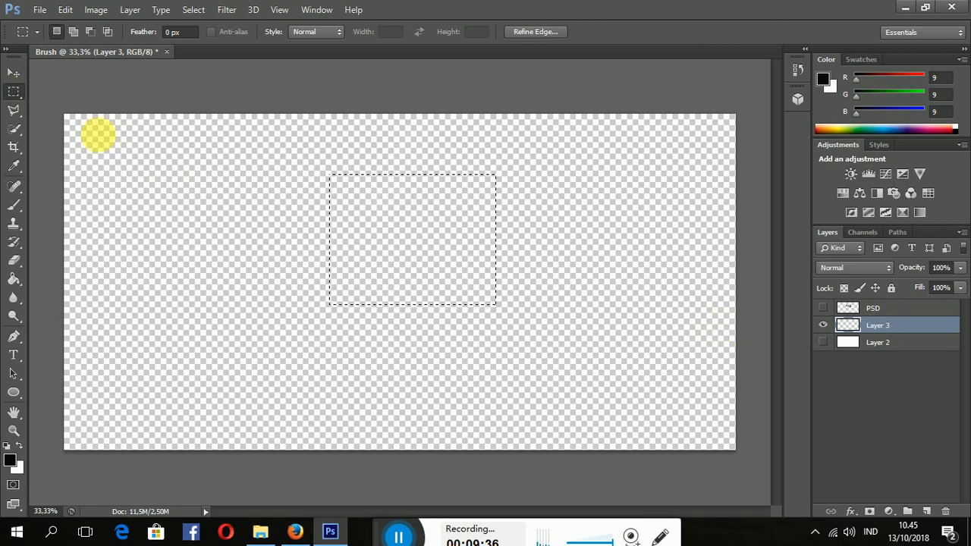
left_click(98, 135)
Choose the 630 px PSD brush preset for the Brush tool and try a black stamp on Layer 3, undoing the stamp
left_click(13, 205)
left_click(72, 33)
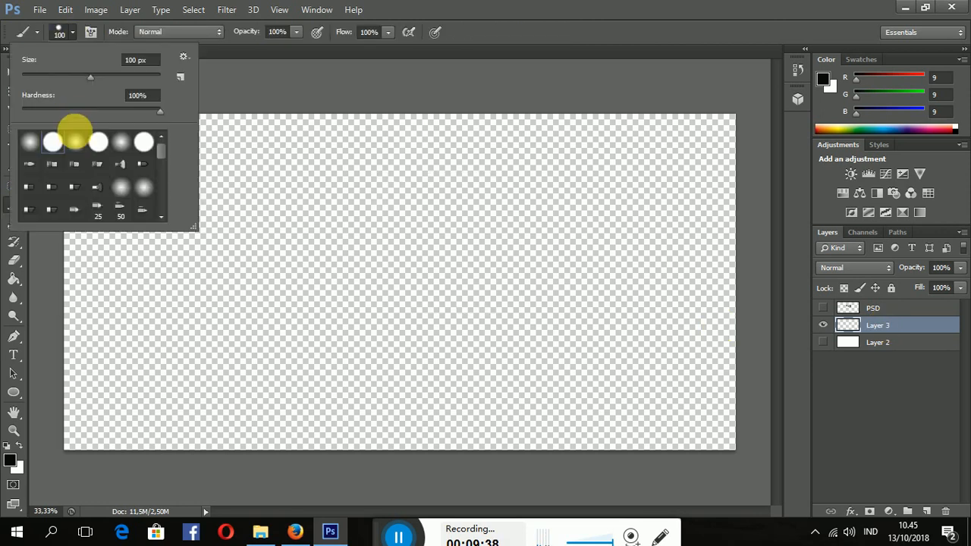
left_click_drag(161, 154, 163, 216)
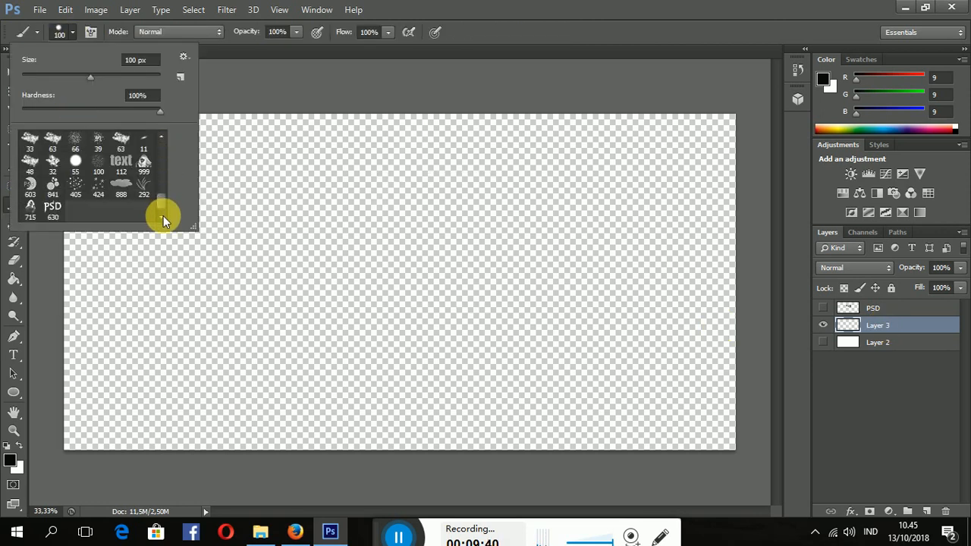
left_click(55, 211)
left_click(623, 27)
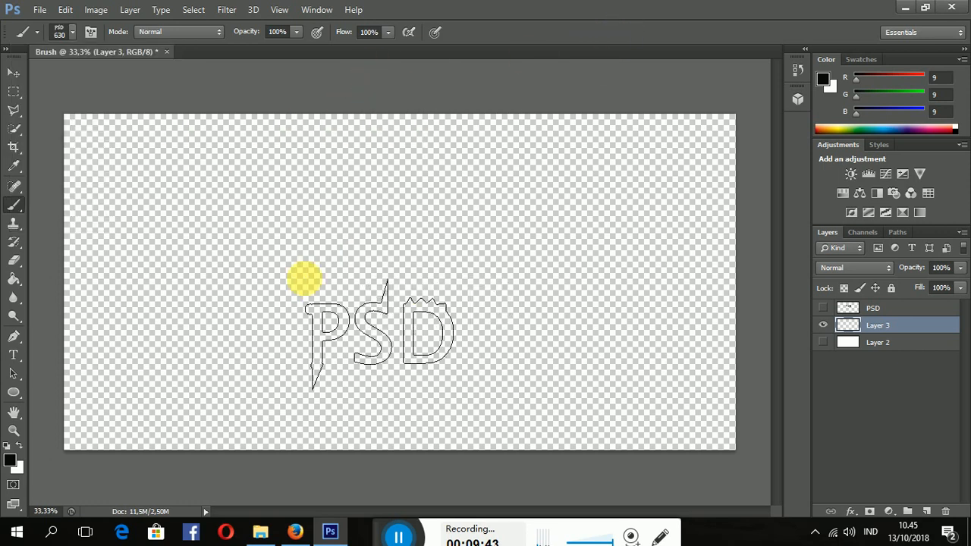
left_click(240, 239)
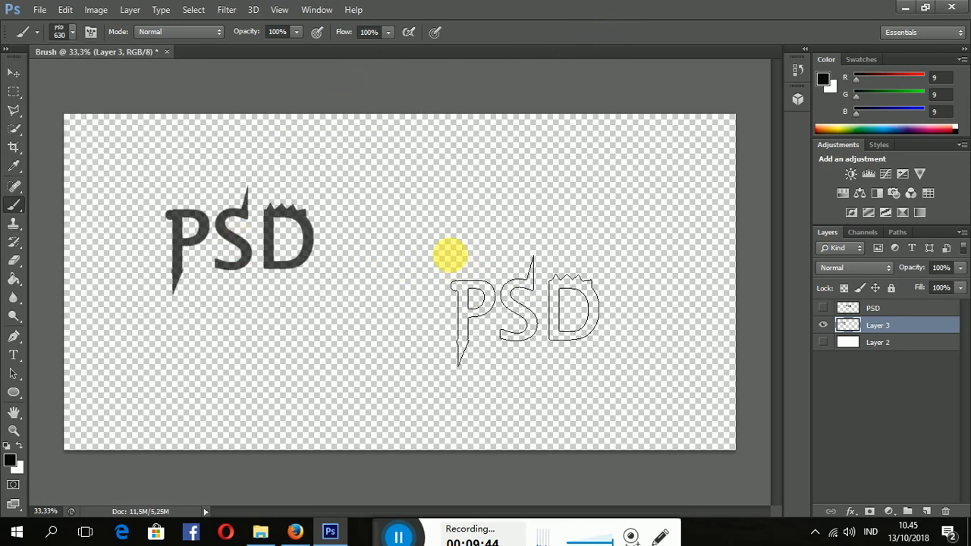
key("ctrl+z")
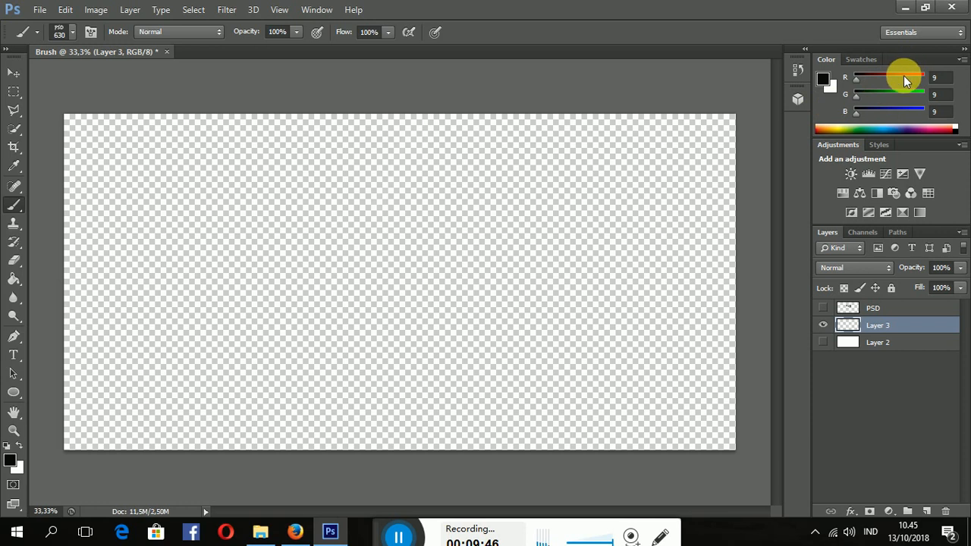
Set the foreground colour's red value to 224 and stamp the PSD brush near the canvas centre, undoing the trial stamps
left_click_drag(904, 76, 915, 77)
left_click(471, 279)
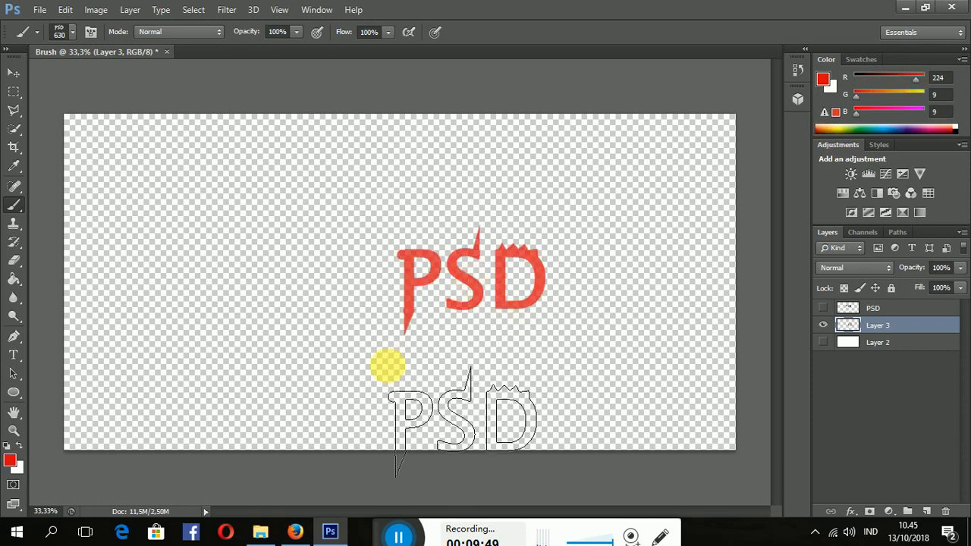
key("ctrl+z")
left_click(154, 356)
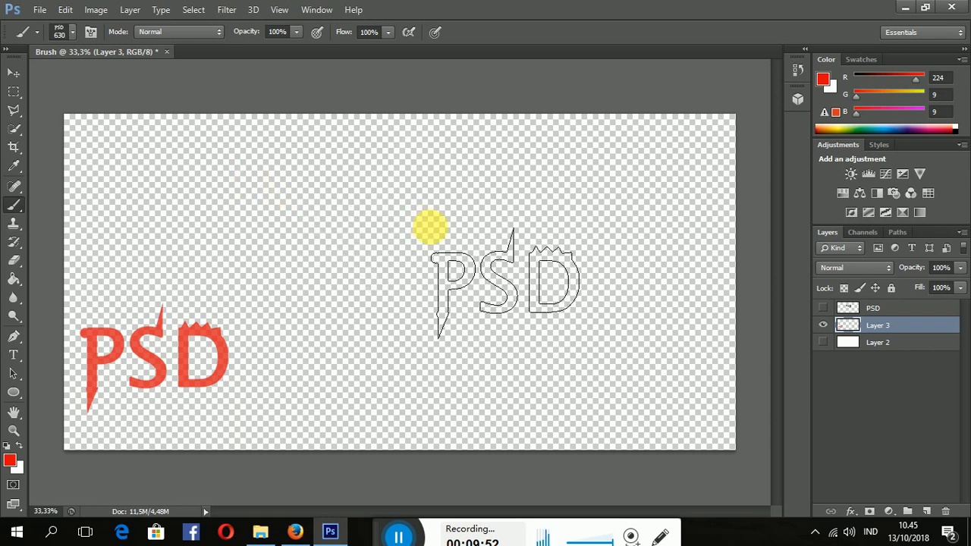
key("ctrl+z")
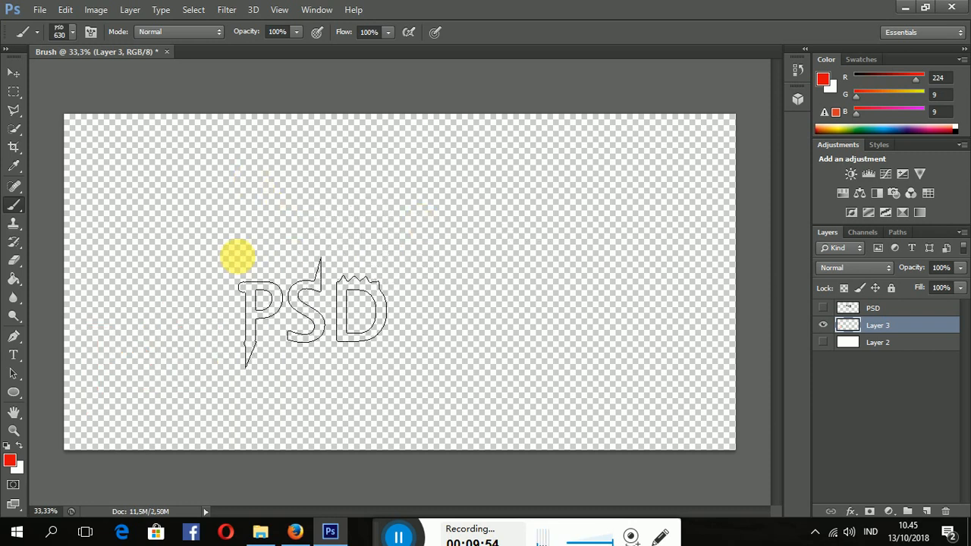
left_click(394, 262)
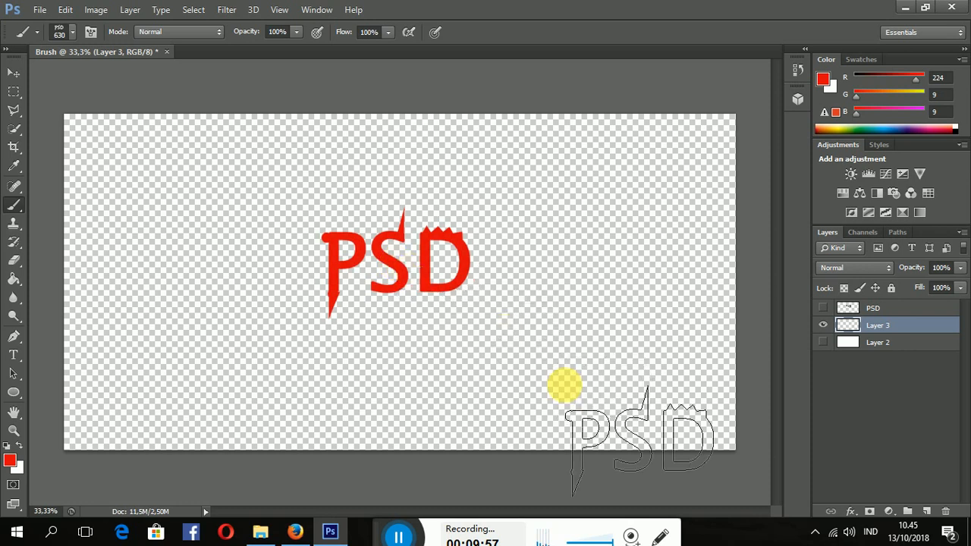
Draw a red ellipse about 759 × 729 px over the PSD lettering and rasterize its shape layer
left_click(13, 392)
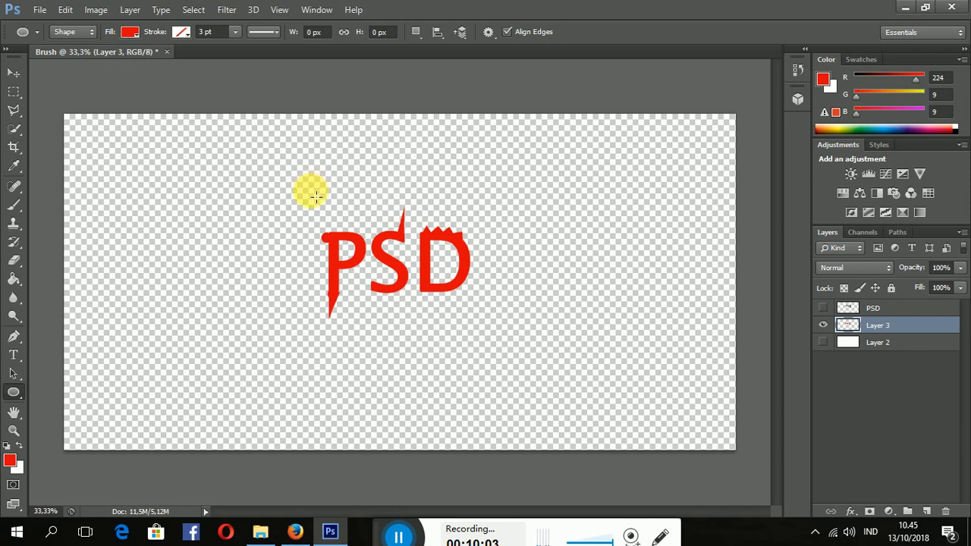
left_click_drag(307, 193, 488, 365)
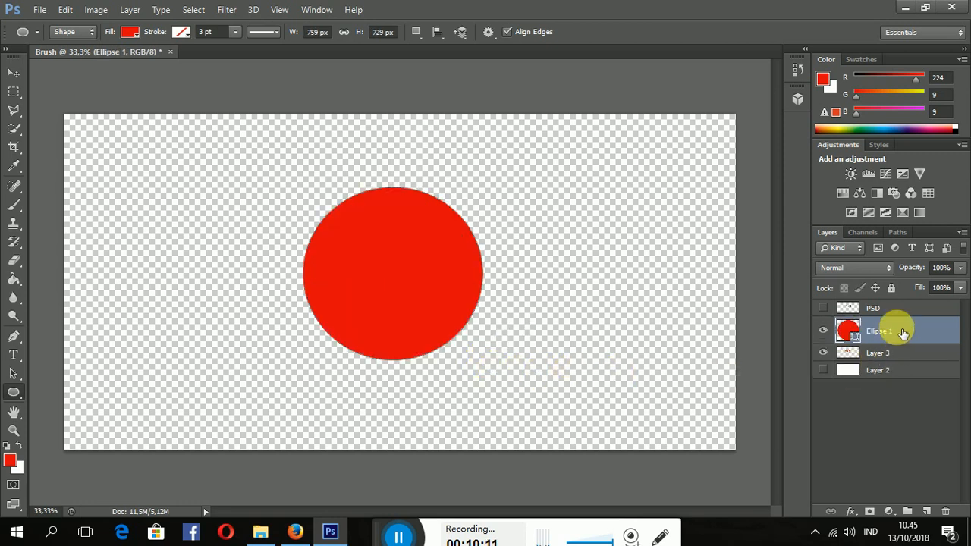
left_click(13, 205)
left_click(417, 294)
key("Return")
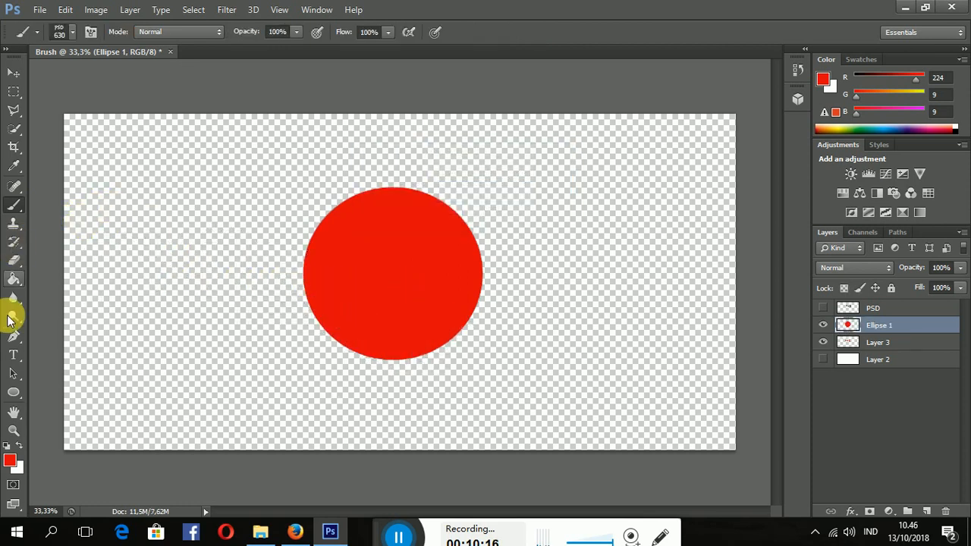
Cut the lower inner part out of the red circle with an elliptical marquee selection about 20.2 × 23.2 cm
left_click(13, 92)
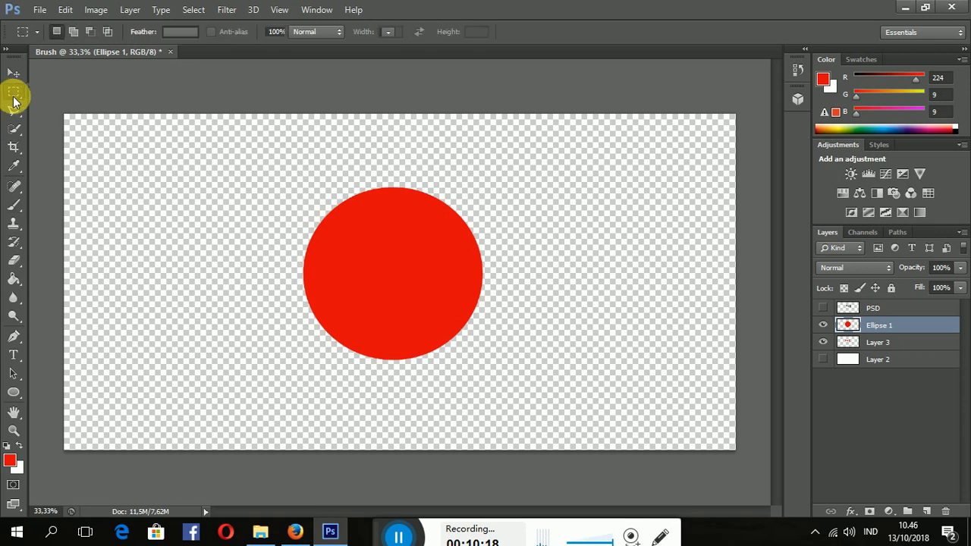
left_click(47, 103)
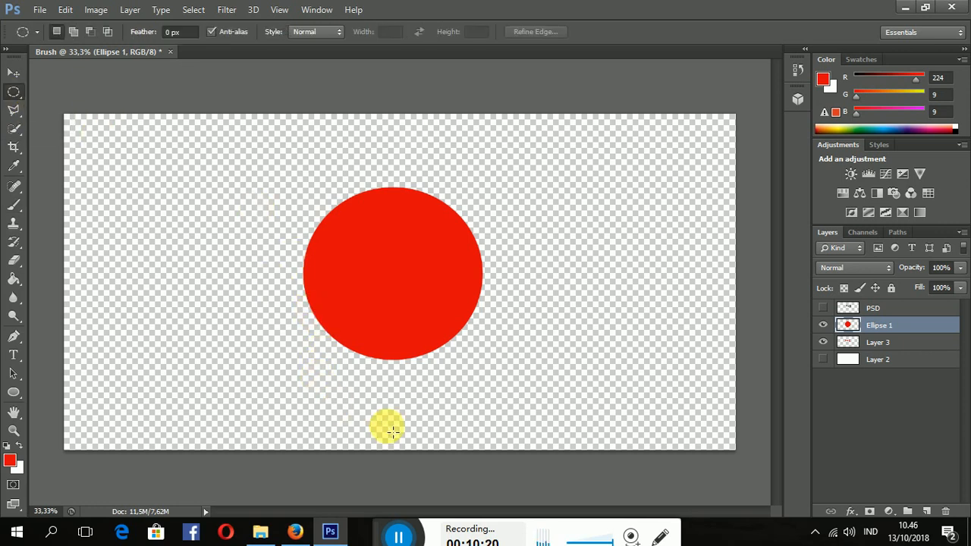
left_click_drag(502, 382, 305, 225)
key("ctrl+d")
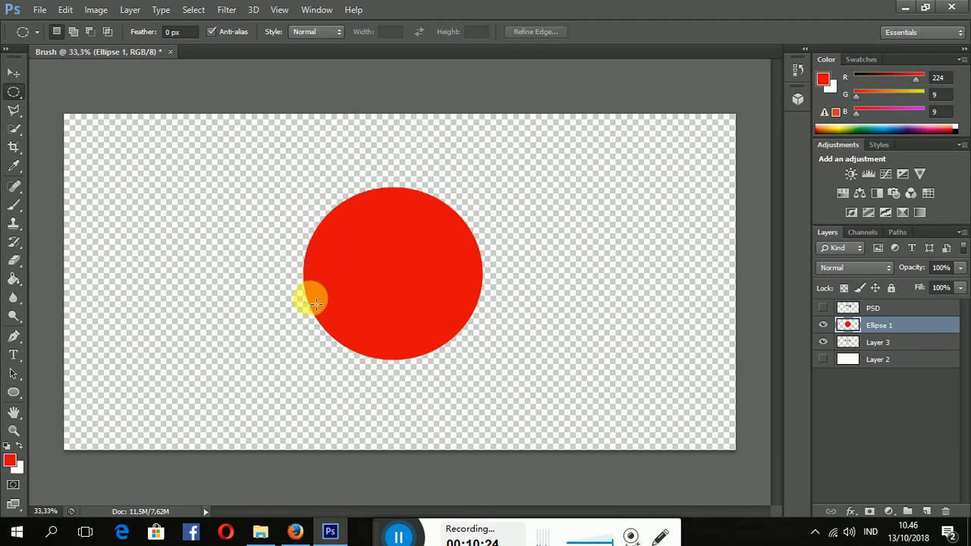
left_click_drag(310, 347, 484, 215)
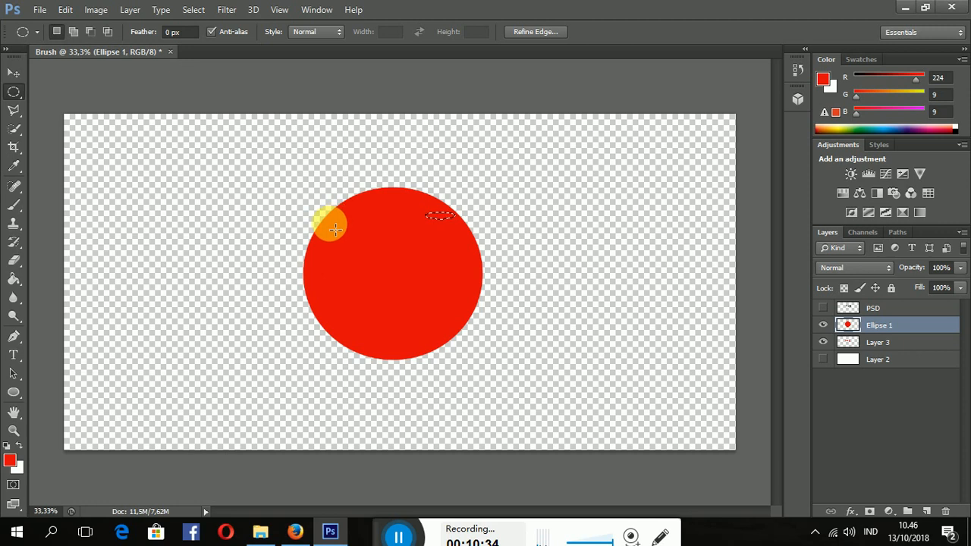
left_click_drag(335, 229, 470, 385)
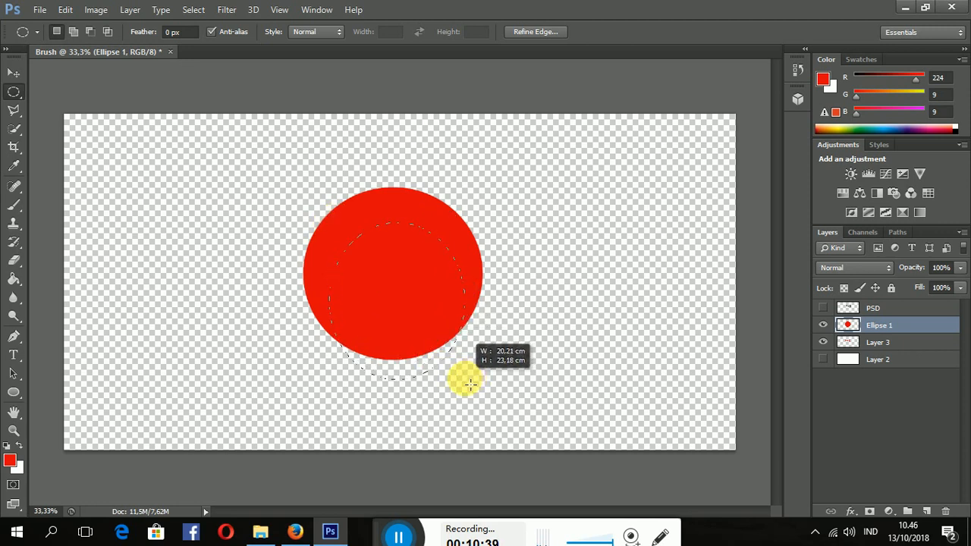
left_click_drag(470, 384, 471, 385)
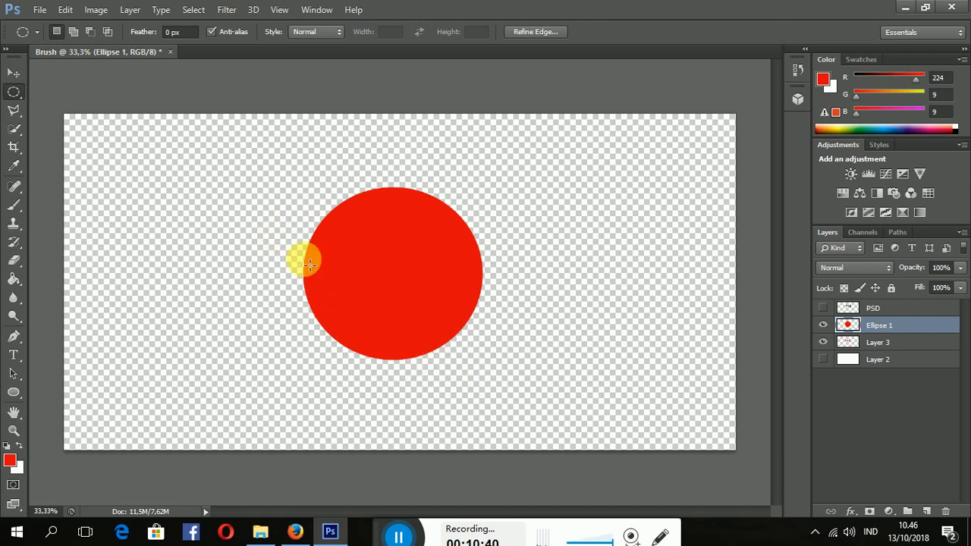
left_click(14, 71)
left_click_drag(429, 276, 608, 359)
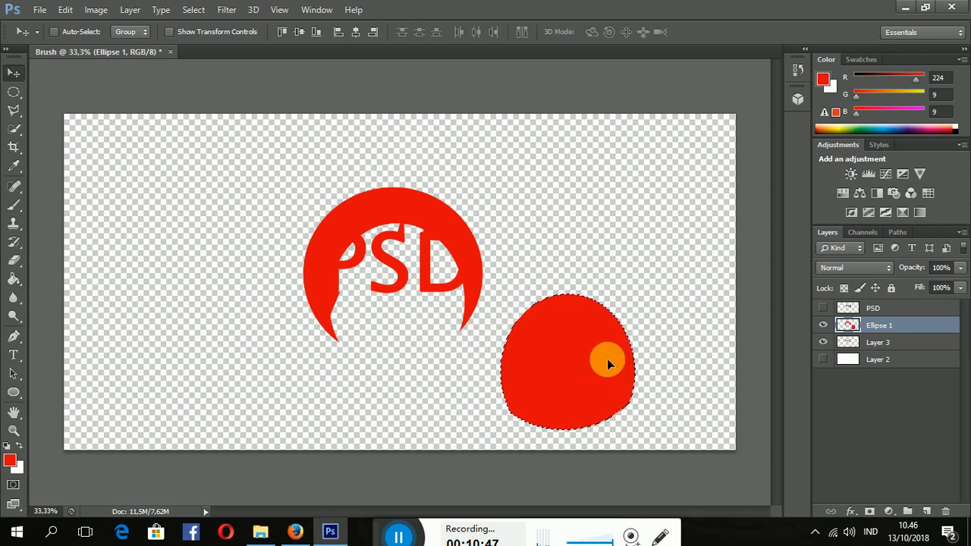
key("Delete")
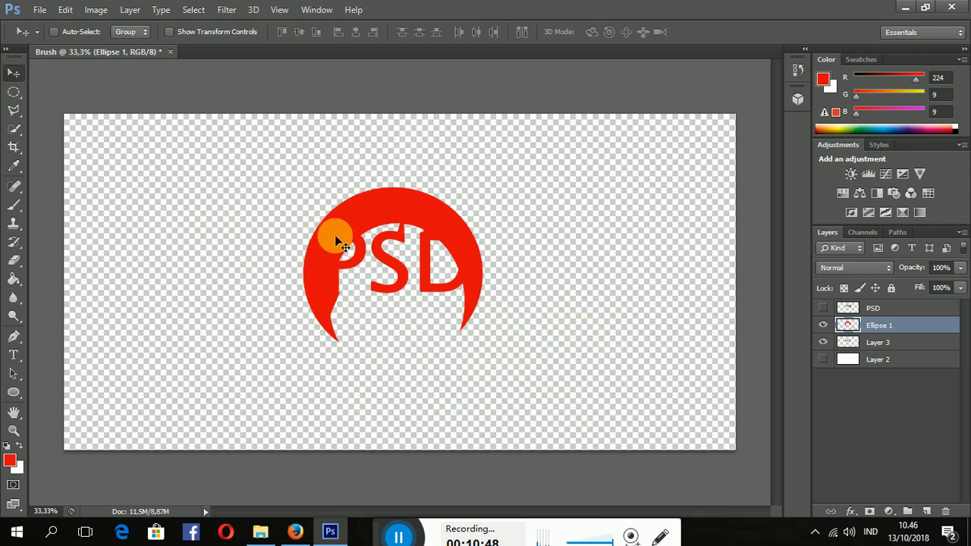
Fit the red arc around the lettering by moving it, scaling it to 126.88% width and 115.45% height, and rotating it 3.75°
mouse_move(340, 205)
left_mouse_down()
mouse_move(325, 190)
mouse_move(334, 124)
mouse_move(336, 191)
left_mouse_up()
key("ctrl+t")
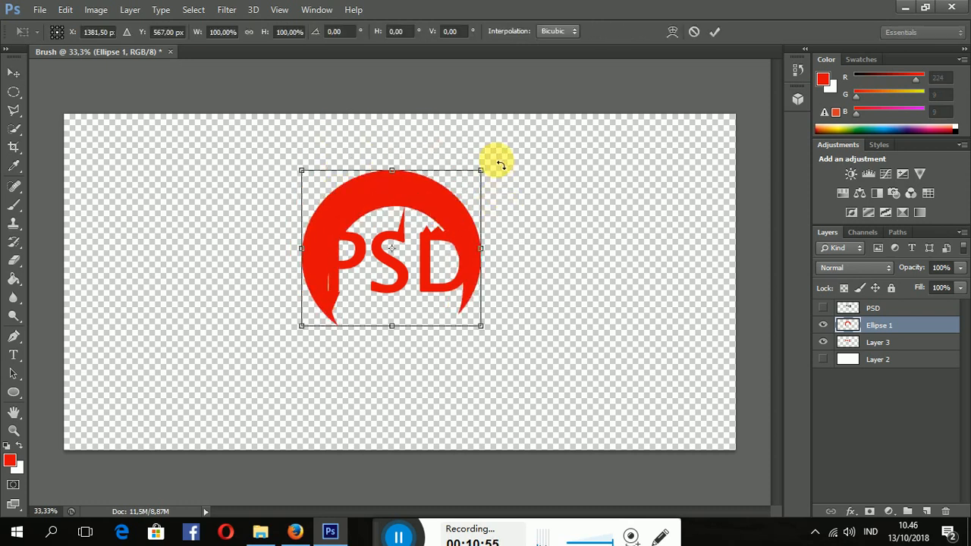
left_click_drag(501, 165, 516, 189)
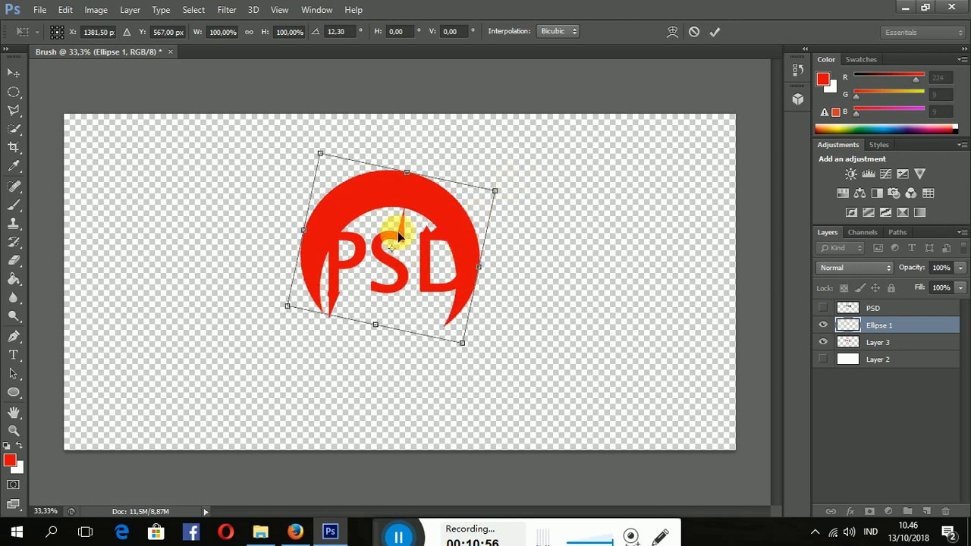
left_click_drag(322, 157, 300, 136)
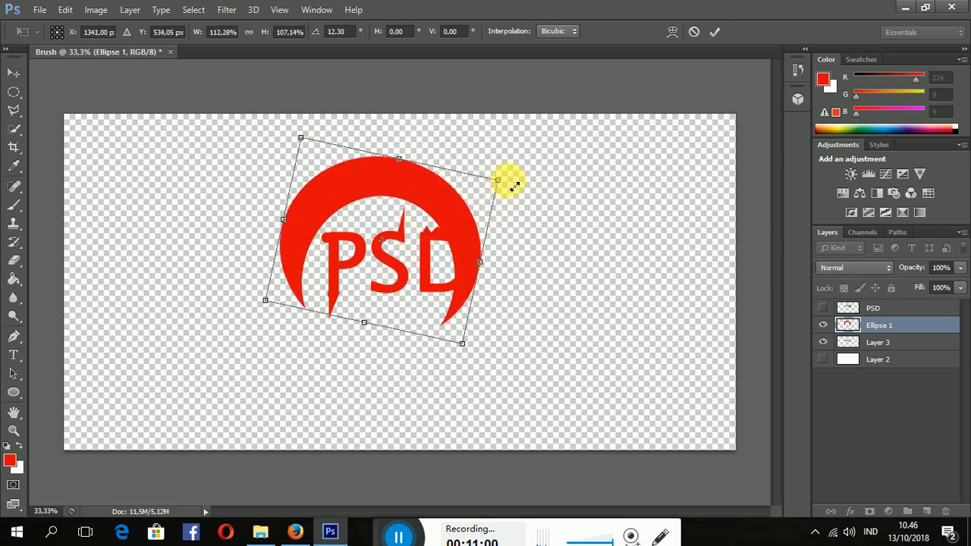
left_click_drag(514, 185, 531, 174)
left_click_drag(448, 222, 442, 234)
left_click_drag(567, 232, 531, 211)
left_click_drag(405, 240, 406, 242)
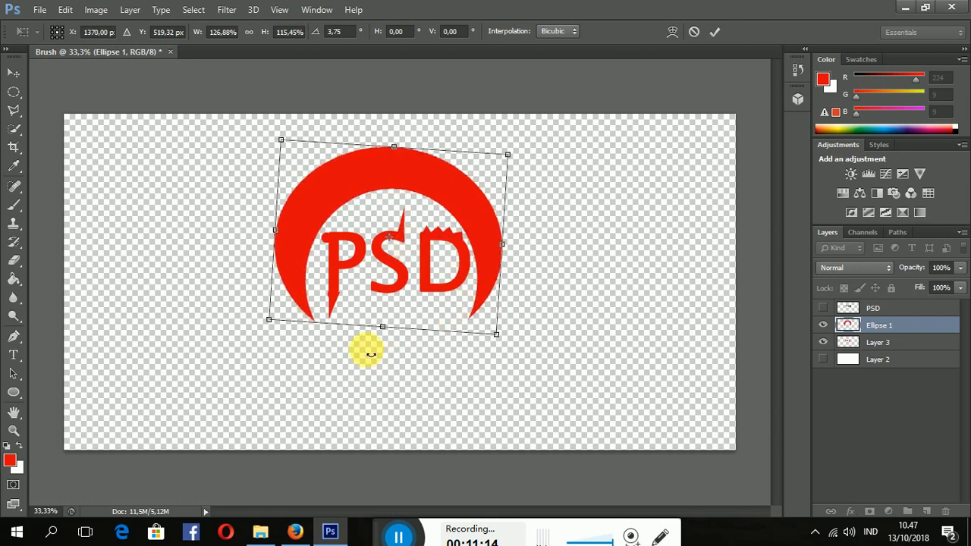
key("Return")
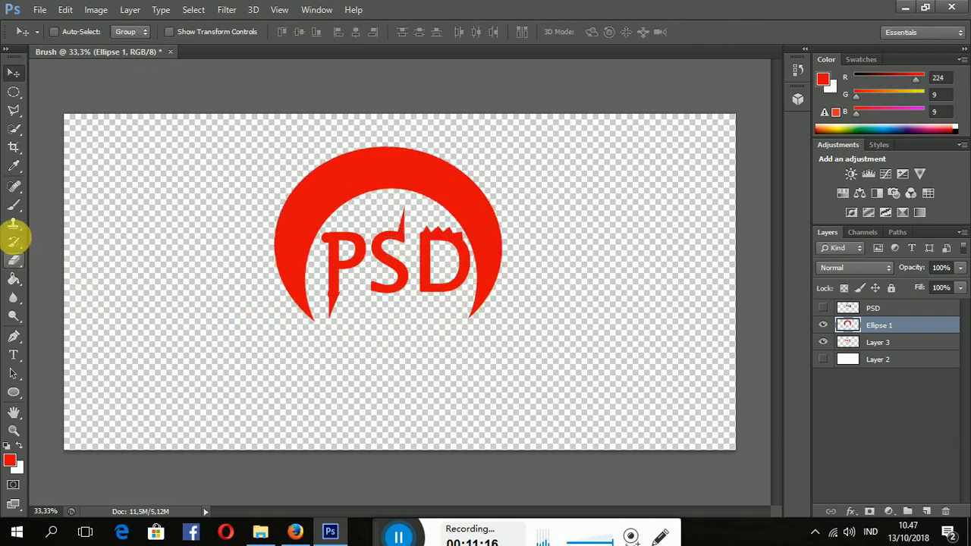
Draw a thin red rounded rectangle about 432 × 19 px with a 10 px radius beneath the S and D
left_click(15, 391)
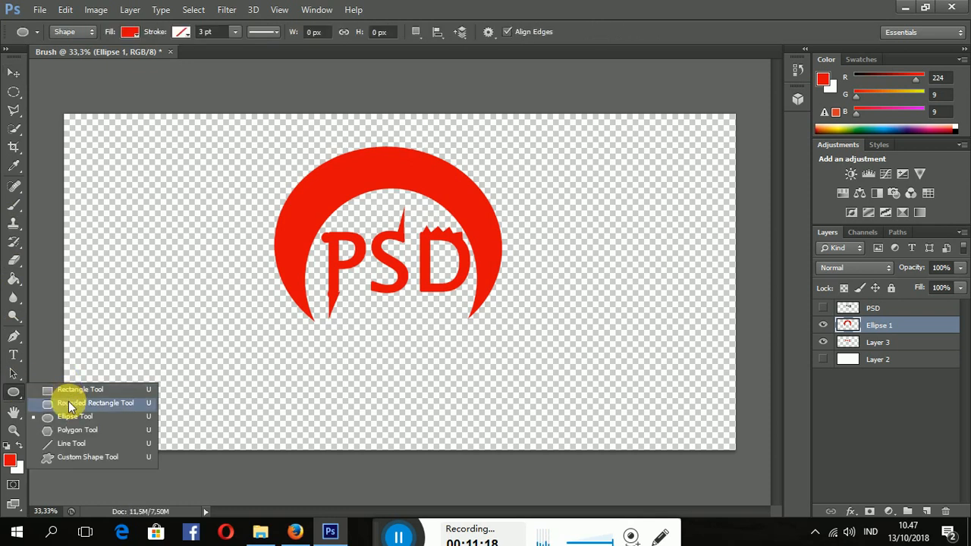
left_click(69, 402)
left_click_drag(359, 304, 469, 313)
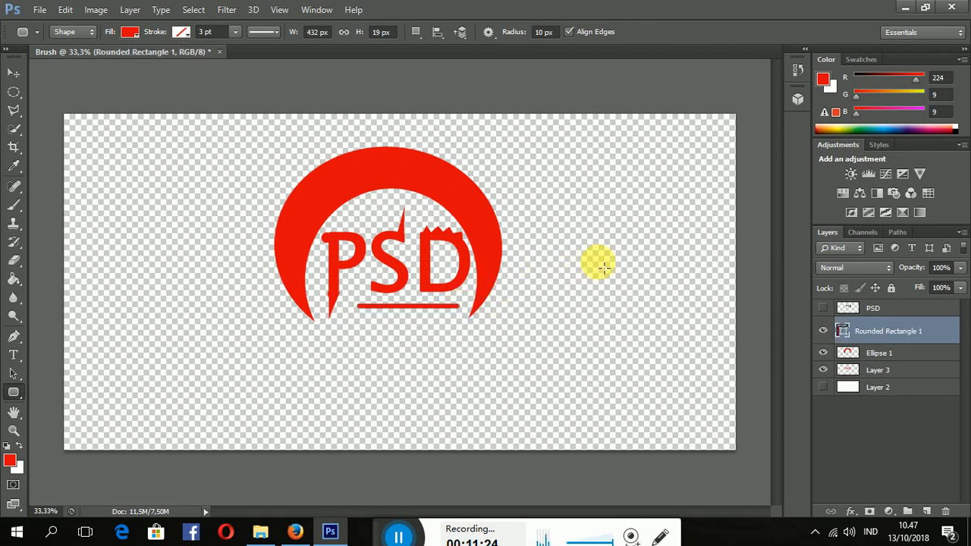
Enclose the whole PSD logo in an elliptical marquee about 43.5 × 36.5 cm and define it as a brush preset named logo
left_click(16, 92)
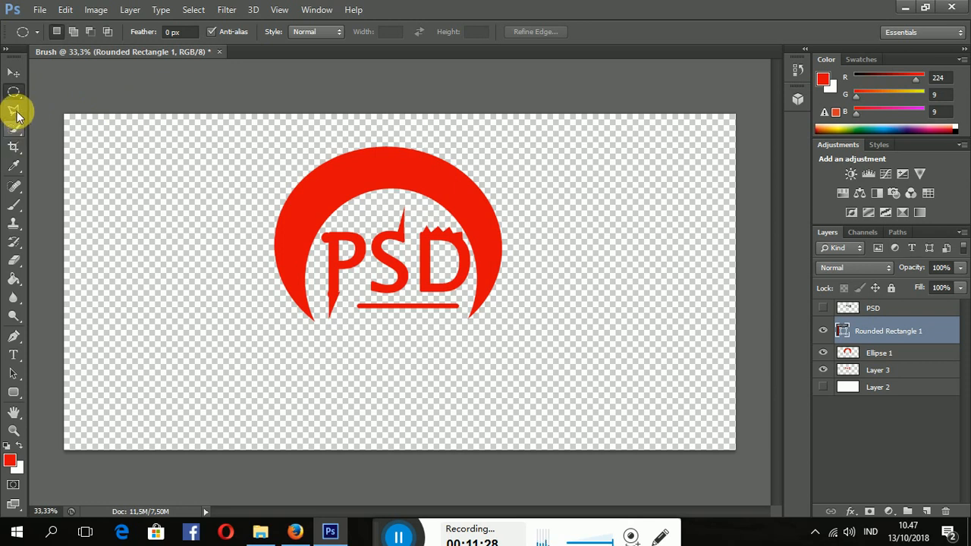
right_click(14, 95)
left_click(76, 102)
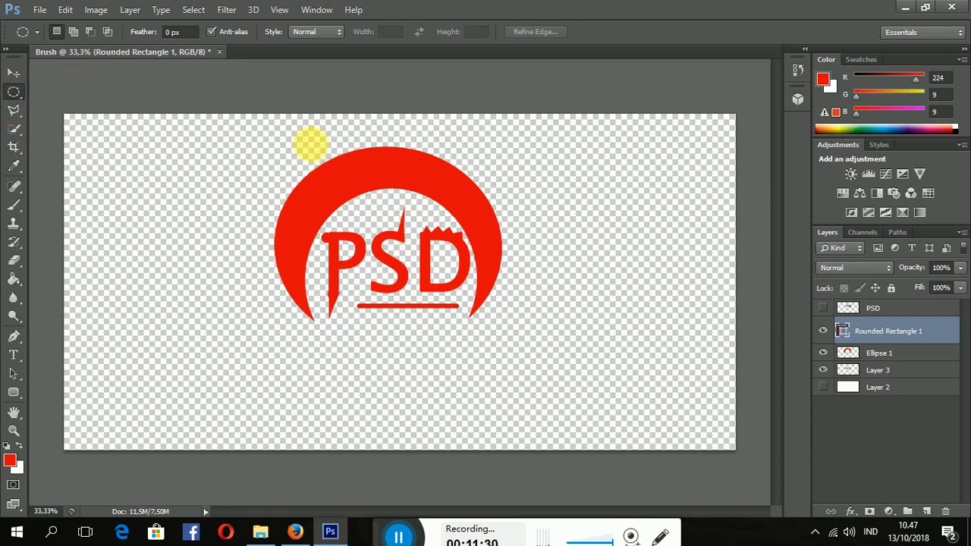
left_click_drag(239, 122, 539, 376)
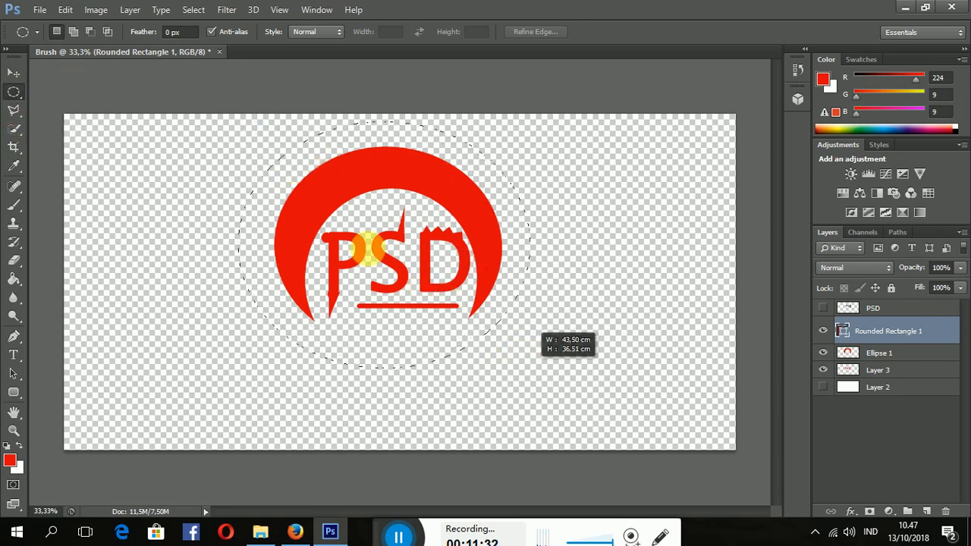
left_click(65, 10)
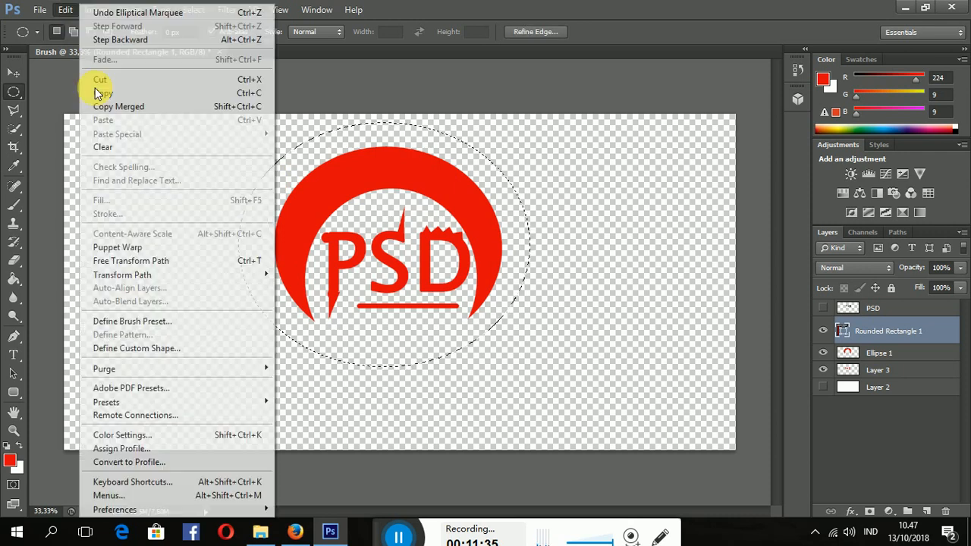
left_click(159, 321)
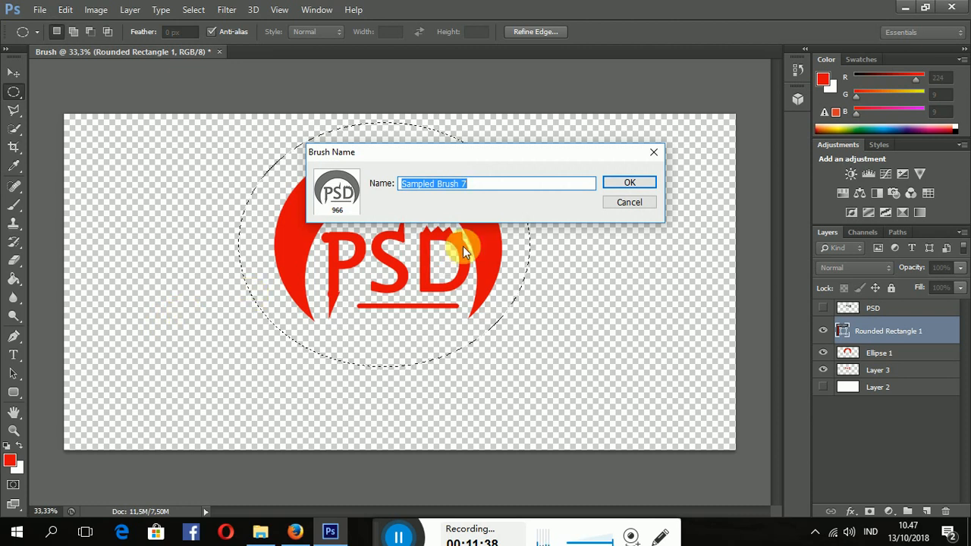
type("logo")
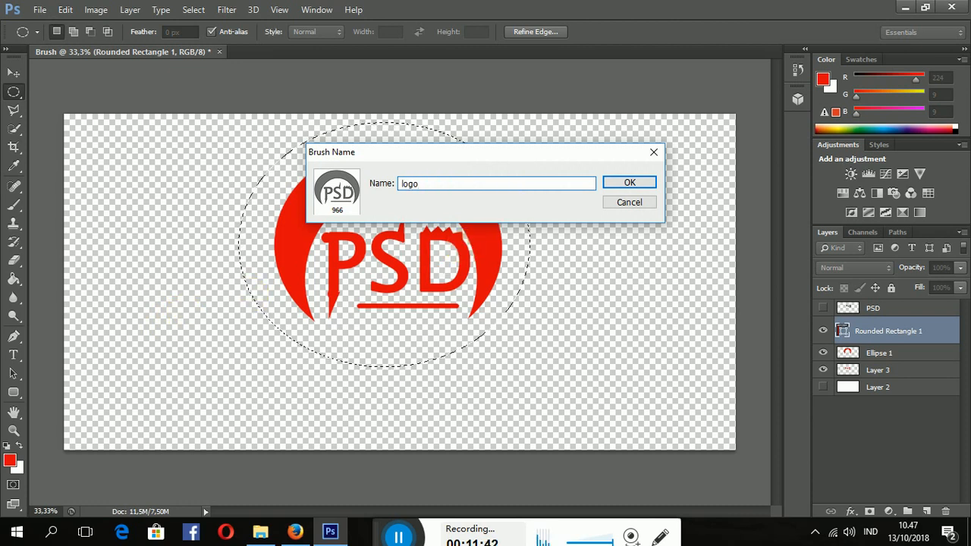
key("Return")
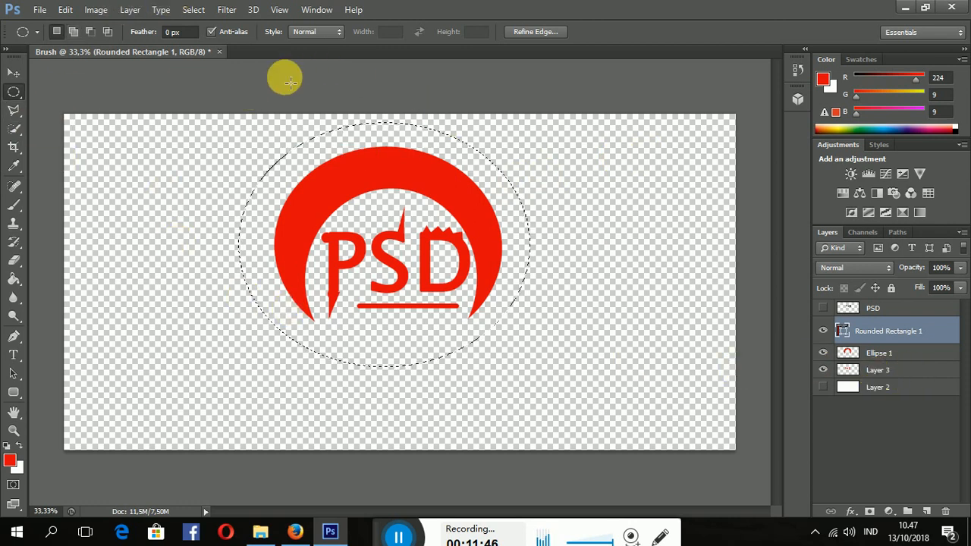
Open the portrait image CpZExVTUsAAkrCV.jpg from the Pictures folder
key("ctrl+o")
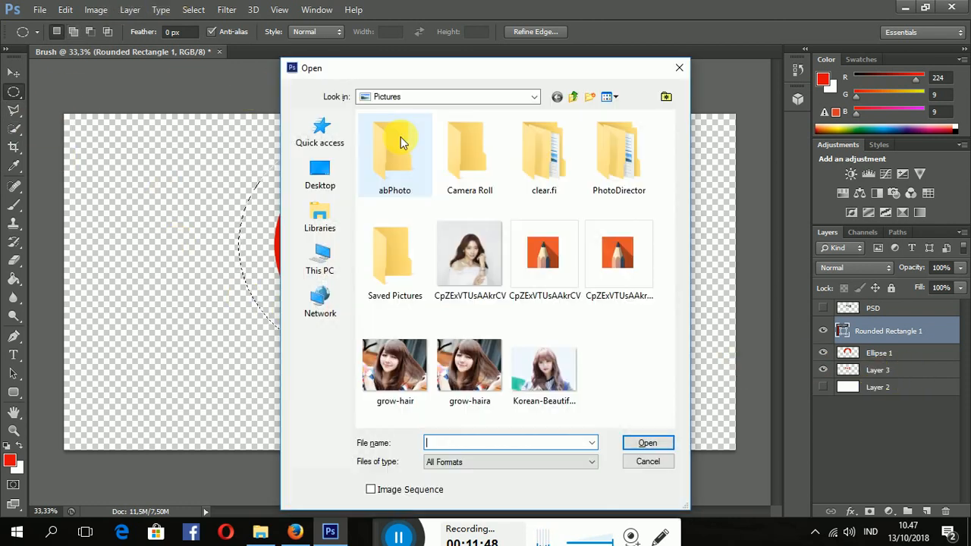
left_click(463, 255)
double_click(463, 254)
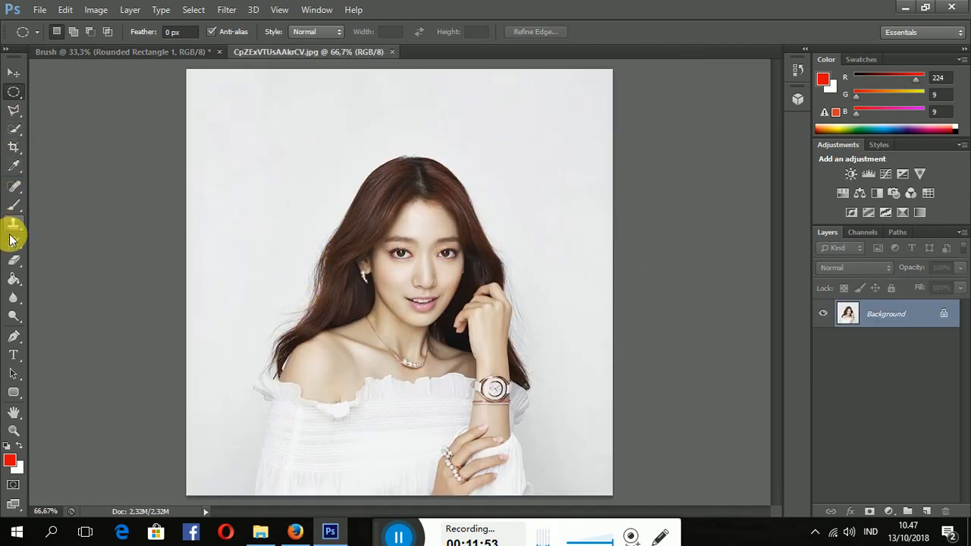
Choose the 966 px logo brush, shrink it to 150 px and stamp it once in red near the photo's lower-left corner
left_click(13, 206)
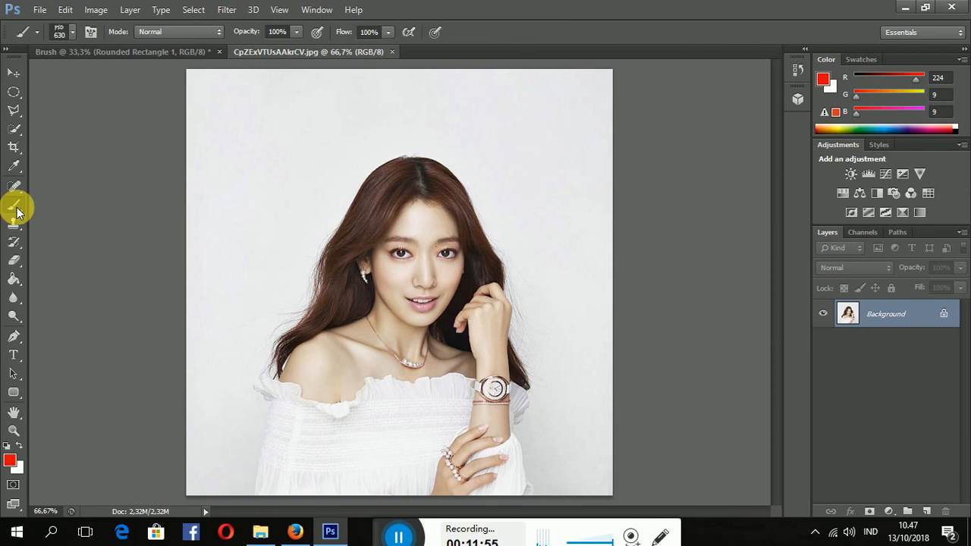
left_click(70, 25)
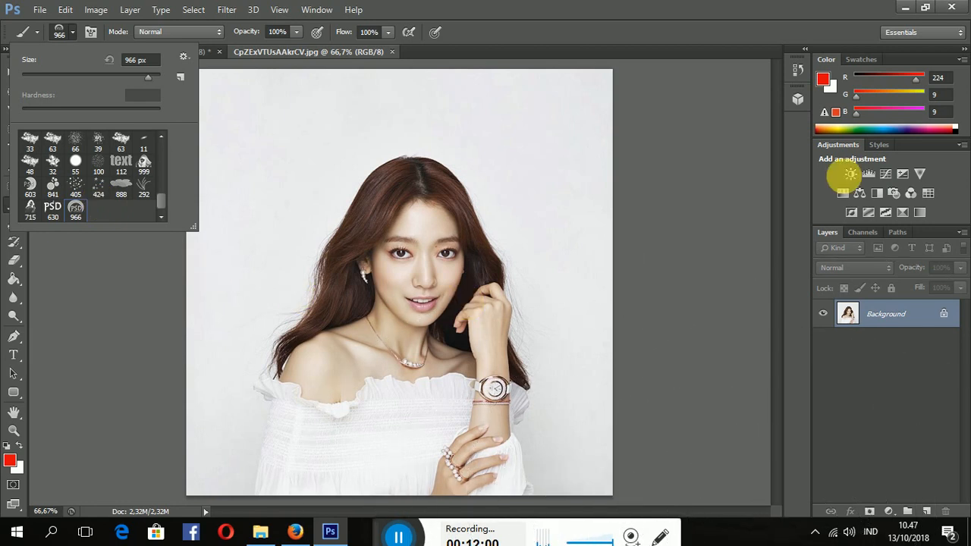
left_click(766, 190)
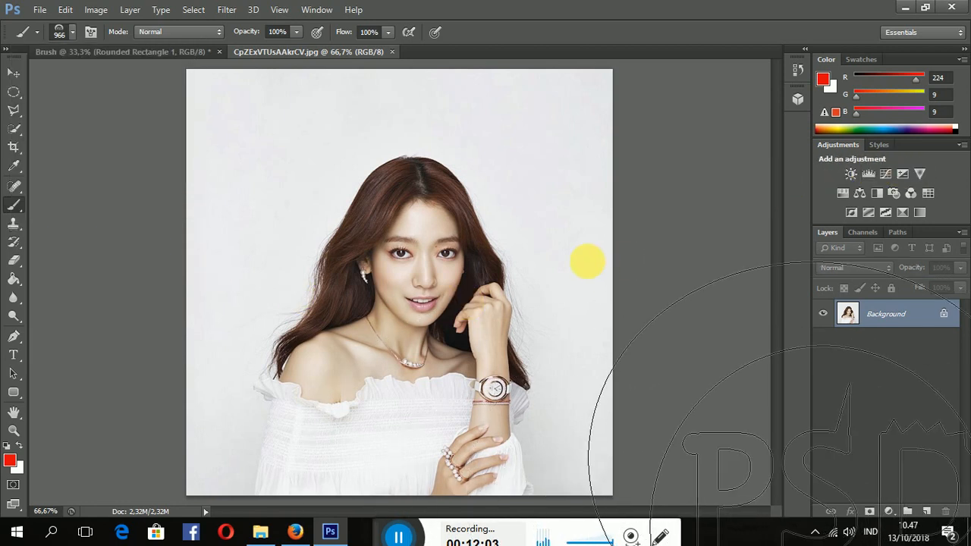
key("bracketleft")
key("bracketleft")
key("bracketleft")
key("bracketleft")
key("bracketleft")
key("bracketleft")
key("bracketleft")
key("bracketleft")
key("bracketleft")
key("bracketleft")
key("bracketleft")
left_click(255, 423)
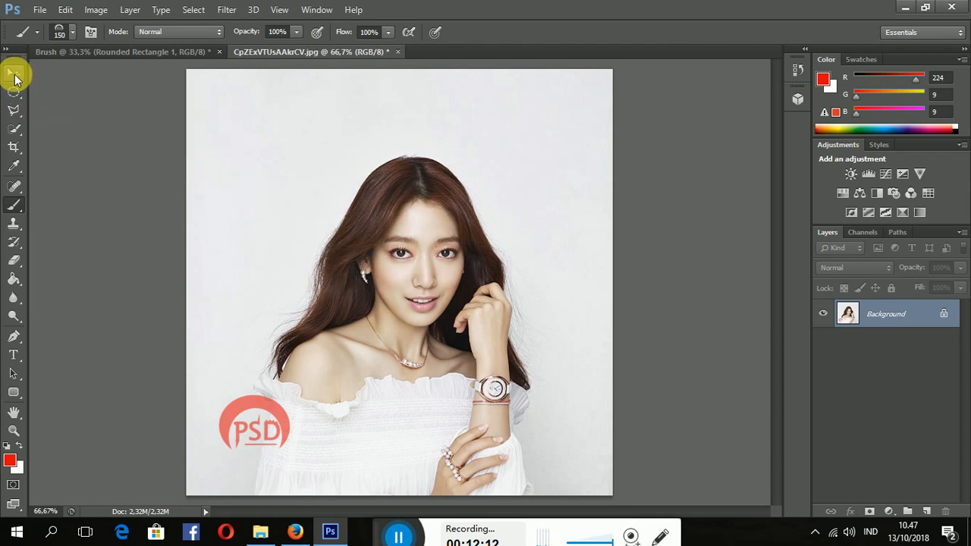
In the Brush document, delete the Rounded Rectangle 1 layer and clear the red artwork from the Ellipse 1 and Layer 3 layers
left_click(156, 53)
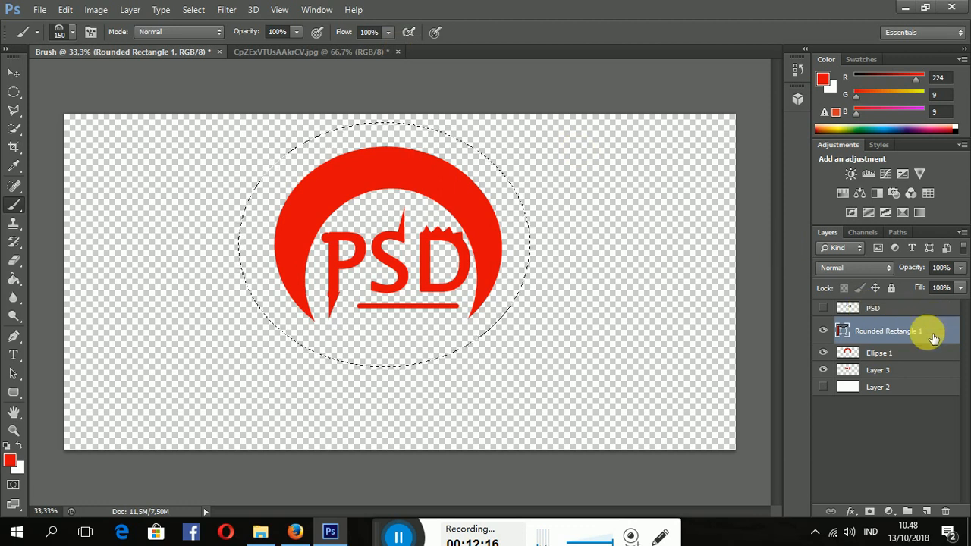
key("Delete")
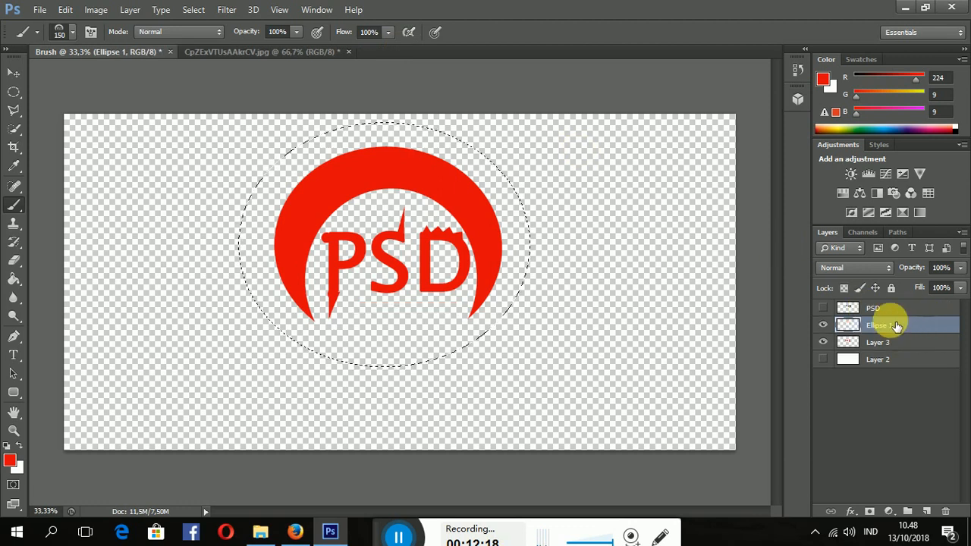
key("Delete")
left_click(872, 309)
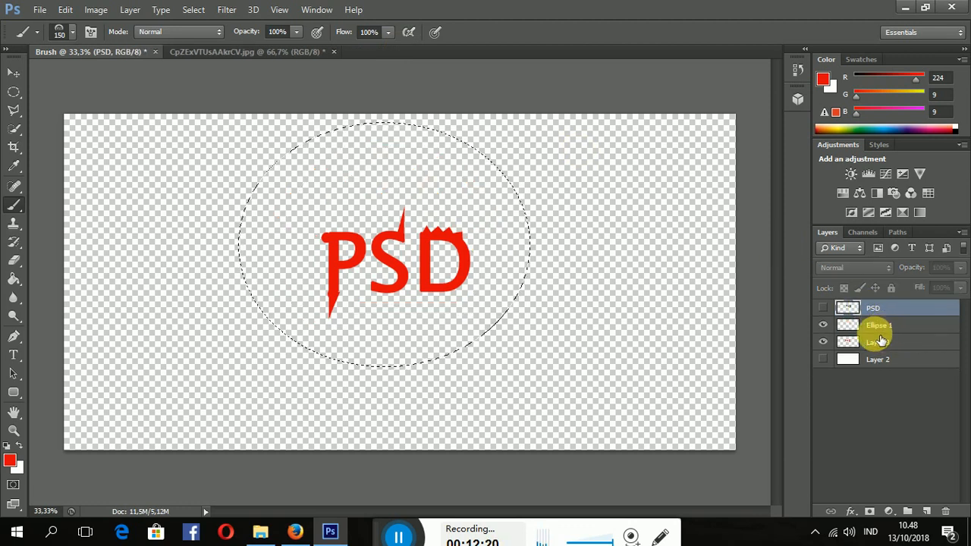
left_click(892, 343)
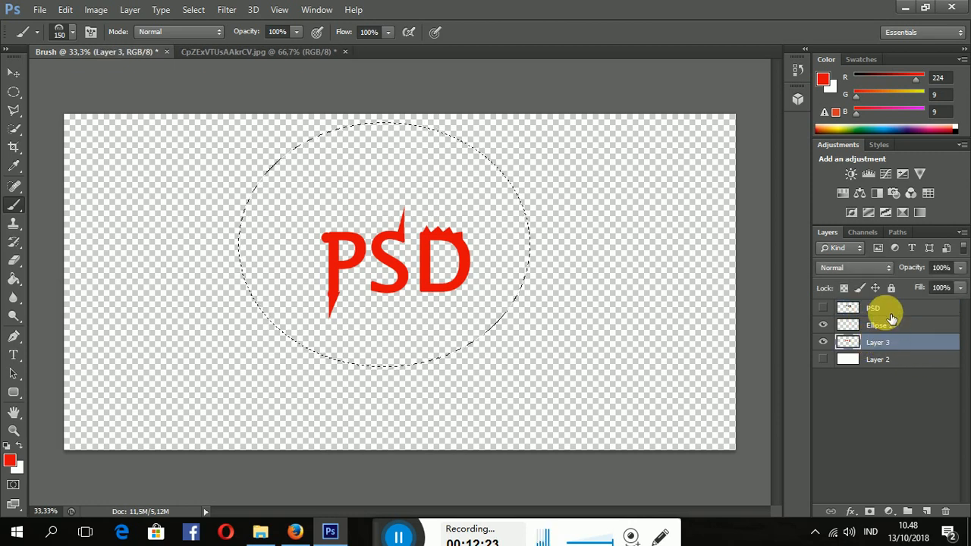
Remove the elliptical selection and delete the hidden PSD layer
left_click(878, 310)
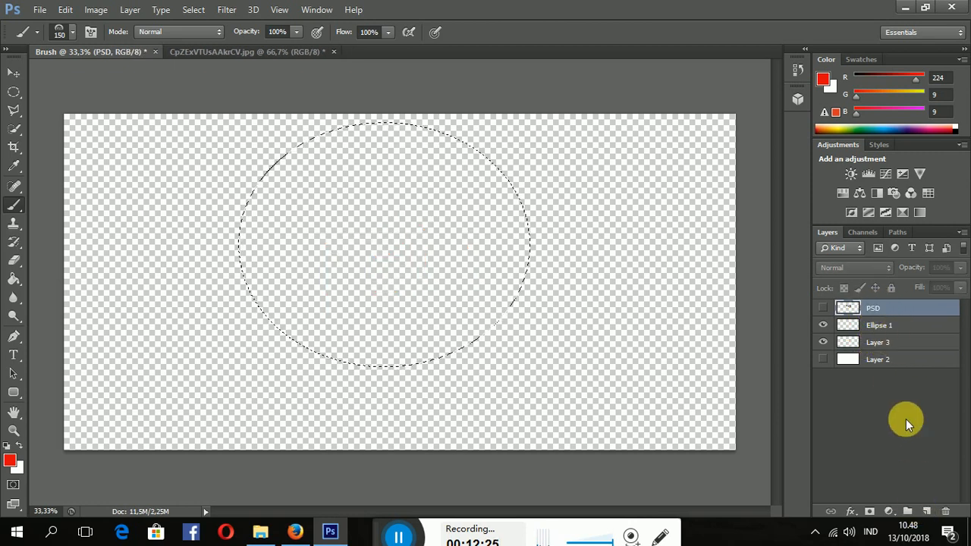
left_click(15, 92)
left_click(281, 202)
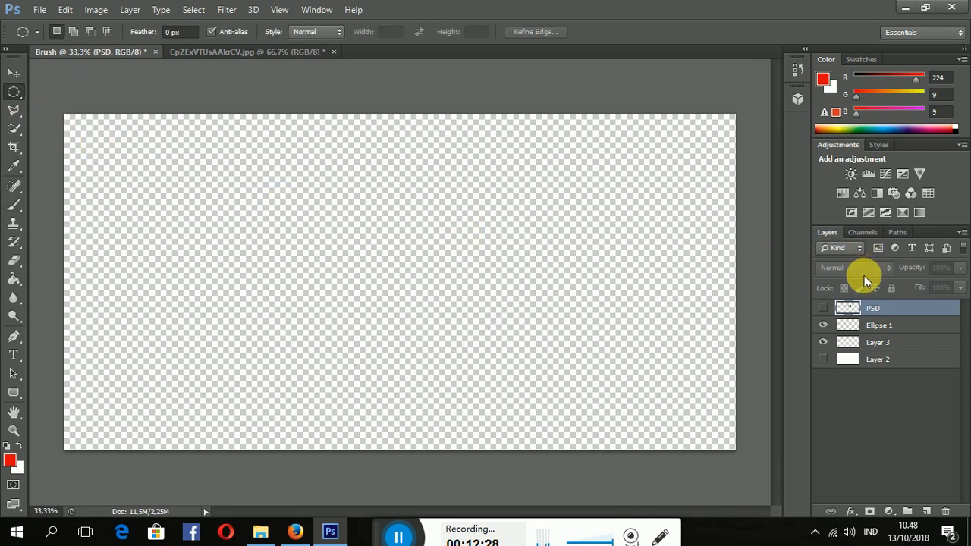
key("Delete")
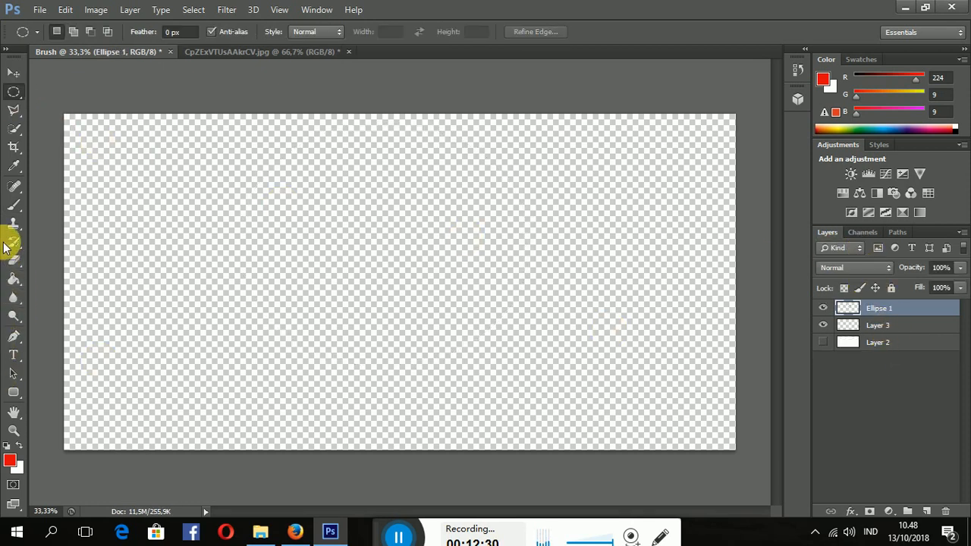
Outline a five-pointed star selection in the upper middle of the canvas with the Polygonal Lasso tool
left_click(14, 110)
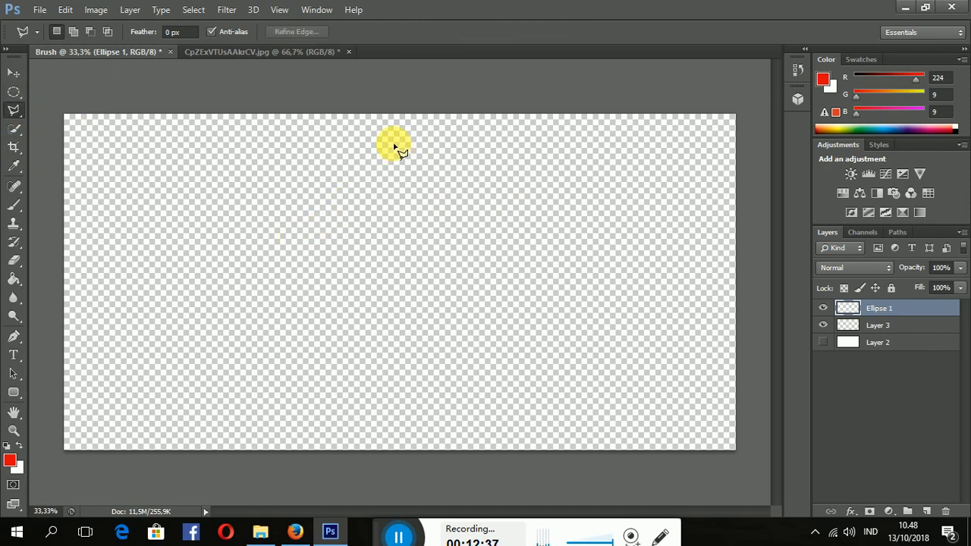
left_click(372, 188)
left_click(321, 189)
left_click(371, 212)
left_click(349, 253)
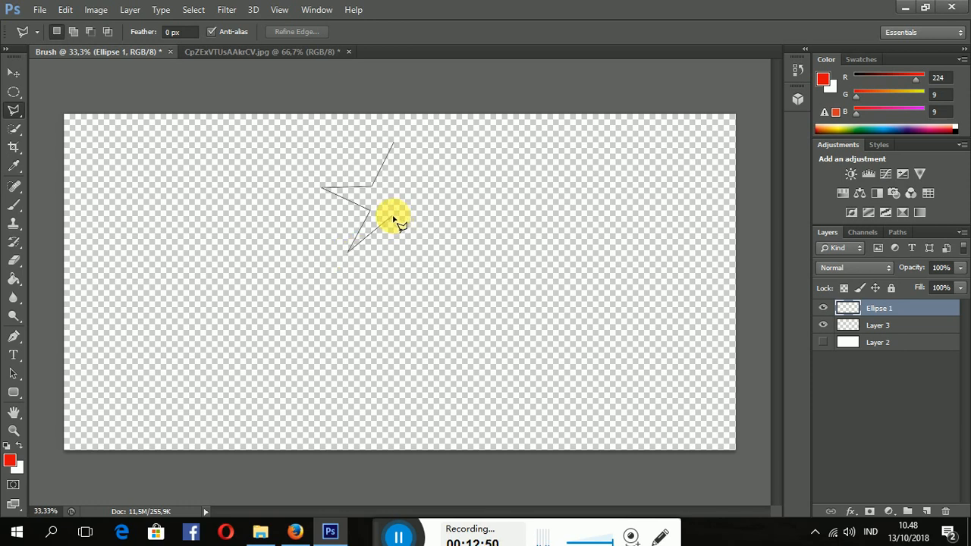
left_click(393, 217)
left_click(416, 248)
key("BackSpace")
left_click(445, 187)
left_click(393, 145)
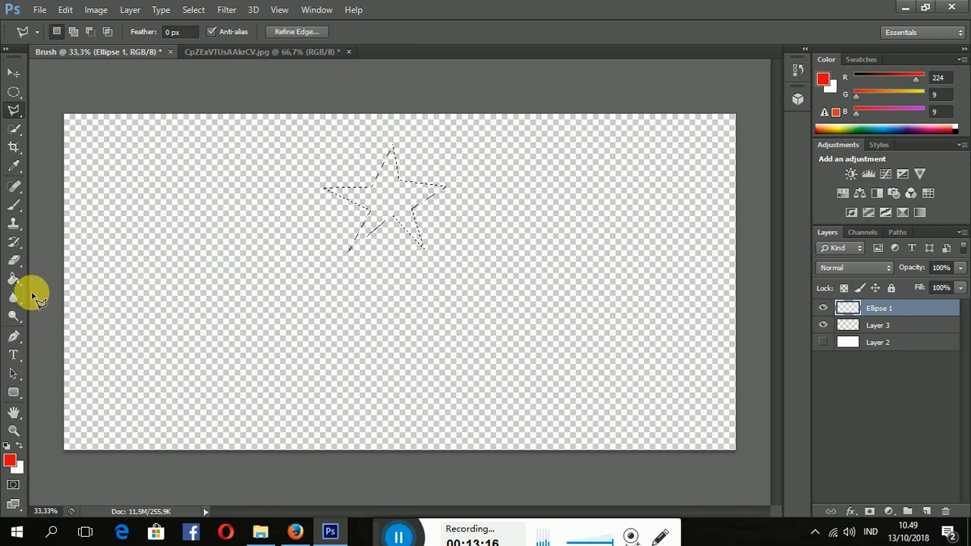
Fill the star selection with the red foreground colour and deselect it
left_click(13, 279)
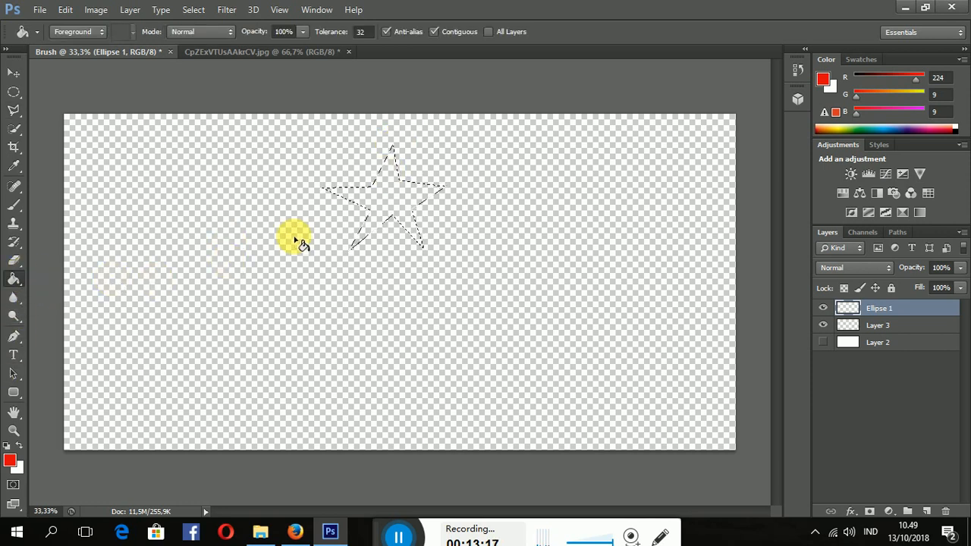
left_click(406, 211)
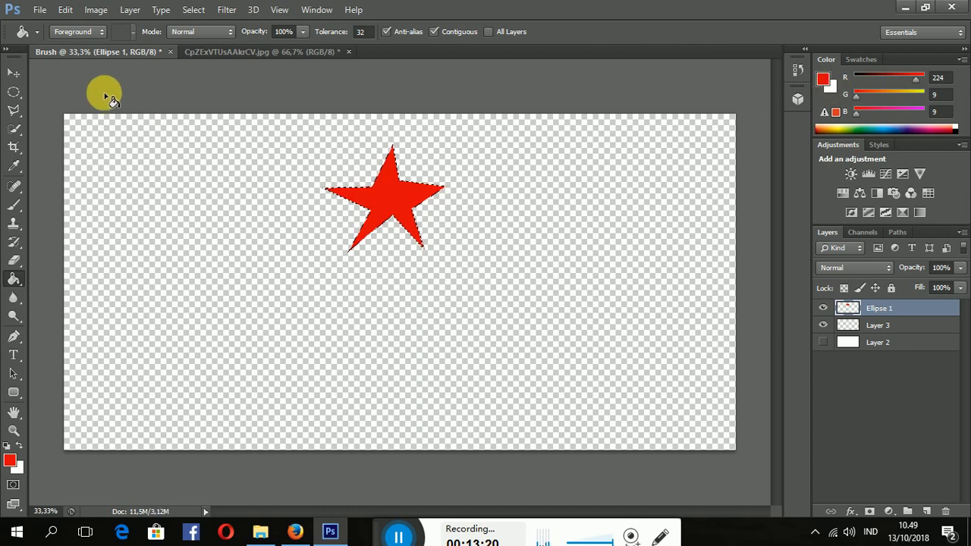
left_click(13, 92)
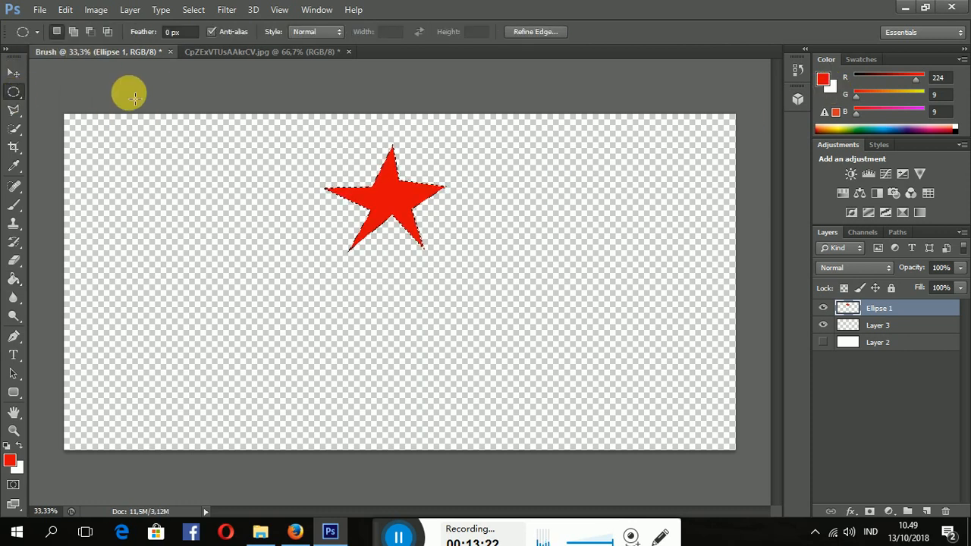
left_click(494, 191)
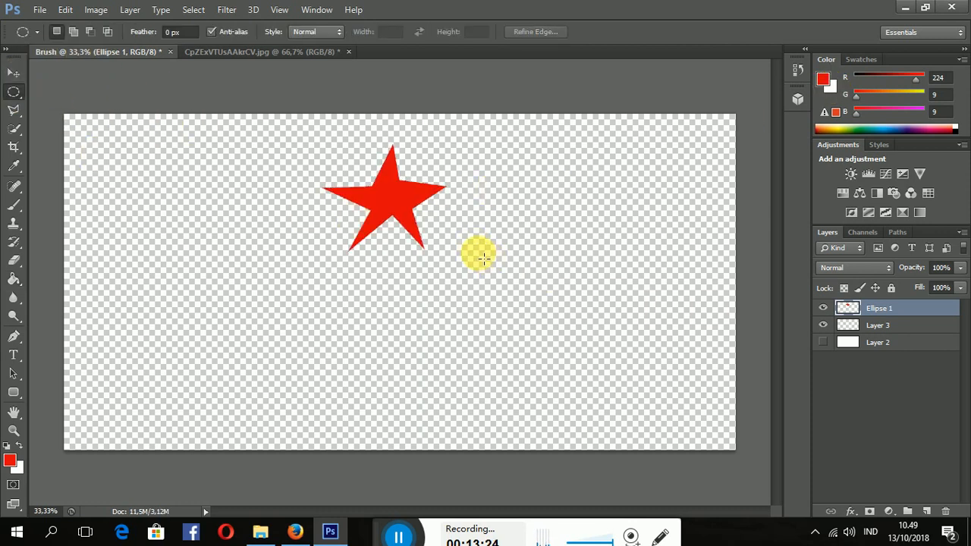
Scale the red star down to roughly a fifth of its size with Free Transform
key("ctrl+t")
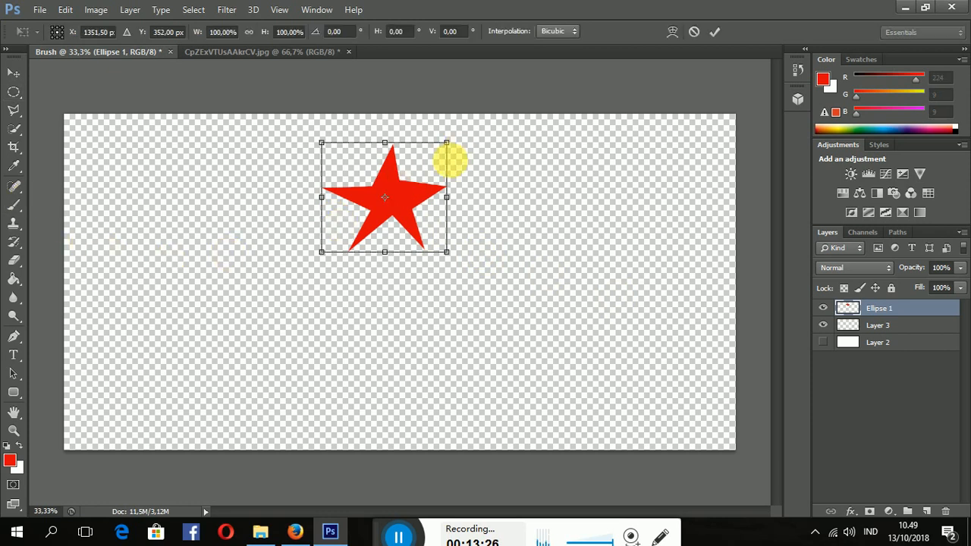
left_click_drag(453, 151, 355, 239)
mouse_move(356, 240)
left_mouse_down()
mouse_move(347, 232)
mouse_move(351, 241)
left_mouse_up()
key("Return")
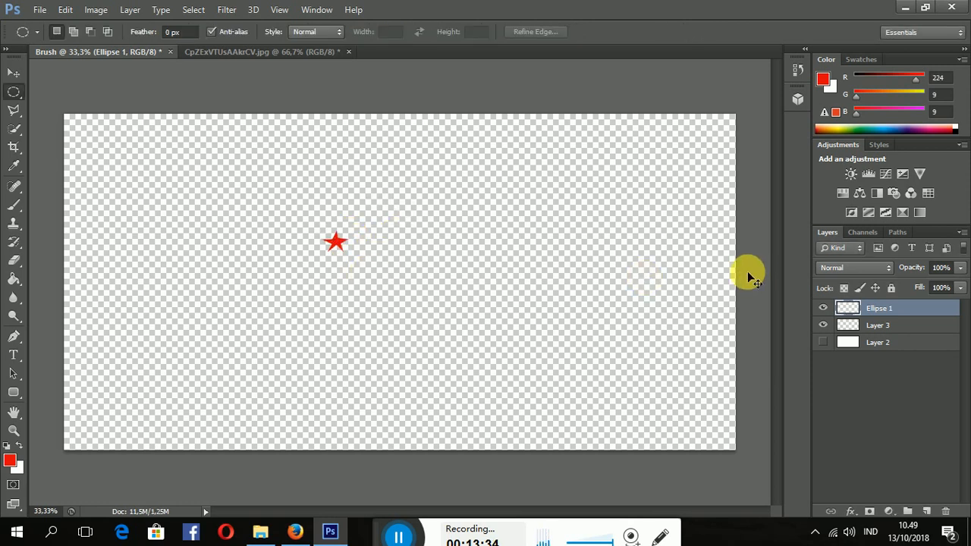
Duplicate the small star's layer three times
key("ctrl+j")
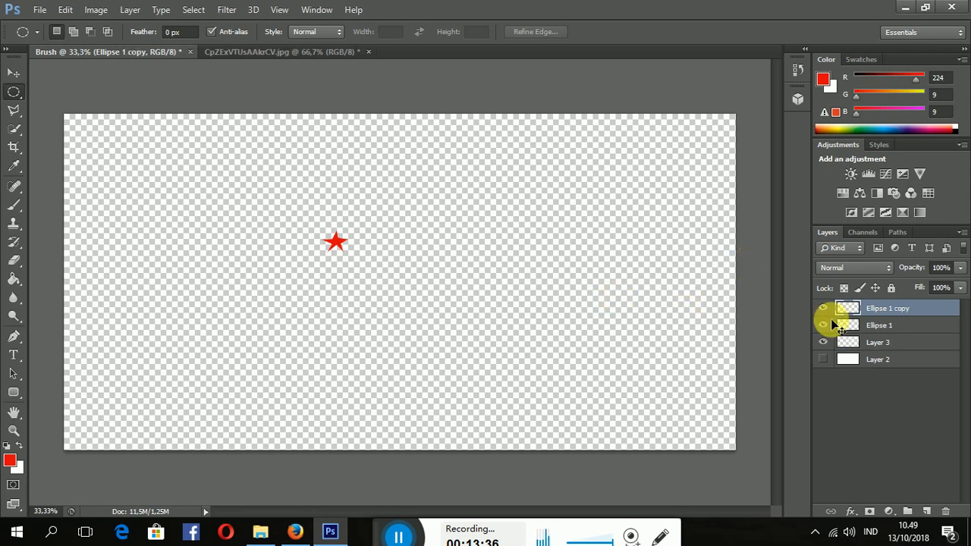
key("ctrl+j")
key("ctrl+j")
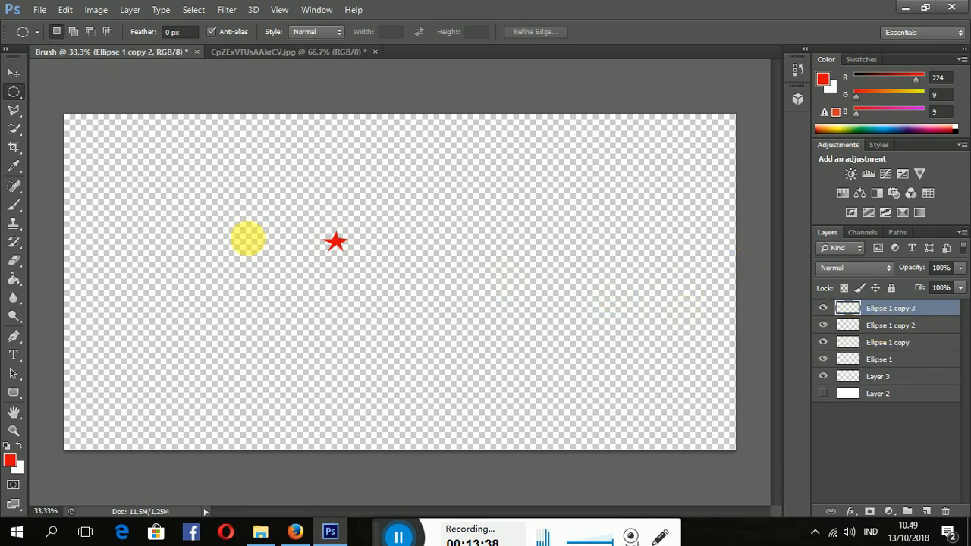
Move the star copies apart from the original and scale one of them down with Free Transform
left_click(7, 73)
left_click_drag(332, 241, 377, 219)
key("ctrl+t")
key("Return")
left_click_drag(335, 242, 359, 256)
Add further duplicates of the original star and scale them down to tiny stars within the cluster
left_click(889, 343)
key("alt+bracketleft")
key("ctrl+j")
key("ctrl+t")
key("Return")
Spread out the cluster by moving the topmost large star higher and the medium star on Ellipse 1 copy 3 farther right
left_click(880, 343)
left_click(891, 324)
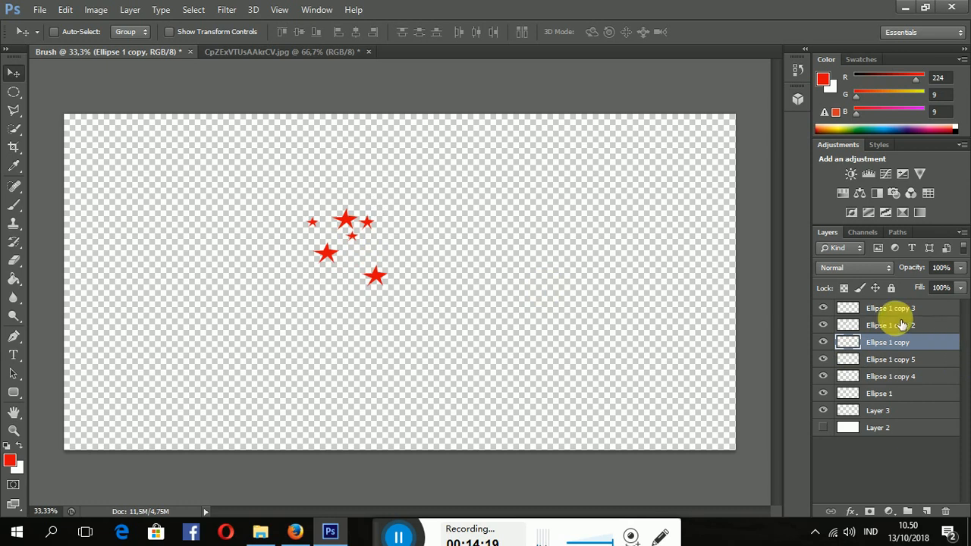
left_click_drag(345, 205, 342, 188)
left_click(948, 308)
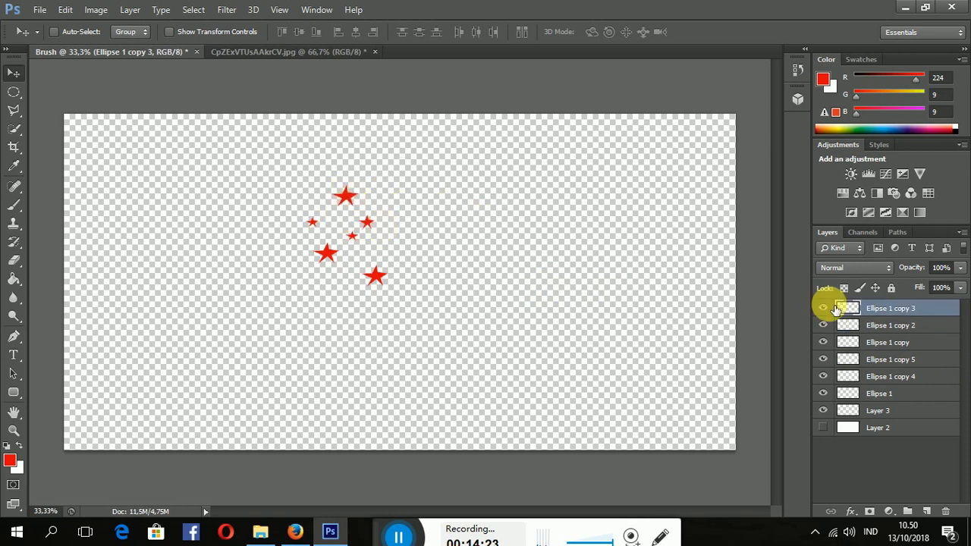
left_click_drag(362, 231, 383, 235)
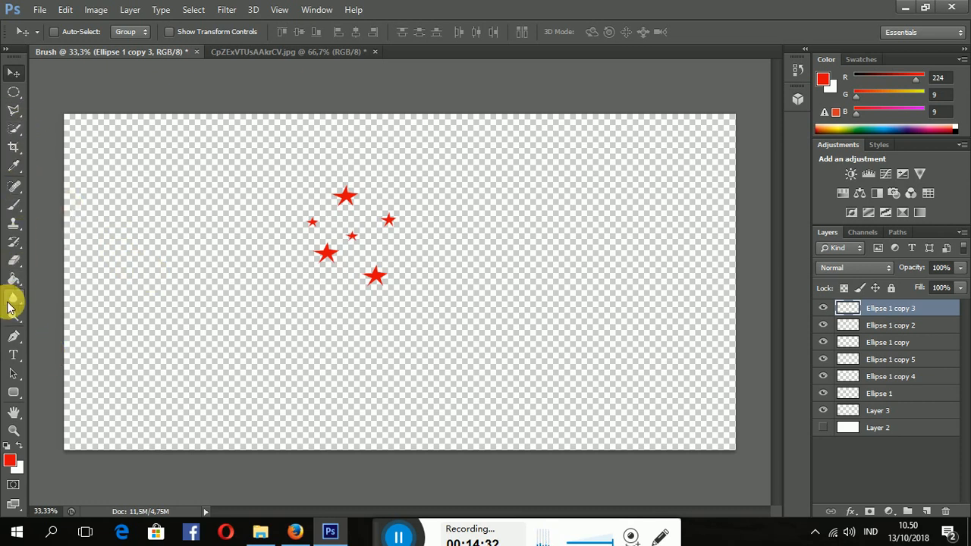
Draw a large closed cloud outline in red below and right of the stars with the Pencil Tool at 6 px
left_click(15, 205)
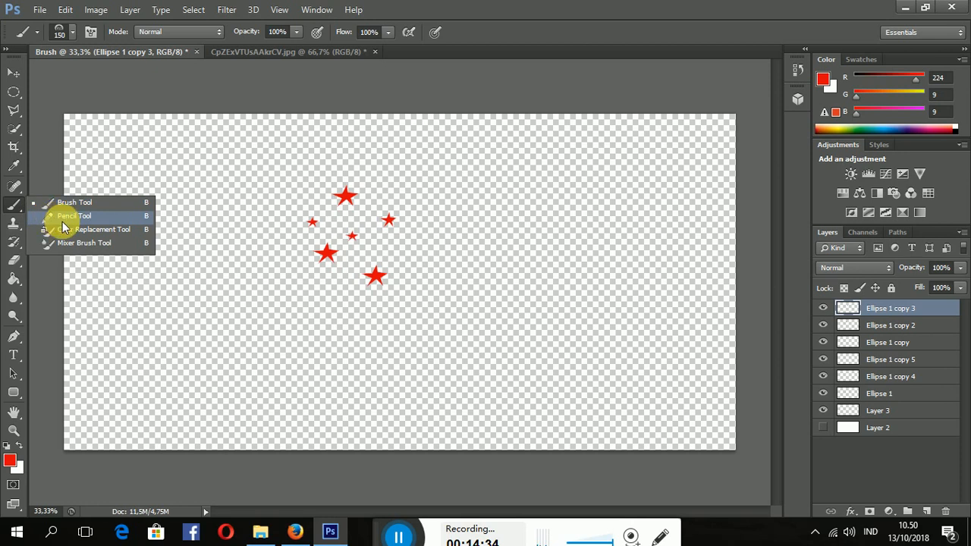
left_click(68, 217)
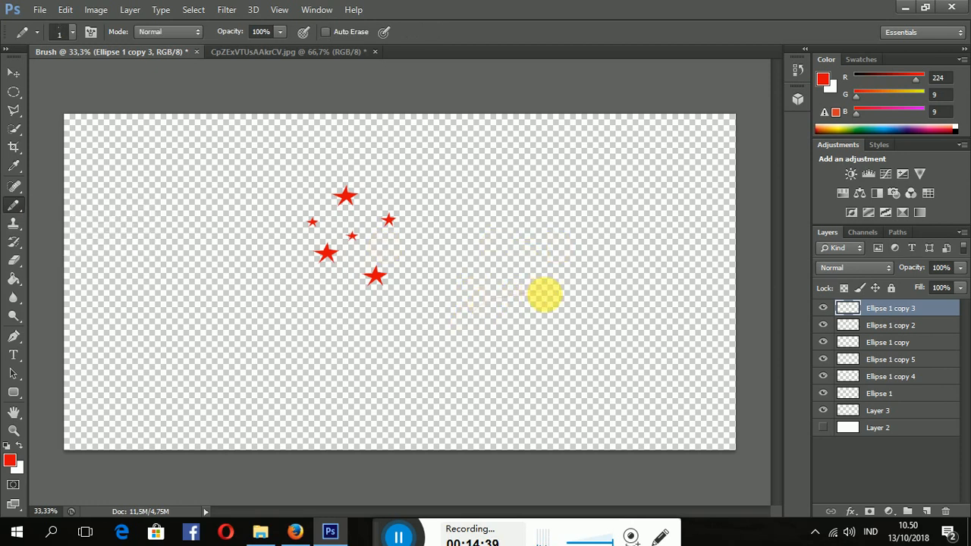
left_click(72, 32)
mouse_move(25, 73)
left_mouse_down()
mouse_move(60, 71)
mouse_move(26, 77)
left_mouse_up()
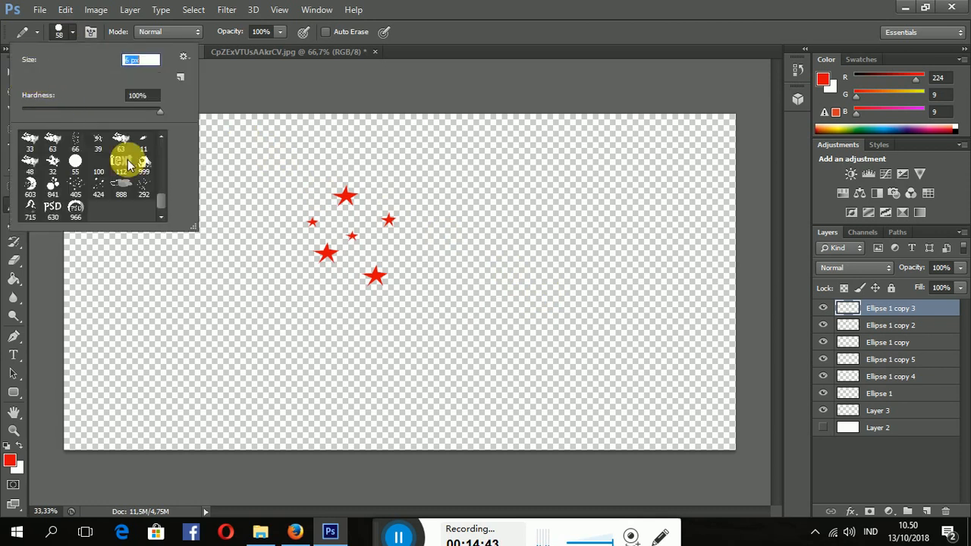
left_click(452, 323)
mouse_move(447, 315)
left_mouse_down()
mouse_move(525, 308)
mouse_move(540, 323)
mouse_move(600, 298)
left_mouse_up()
left_click_drag(625, 334, 677, 357)
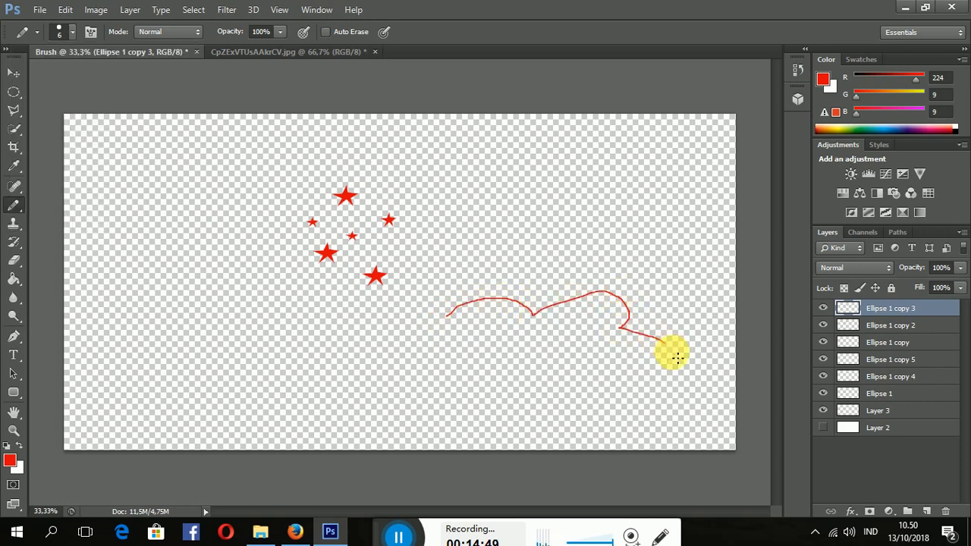
mouse_move(652, 392)
left_mouse_down()
mouse_move(618, 409)
mouse_move(540, 381)
mouse_move(473, 392)
mouse_move(427, 364)
mouse_move(424, 341)
mouse_move(444, 334)
mouse_move(444, 322)
mouse_move(518, 294)
left_mouse_up()
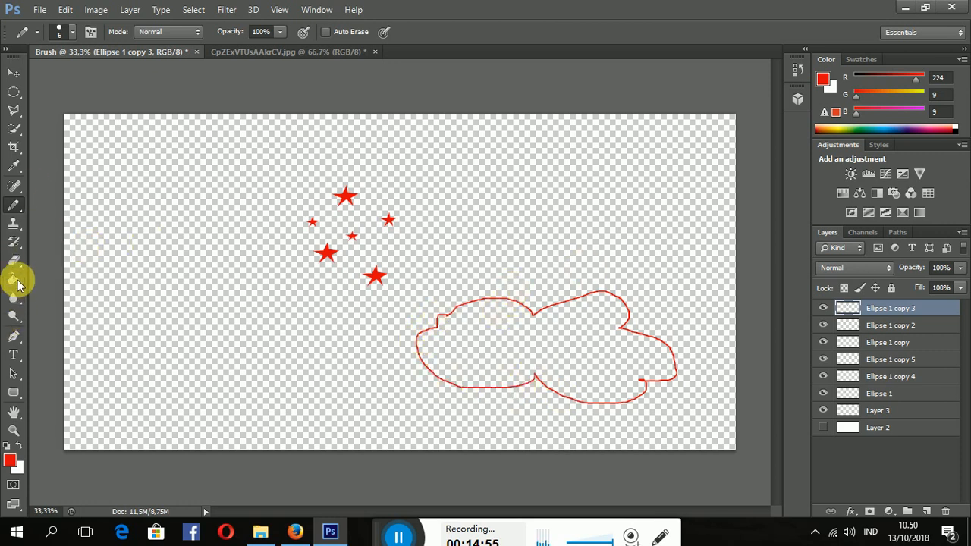
Fill the inside of the cloud outline with dark blue, RGB 0, 96, 128
left_click(14, 278)
left_click(892, 116)
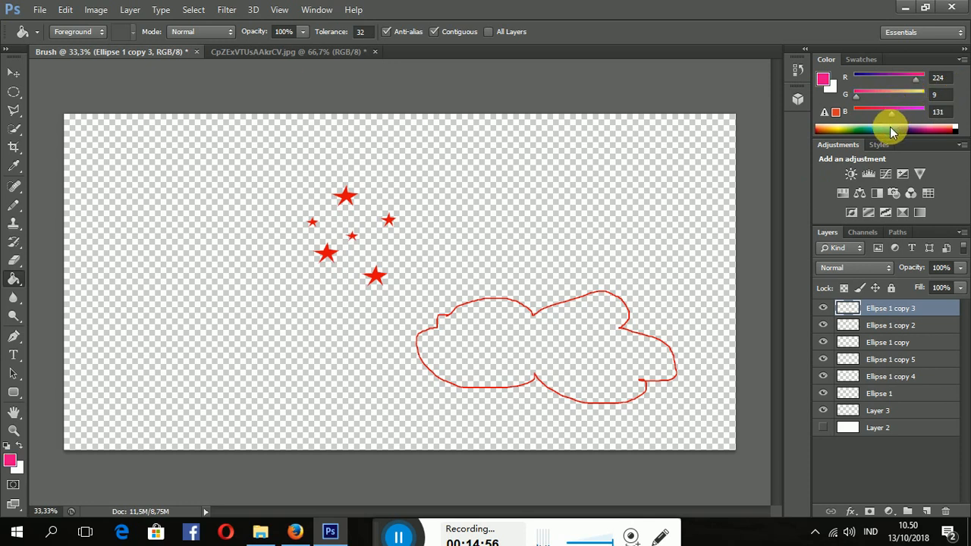
left_click(890, 130)
left_click(589, 333)
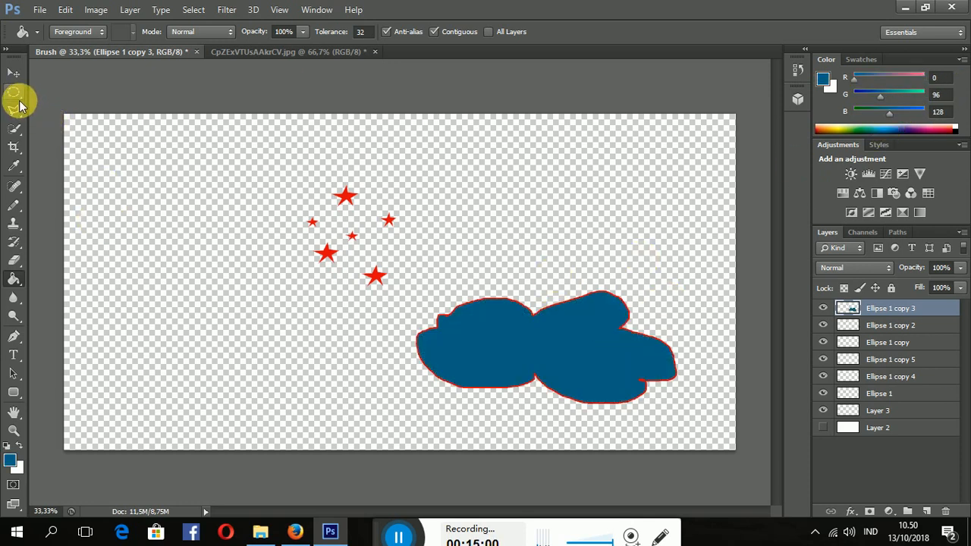
Pencil a smaller closed cloud above the large one and fill it with the same dark blue
left_click(15, 201)
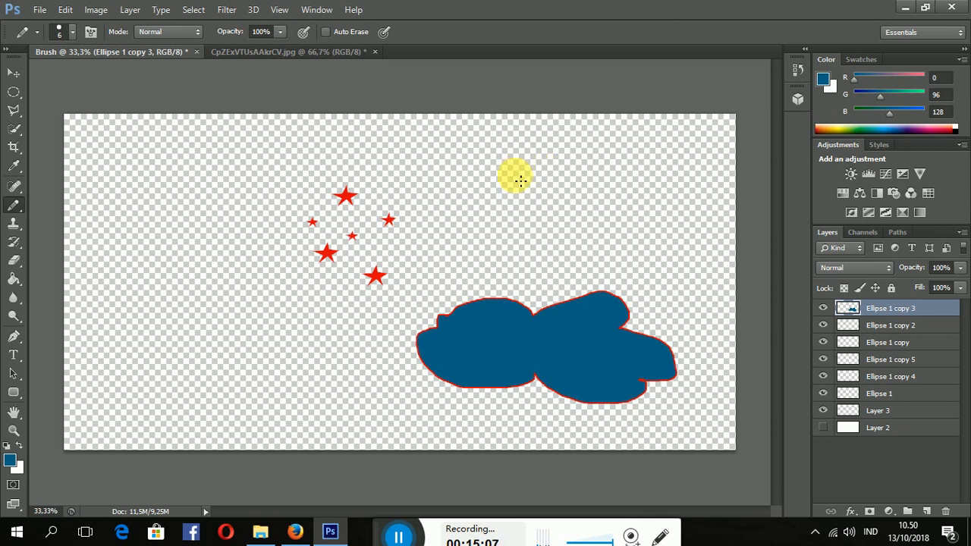
mouse_move(503, 168)
left_mouse_down()
mouse_move(567, 163)
mouse_move(581, 144)
mouse_move(623, 154)
left_mouse_up()
mouse_move(658, 191)
left_mouse_down()
mouse_move(629, 183)
mouse_move(625, 198)
mouse_move(576, 185)
mouse_move(528, 206)
mouse_move(507, 176)
left_mouse_up()
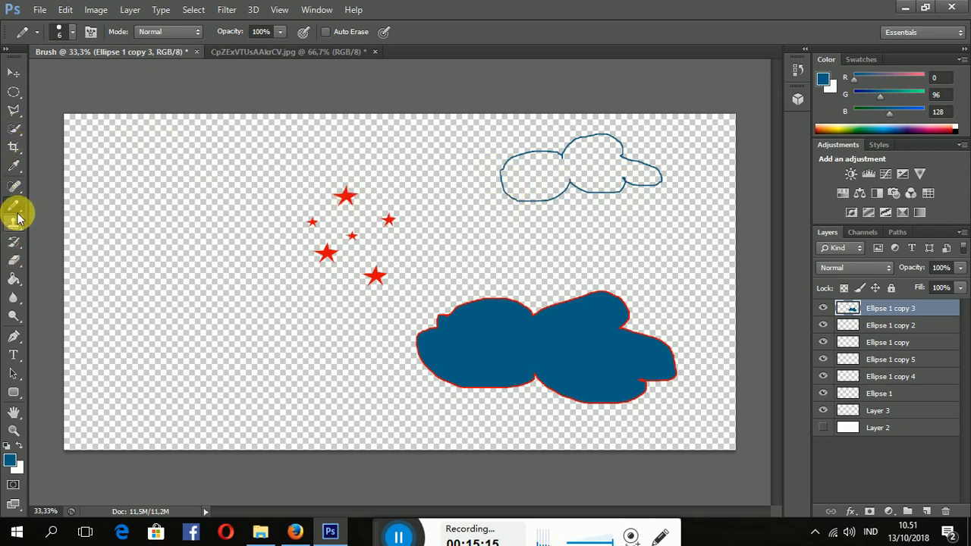
left_click(14, 278)
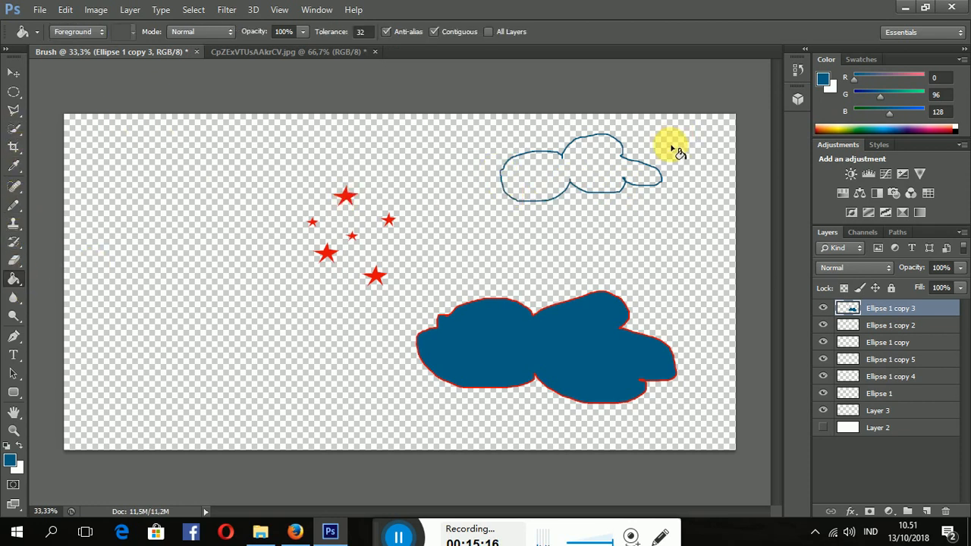
left_click(589, 159)
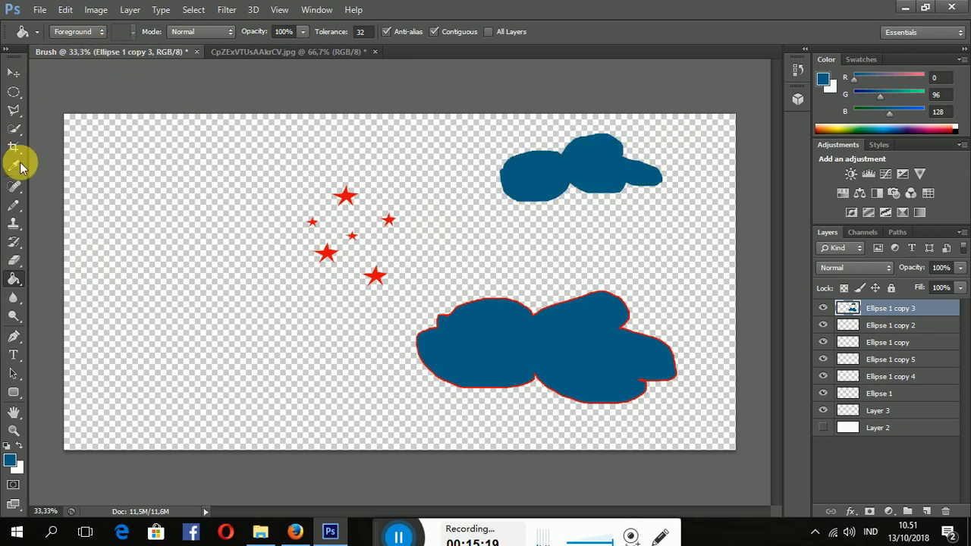
Draw a small tuft of grass blades in the lower-left area of the canvas with a 9 px pencil
left_click(13, 205)
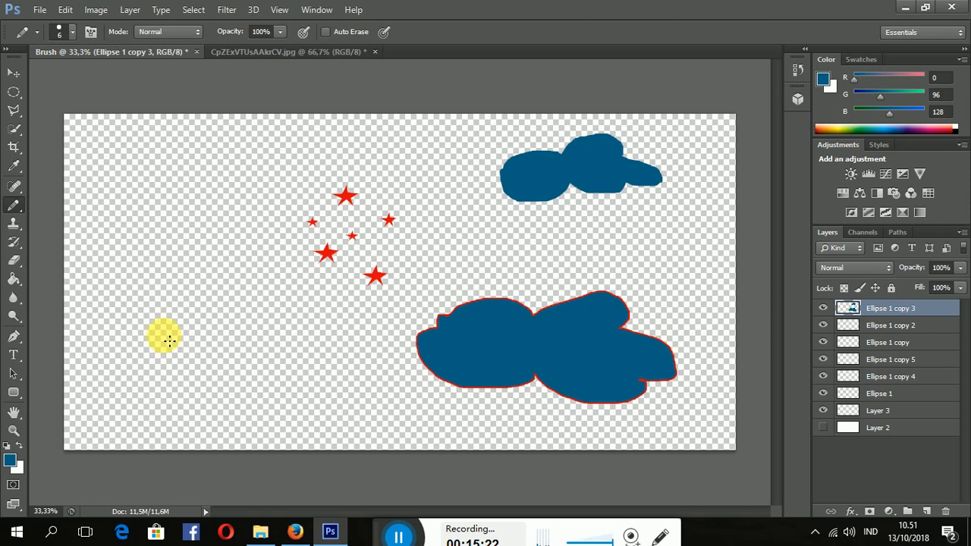
key("ctrl+z")
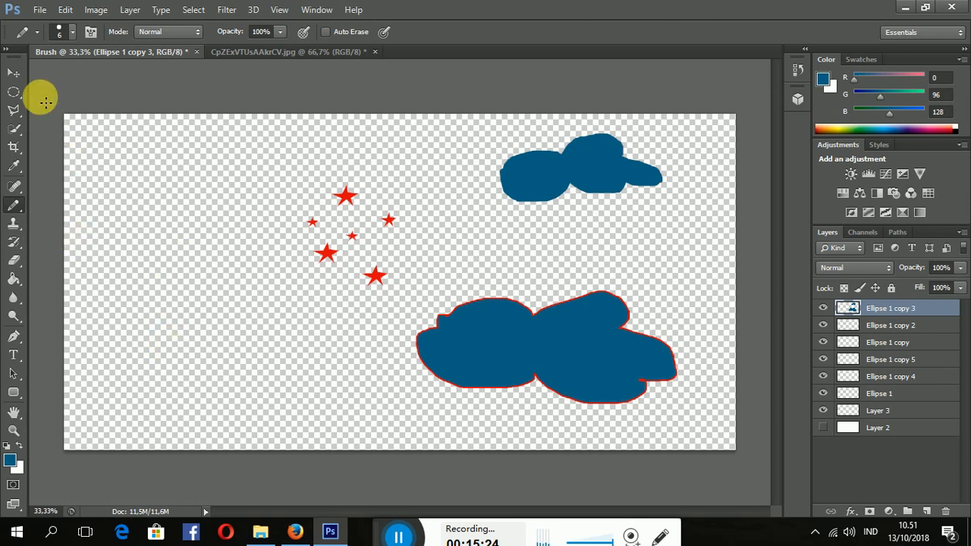
left_click(72, 32)
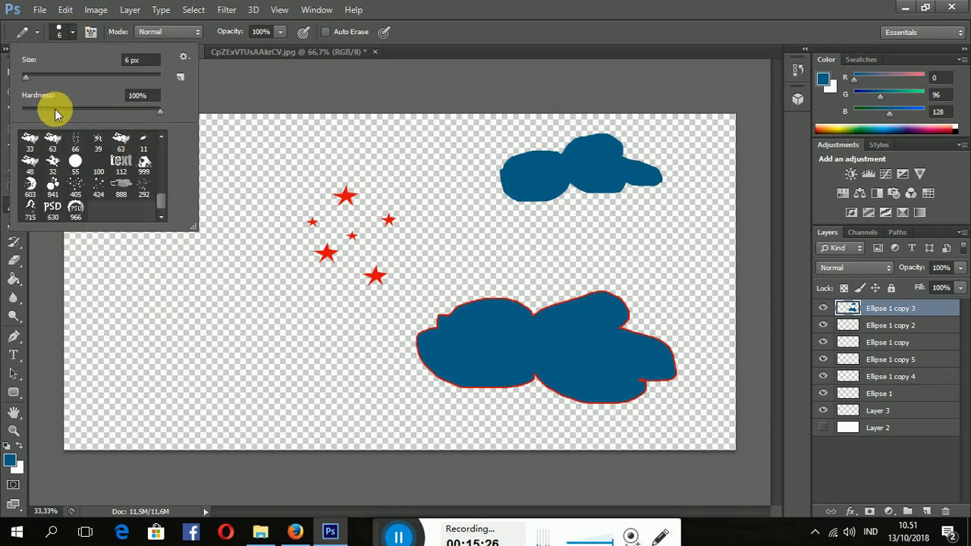
mouse_move(30, 78)
left_mouse_down()
mouse_move(44, 76)
mouse_move(28, 75)
left_mouse_up()
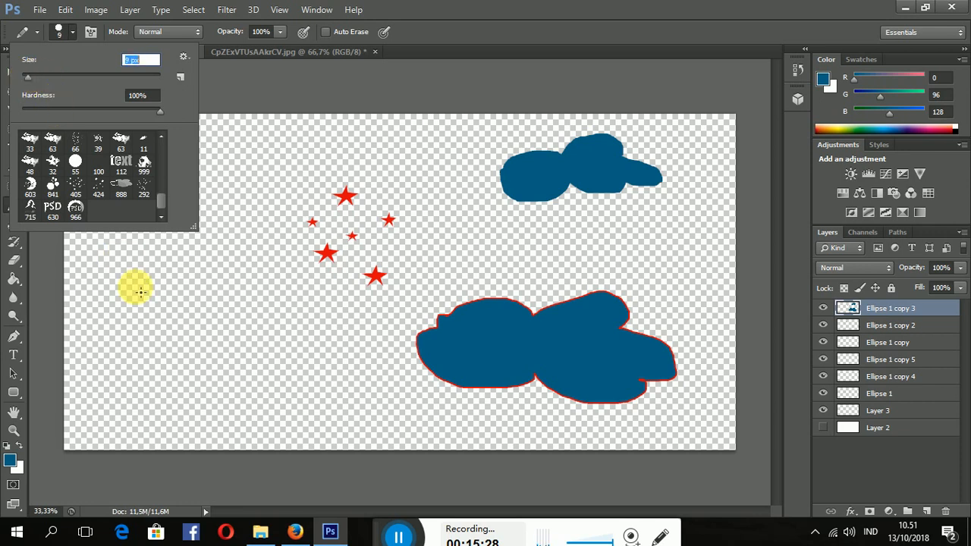
left_click(169, 350)
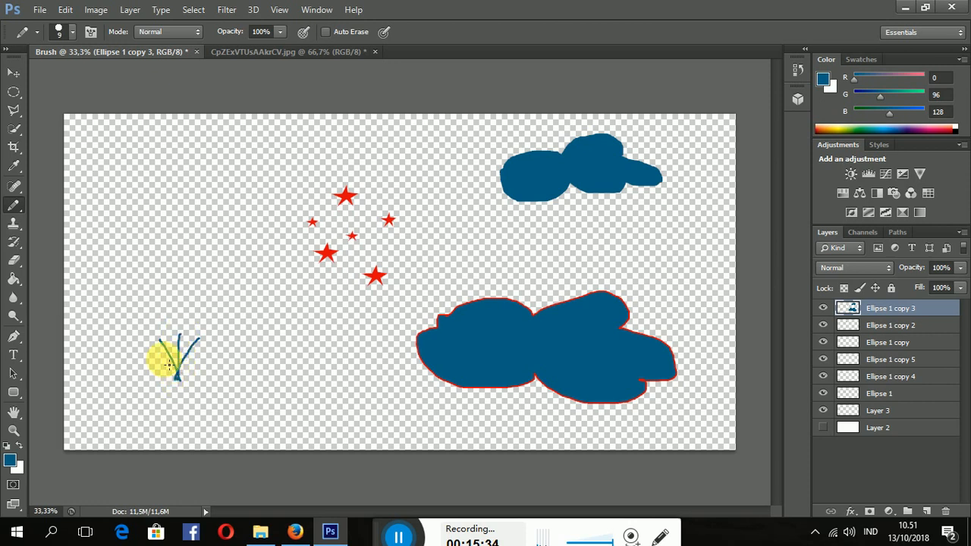
left_click_drag(154, 356, 180, 372)
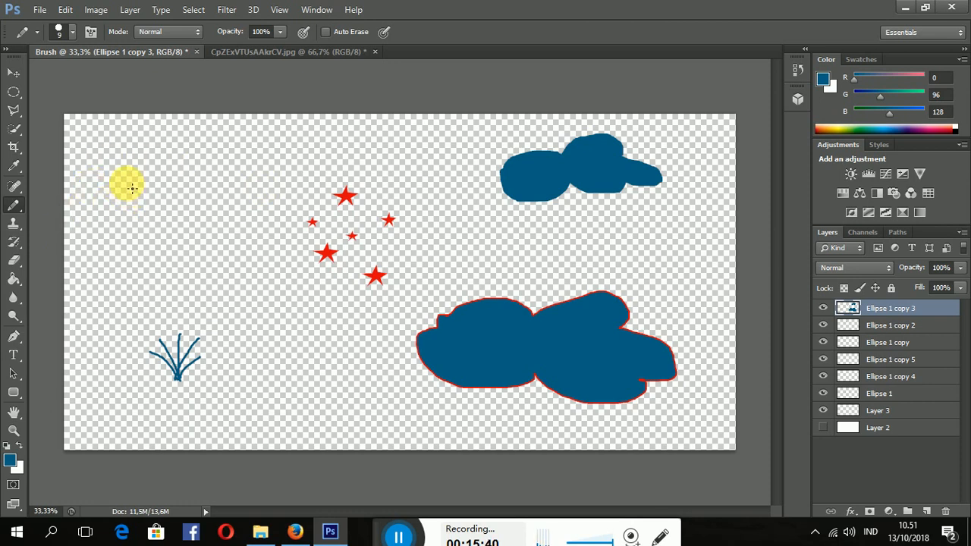
Pencil a tree outline with a flared trunk and a scalloped crown in the canvas's upper-left area
left_click_drag(127, 182, 120, 256)
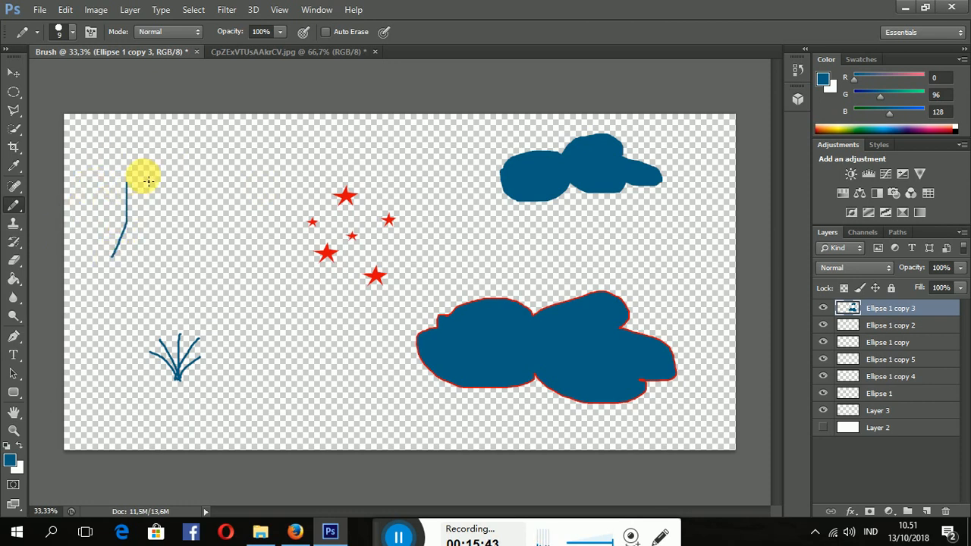
left_click_drag(141, 183, 144, 209)
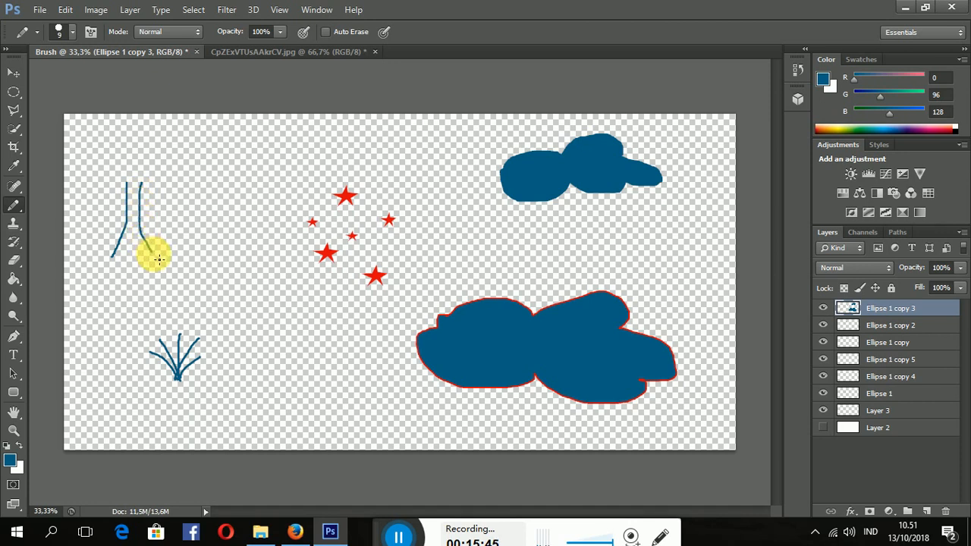
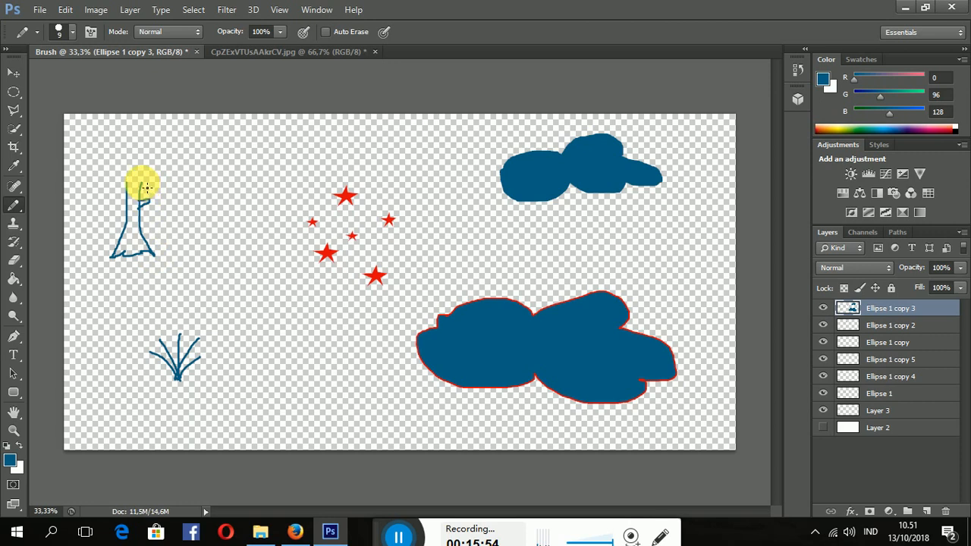
left_click_drag(110, 197, 74, 161)
left_click_drag(115, 137, 167, 127)
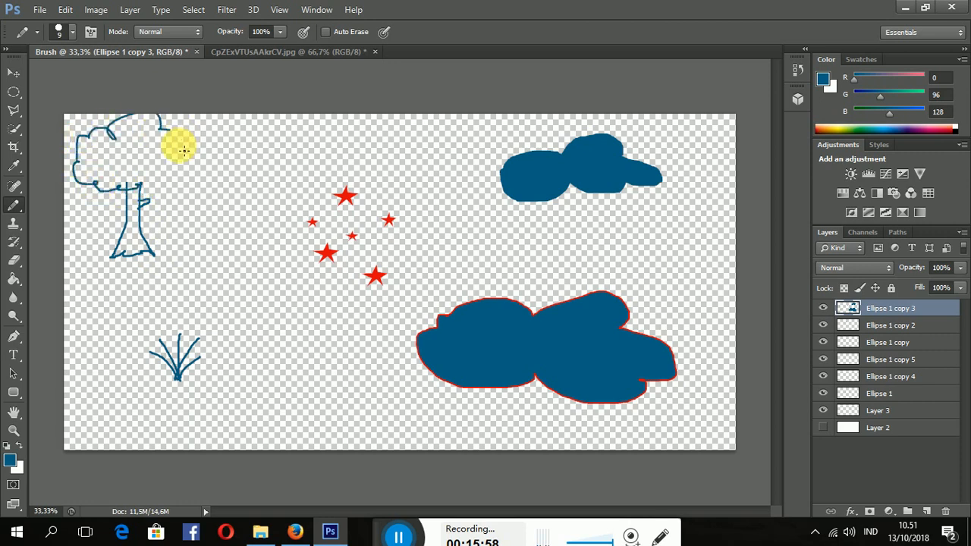
left_click_drag(197, 184, 156, 194)
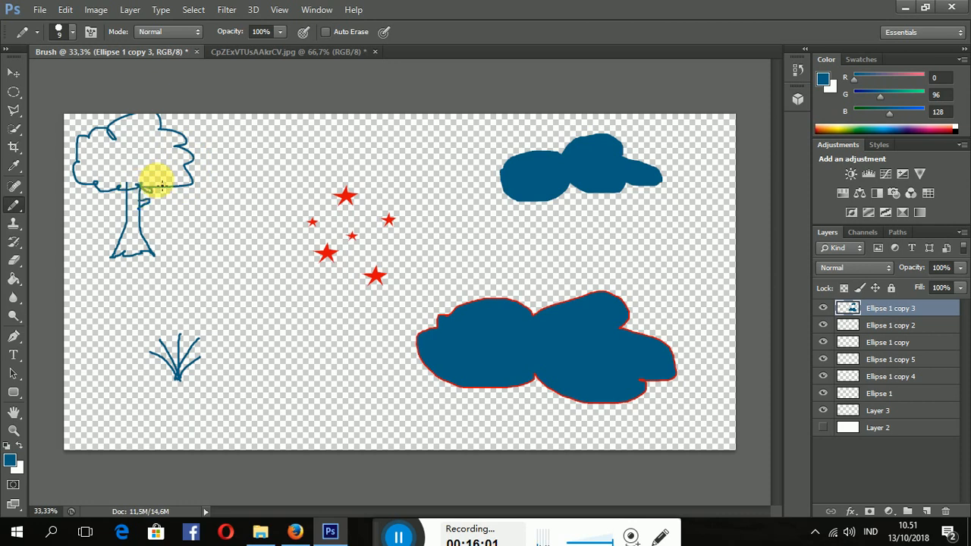
Fill the tree's crown and trunk with dark blue, undoing any fill that spills across the canvas
left_click(14, 278)
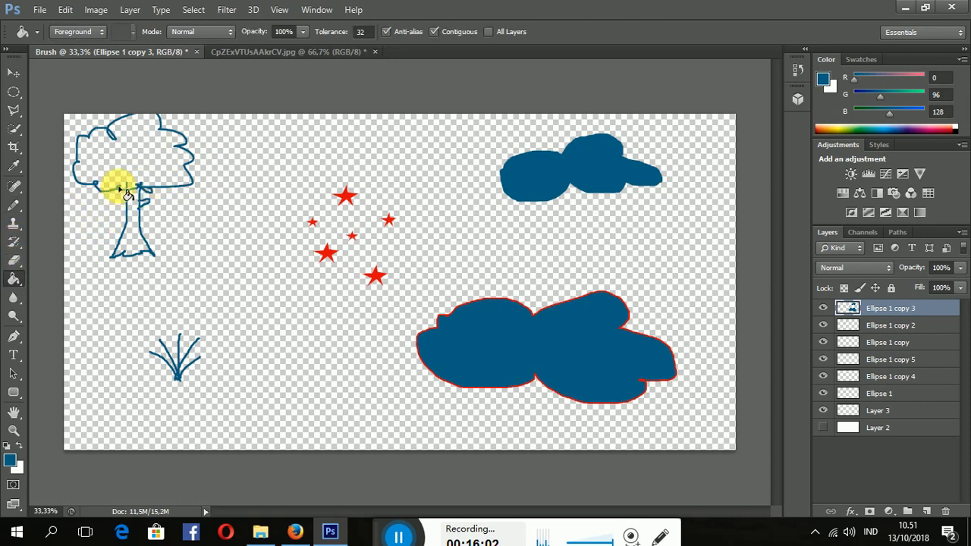
left_click(133, 156)
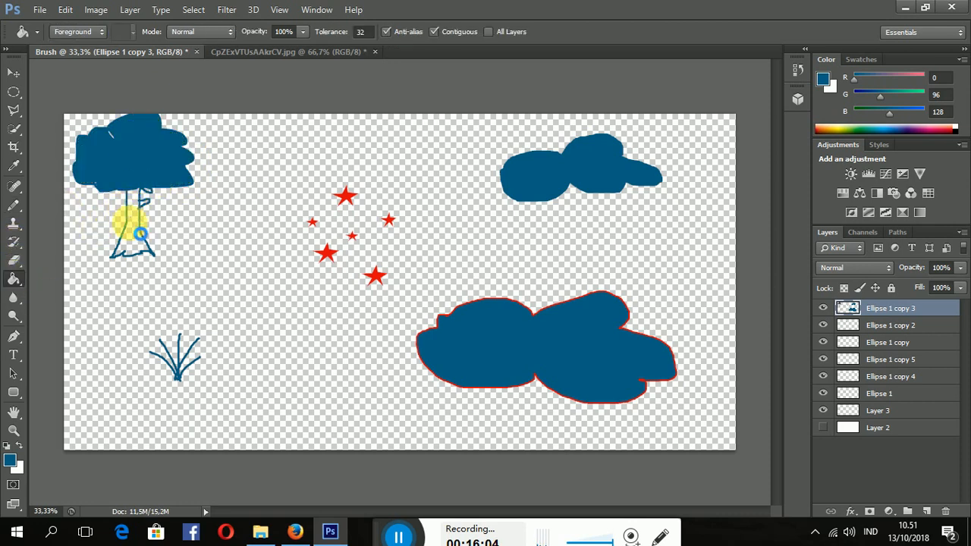
left_click(135, 243)
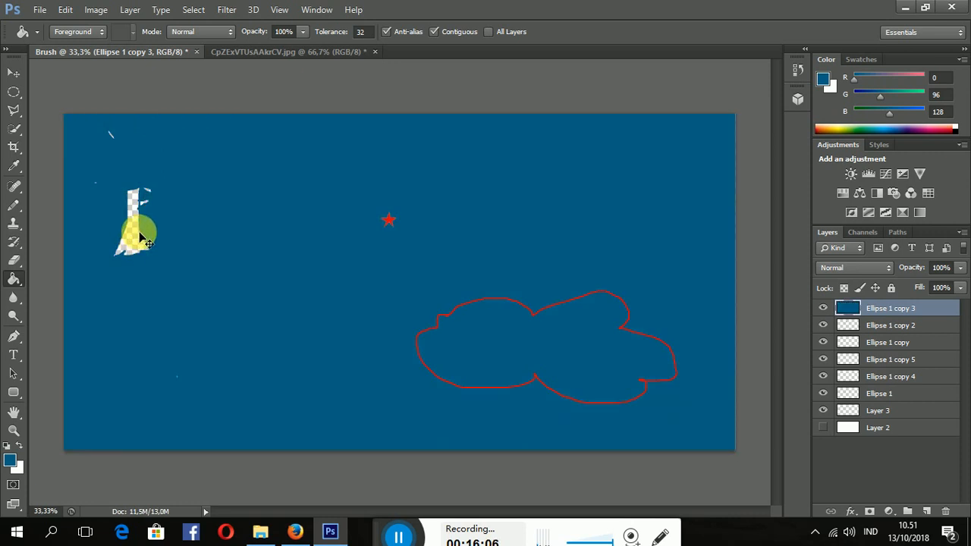
key("ctrl+z")
left_click(135, 239)
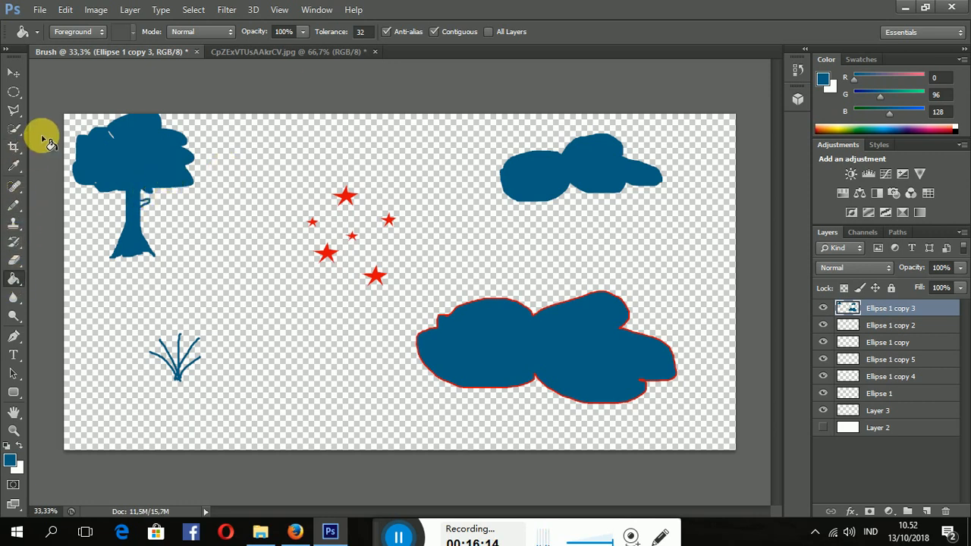
Enclose the large red-outlined cloud in an elliptical selection and define it as a brush preset named "awan 1"
left_click(13, 94)
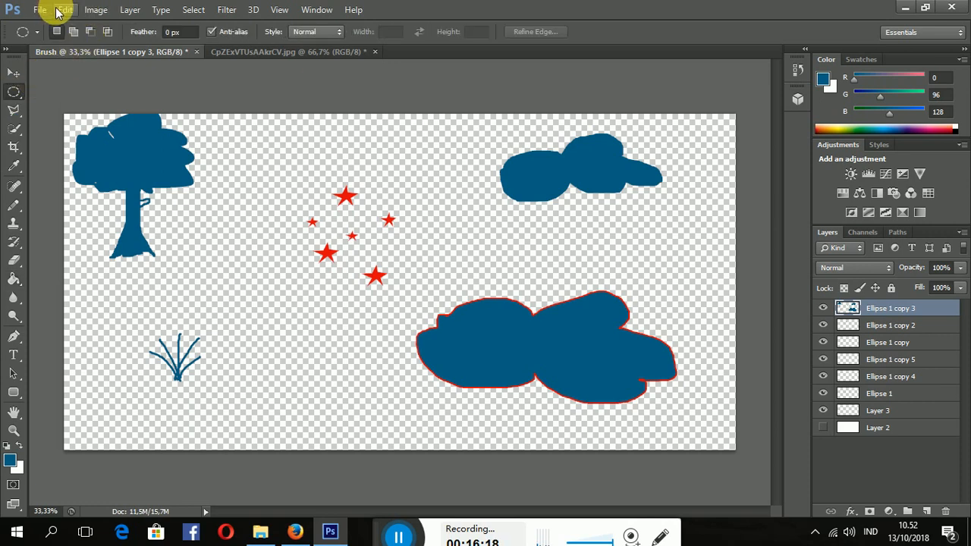
left_click_drag(475, 123, 678, 229)
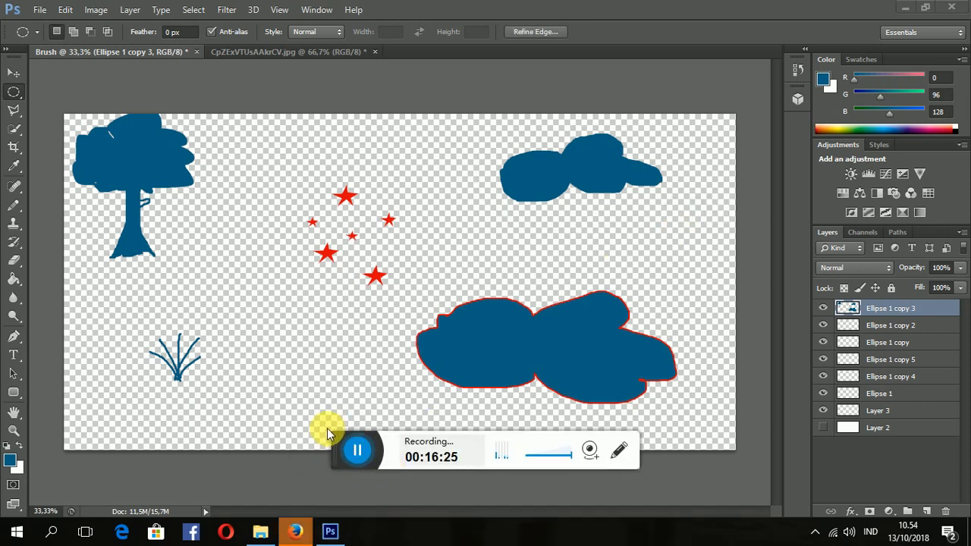
left_click_drag(345, 443, 423, 530)
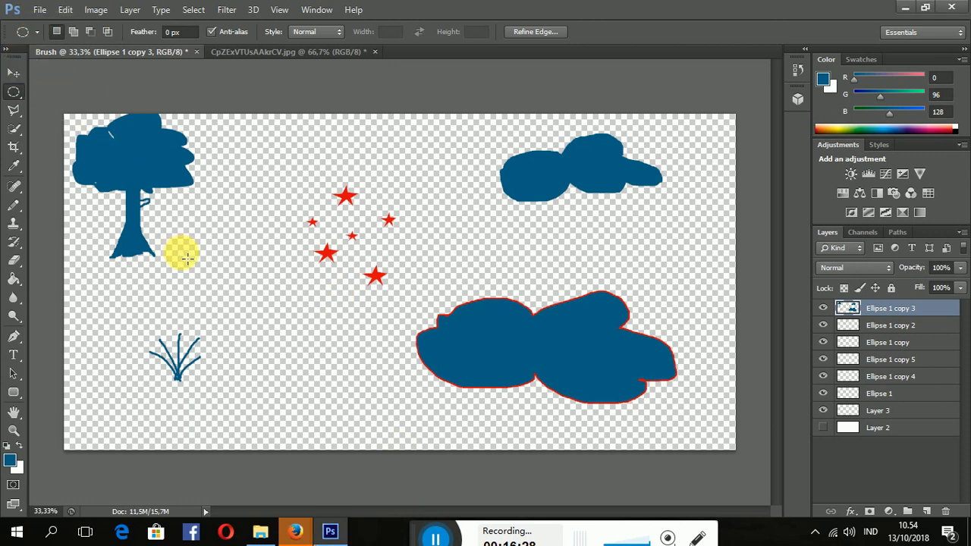
left_click_drag(401, 278, 704, 443)
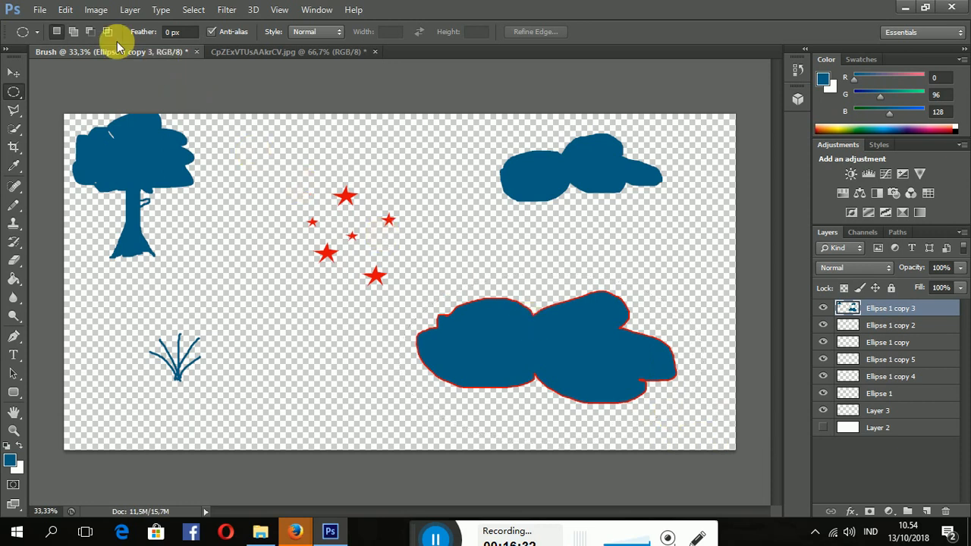
left_click(63, 11)
left_click(152, 321)
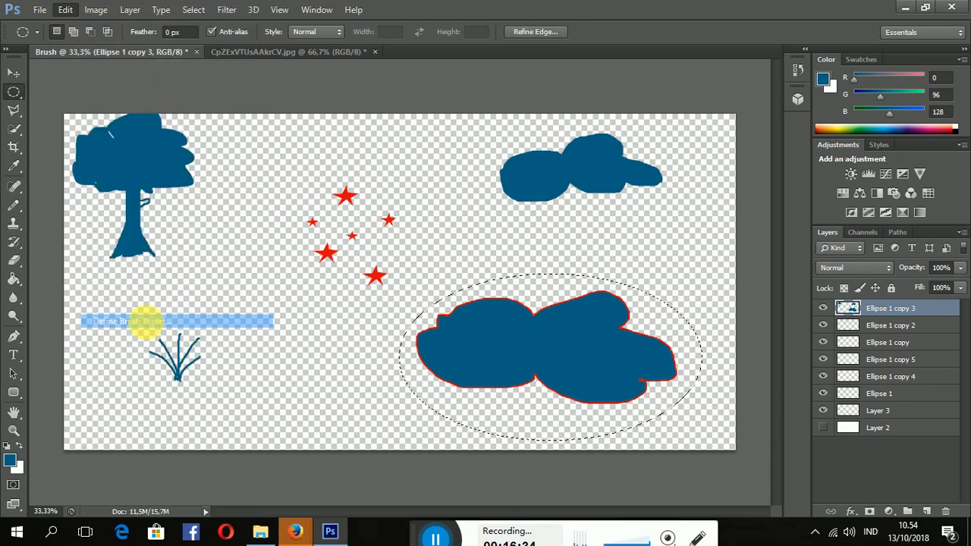
type("awa")
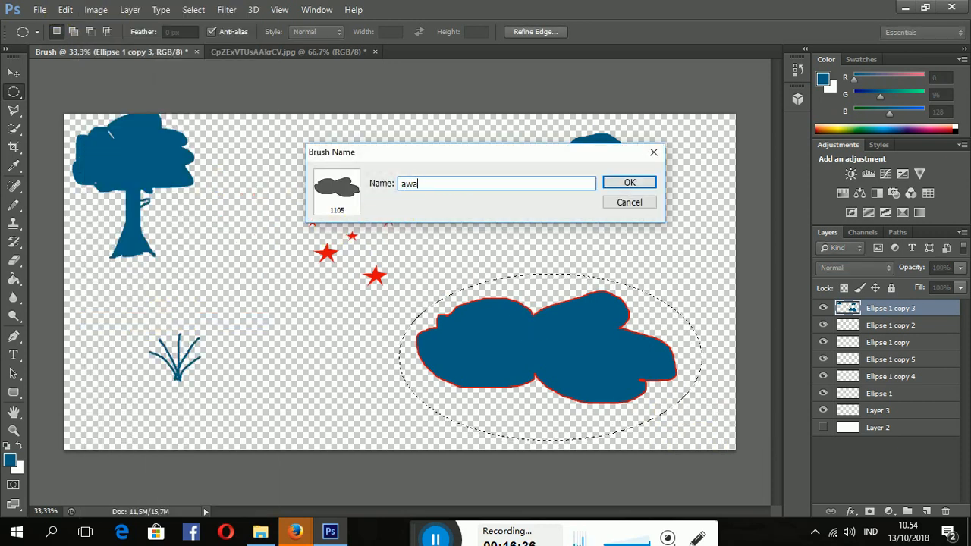
type("n 1")
key("Return")
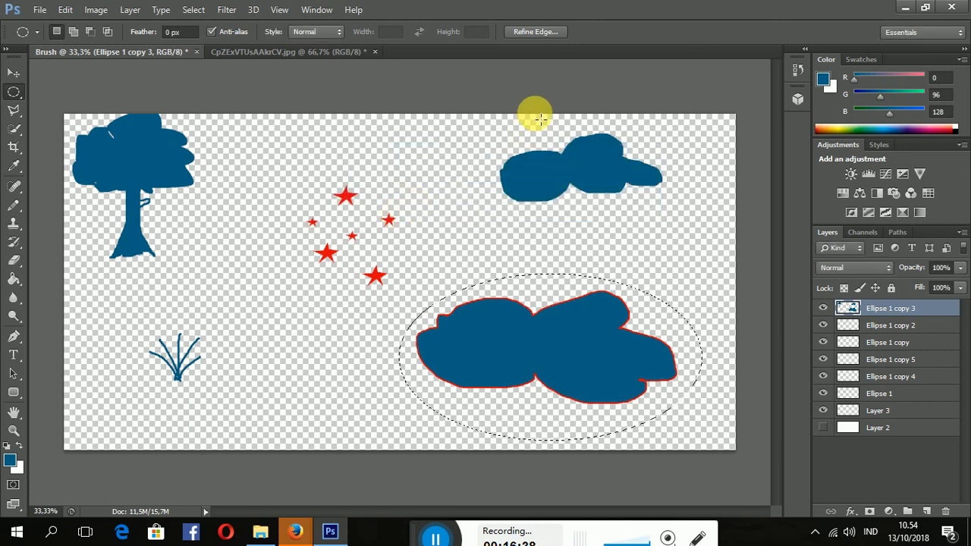
Enclose the small cloud in the canvas's upper-right area in an elliptical selection and define it as a brush preset named "awan 2"
left_click_drag(493, 119, 672, 248)
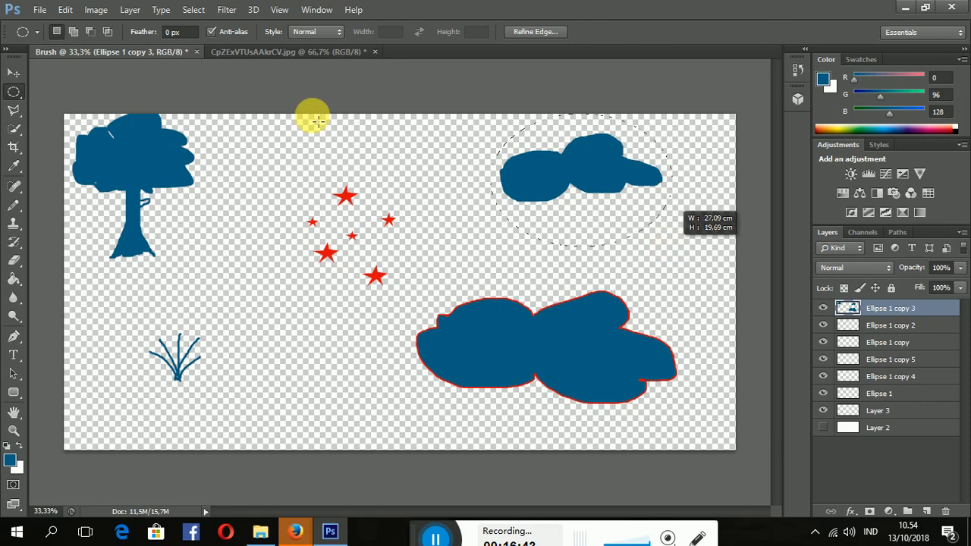
left_click(65, 10)
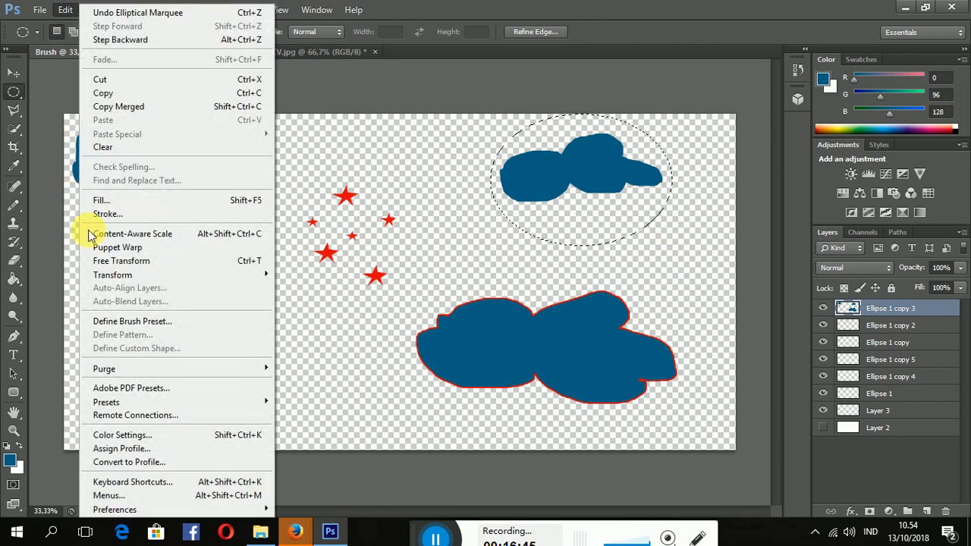
left_click(167, 328)
type("awan 2")
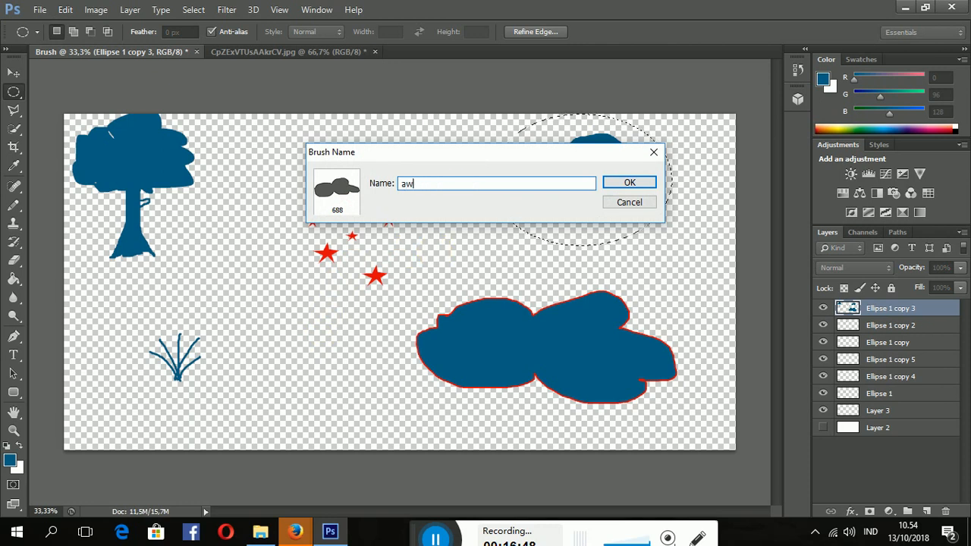
left_click(648, 185)
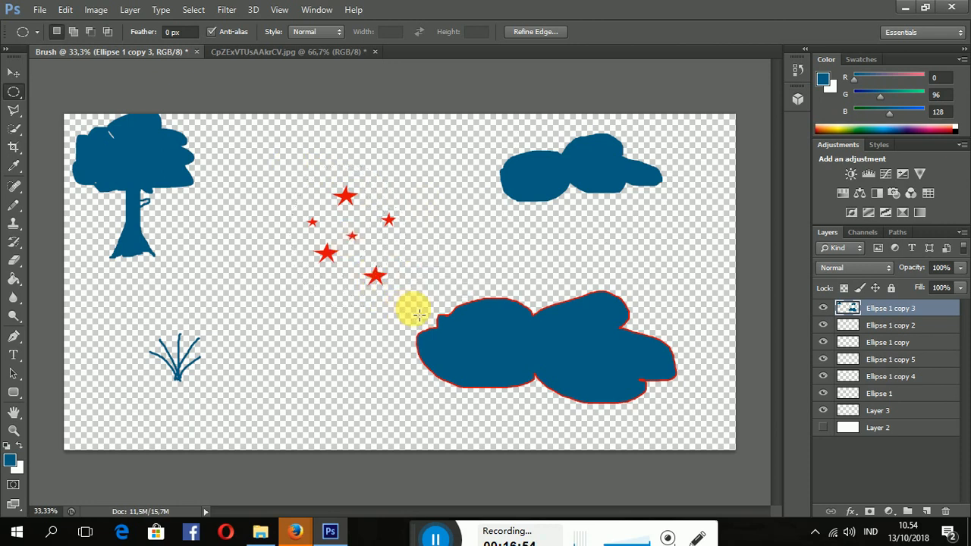
Enclose the group of red stars in an elliptical selection and define it as a brush preset named "bintang"
left_click(40, 9)
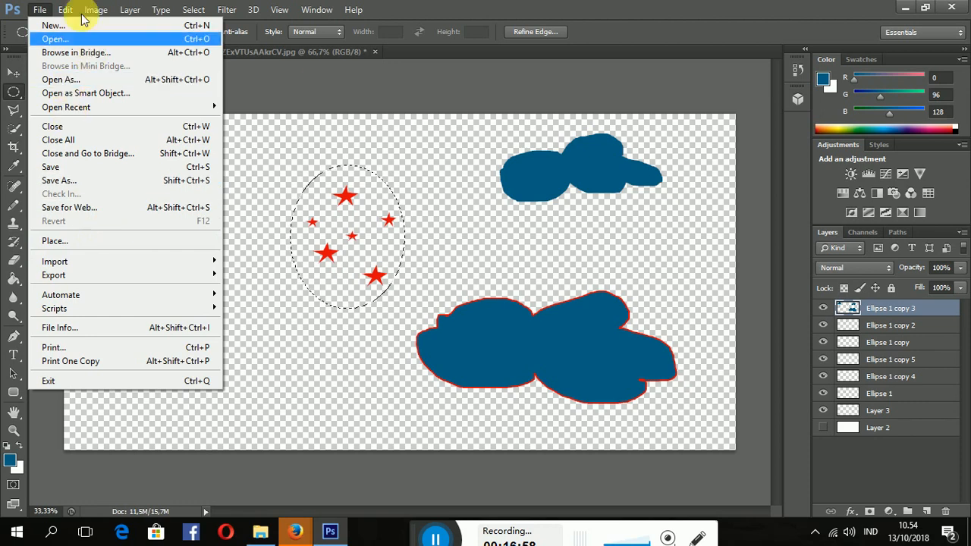
mouse_move(65, 10)
left_click(169, 321)
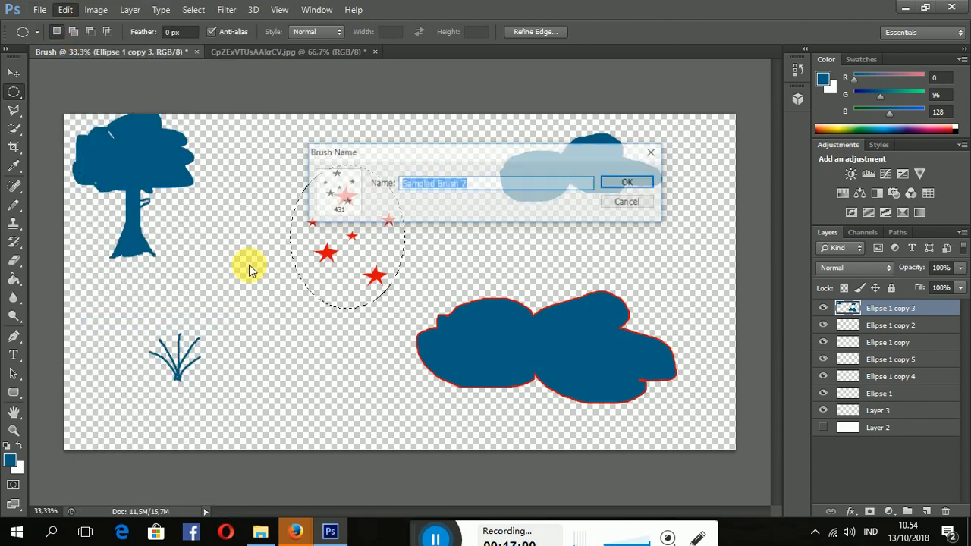
type("bintang")
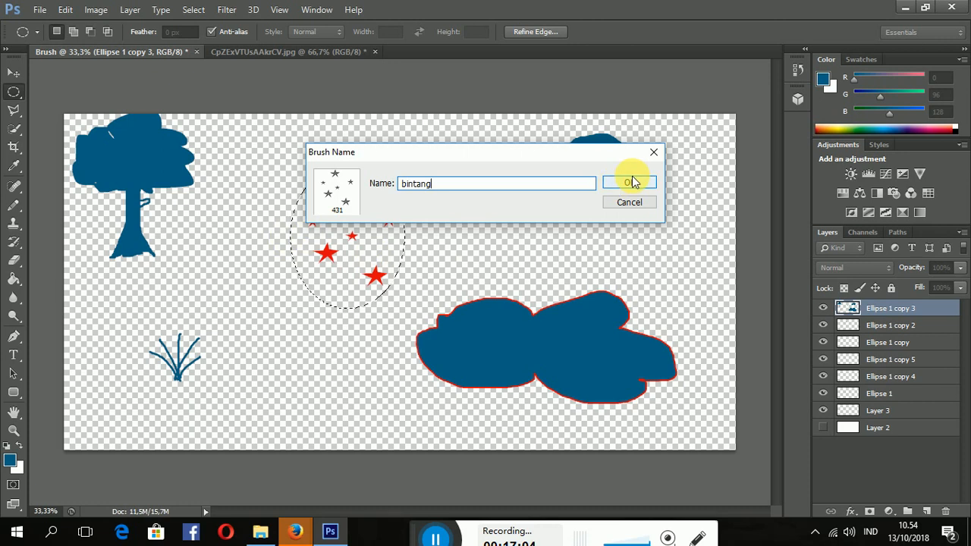
left_click(631, 182)
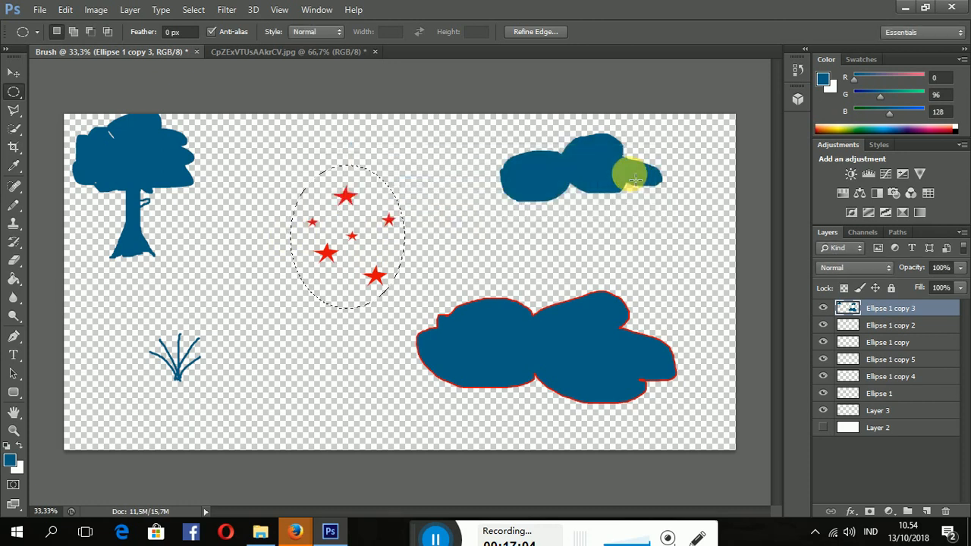
Enclose the grass tuft in an elliptical selection and define it as a brush preset named "rumput"
left_click_drag(146, 324, 214, 403)
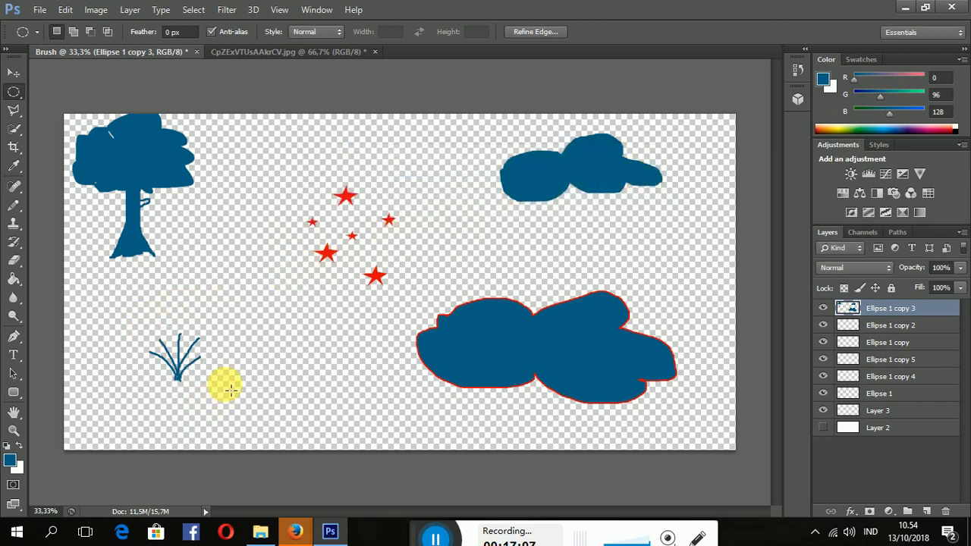
left_click(67, 10)
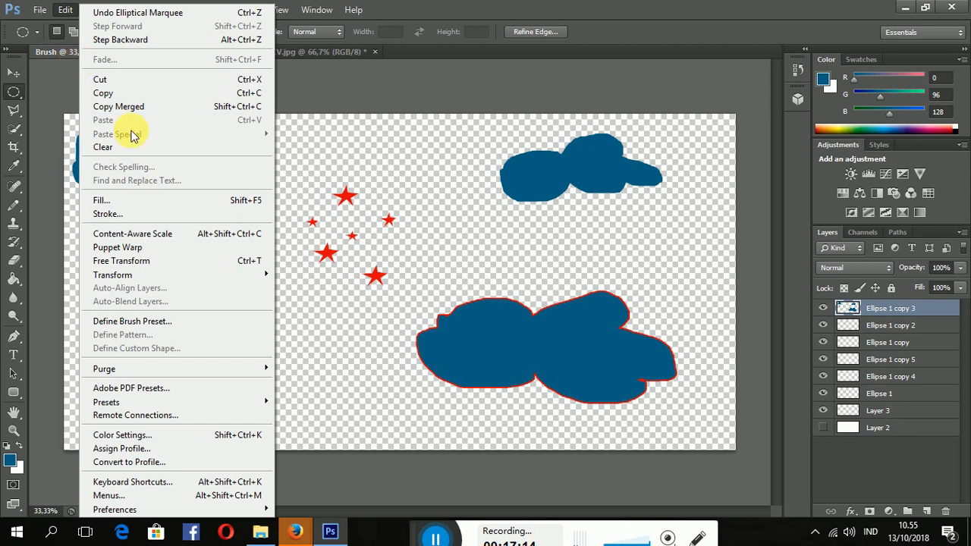
left_click(156, 320)
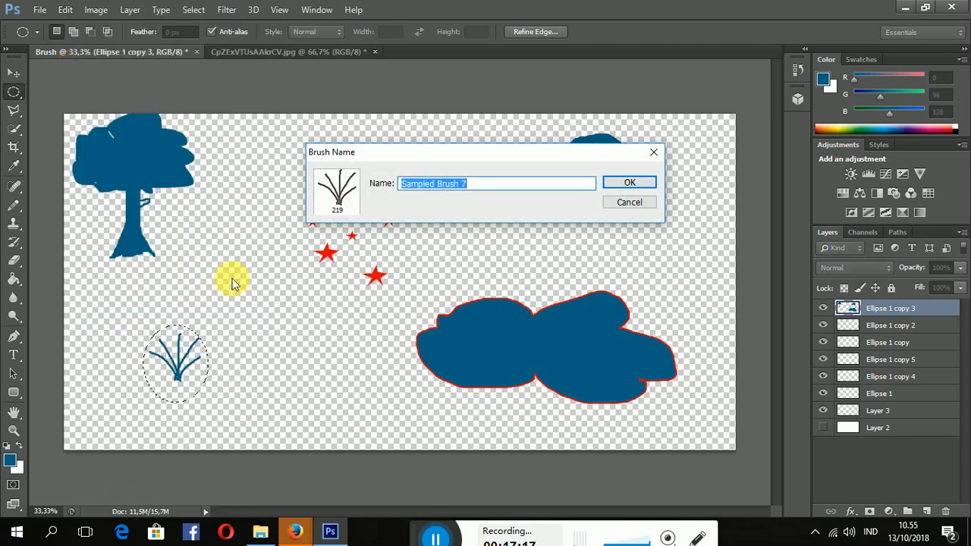
type("rumput")
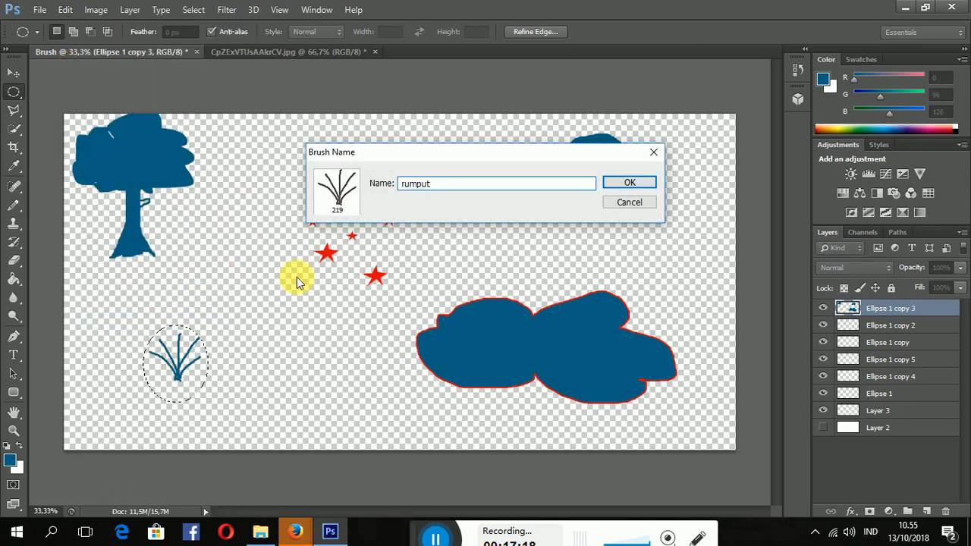
key("Return")
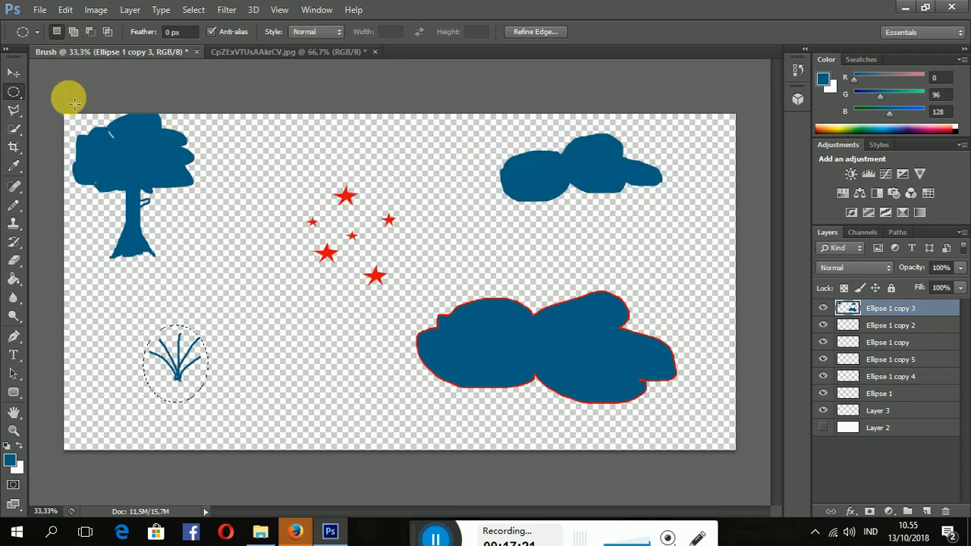
Enclose the whole tree in an elliptical selection and define it as a brush preset named "pohon"
left_click_drag(67, 108, 193, 279)
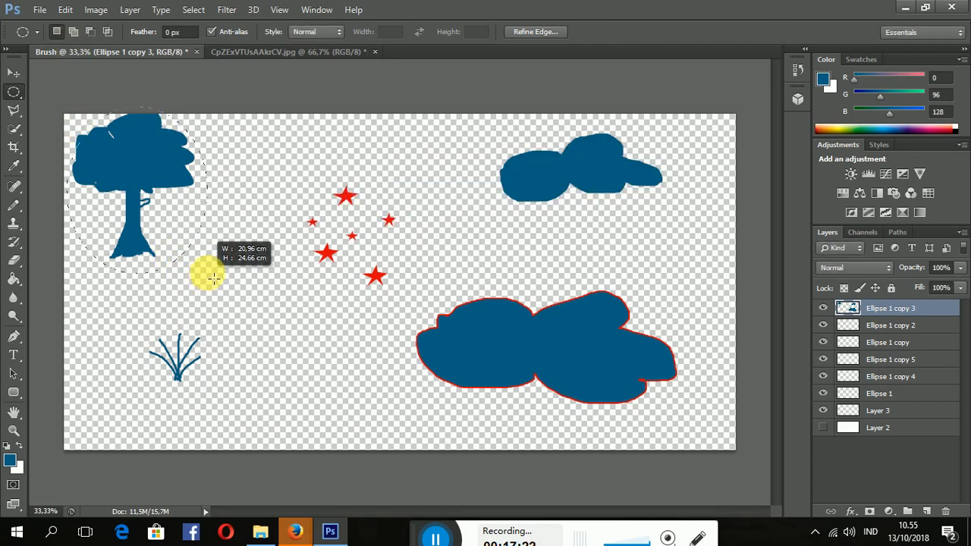
left_click_drag(89, 123, 53, 80)
left_click(66, 9)
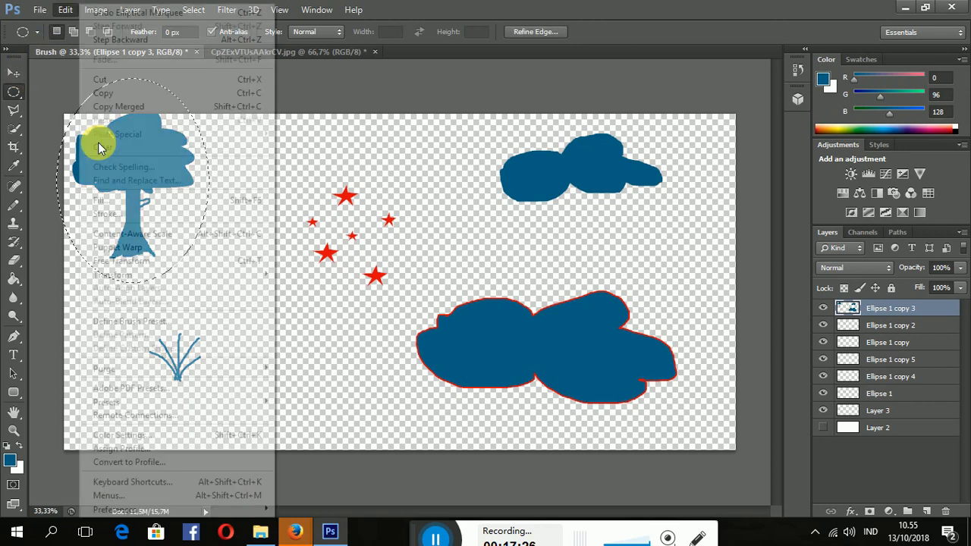
left_click(131, 321)
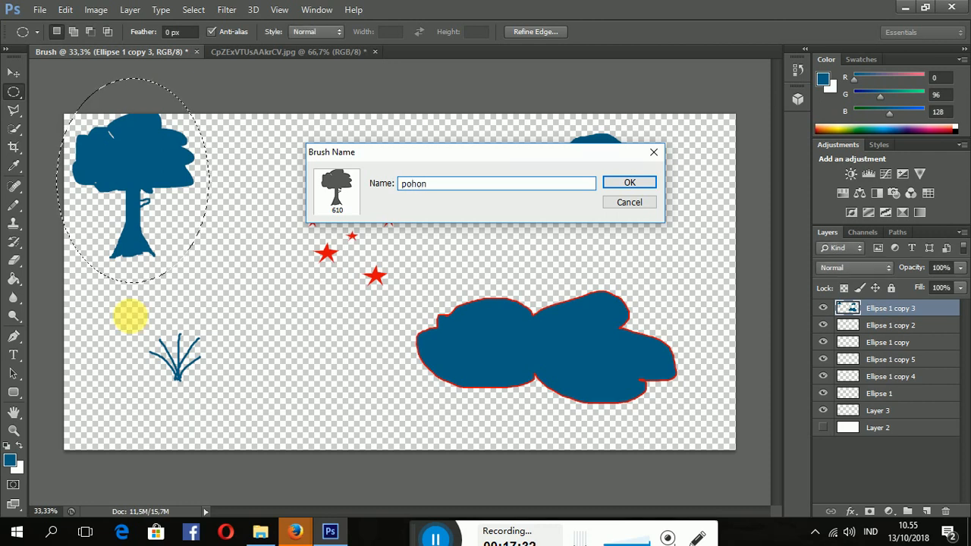
key("Return")
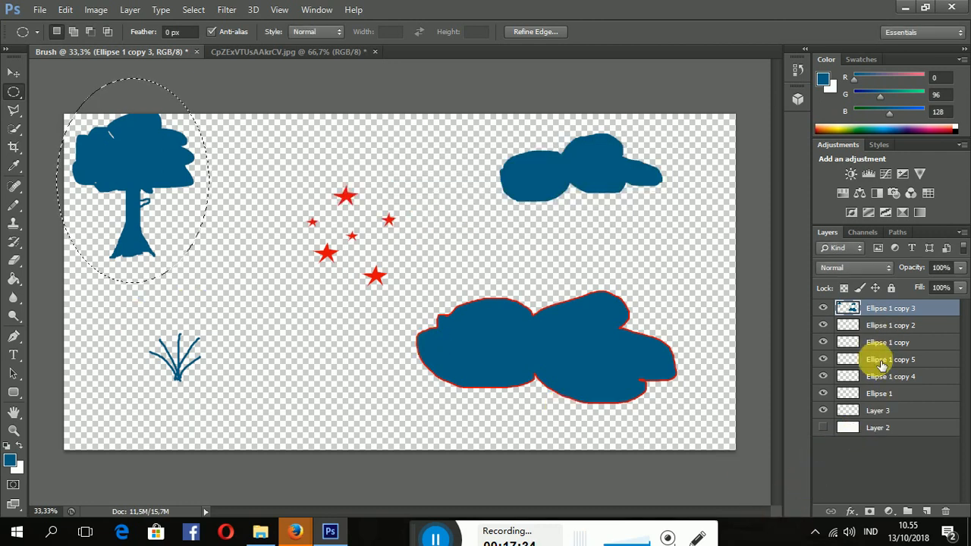
Delete all layers from Ellipse 1 copy 3 down to Layer 3, keeping only Layer 2, and clear the elliptical selection
left_click(883, 415, "shift")
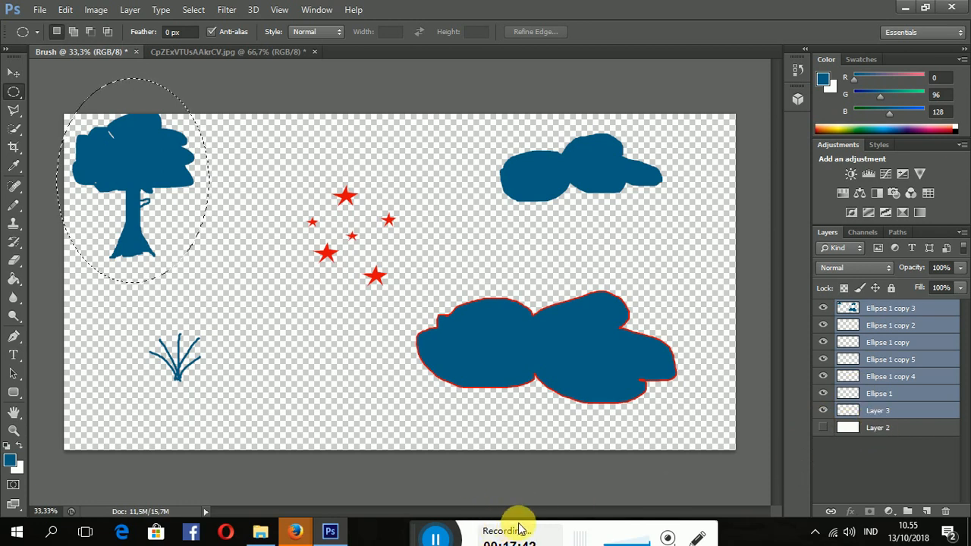
left_click(864, 427)
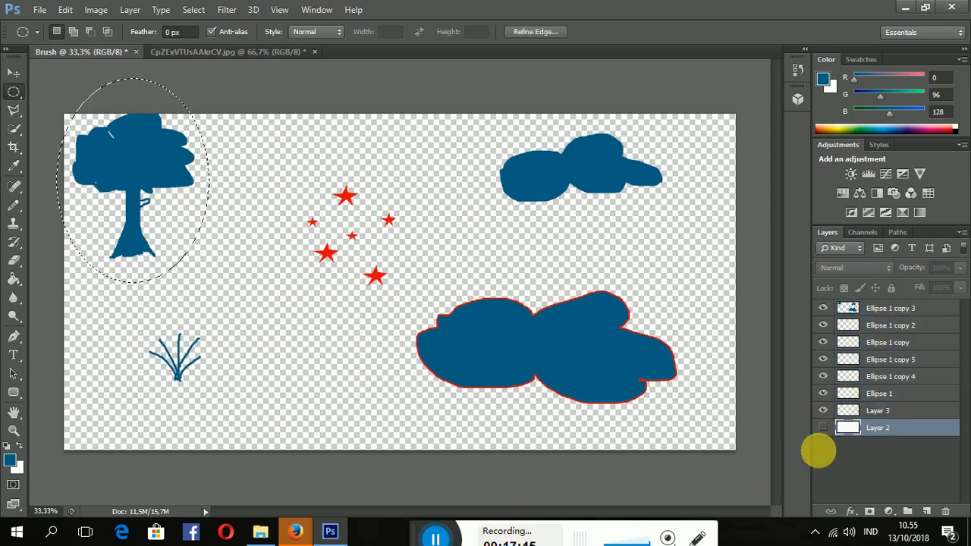
left_click(838, 360)
left_click(865, 308)
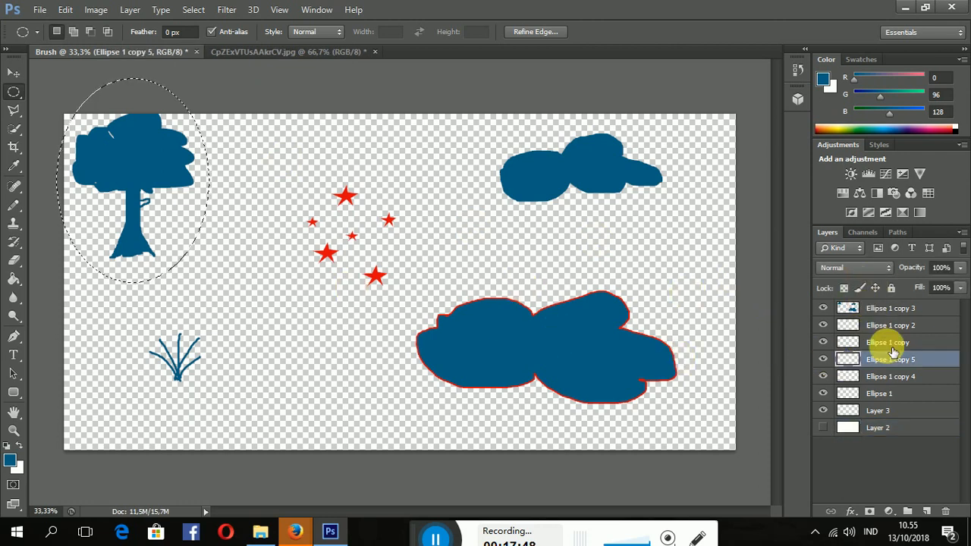
left_click(903, 411, "shift")
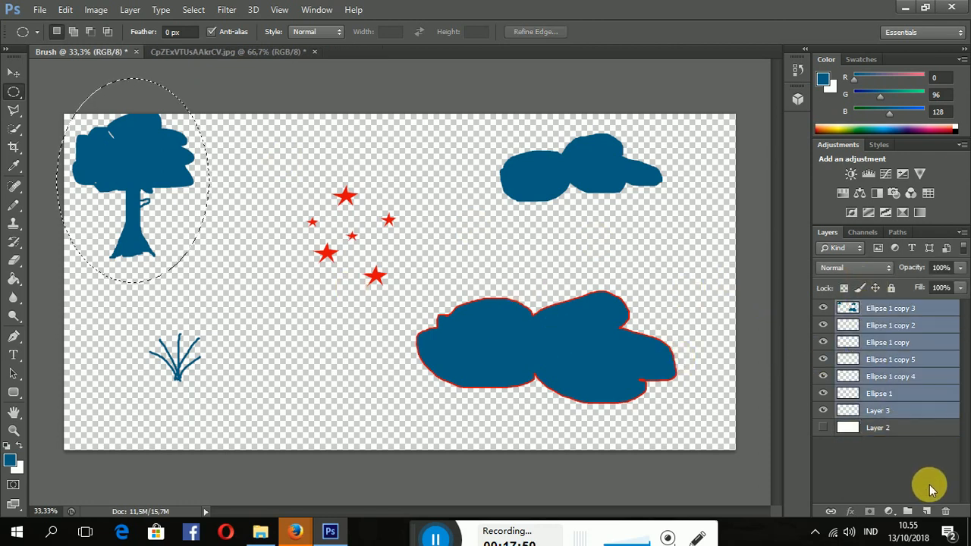
left_click(946, 511)
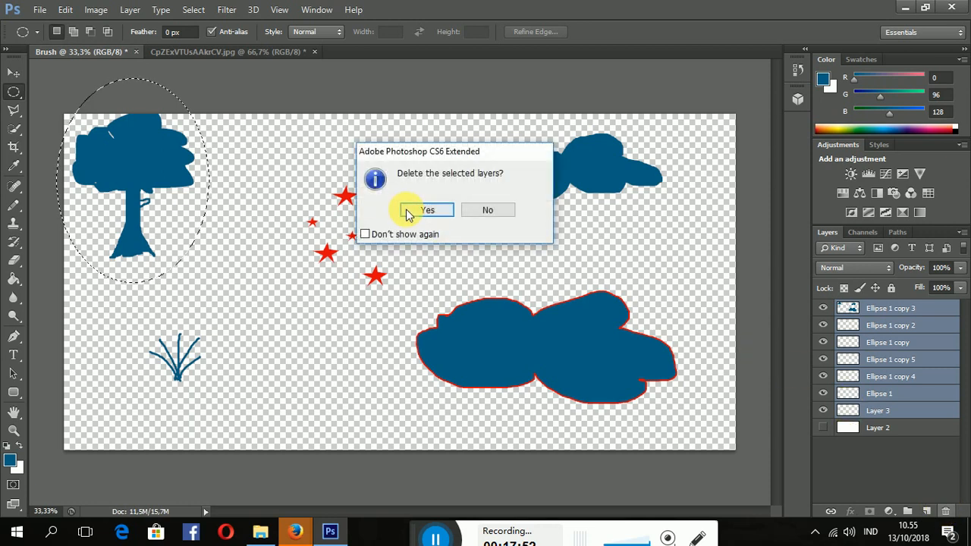
left_click(425, 210)
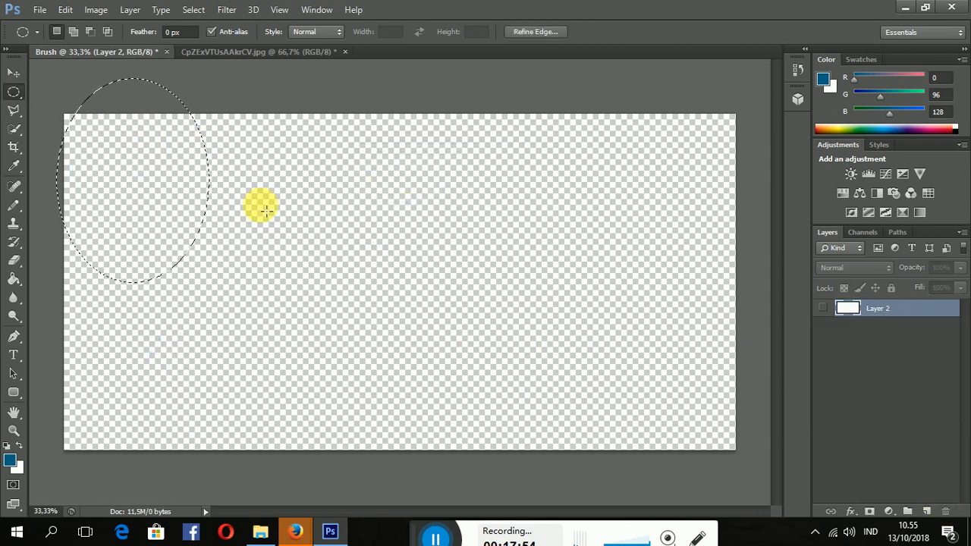
left_click(266, 210)
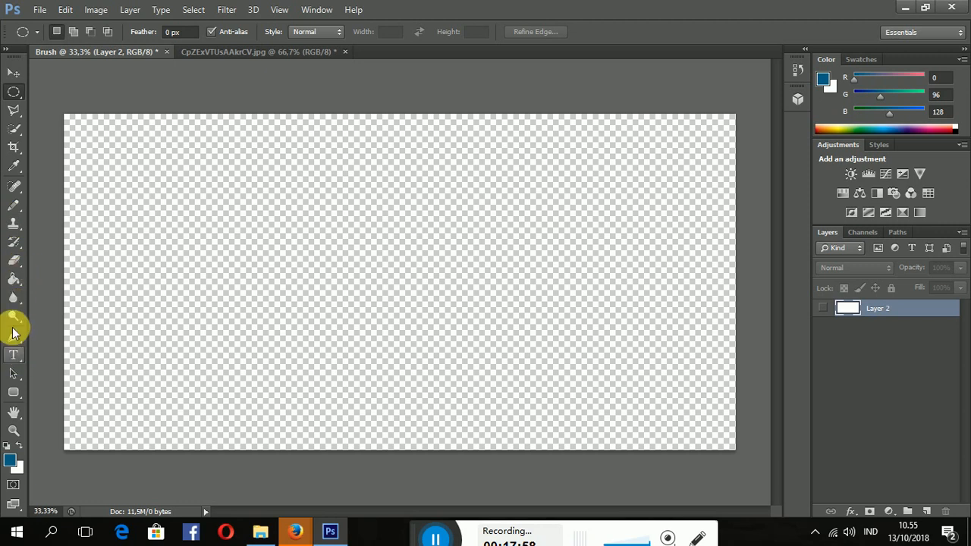
Make Layer 2 visible and try to stamp the 1105 px cloud brush on the canvas with the Pencil tool
left_click(11, 206)
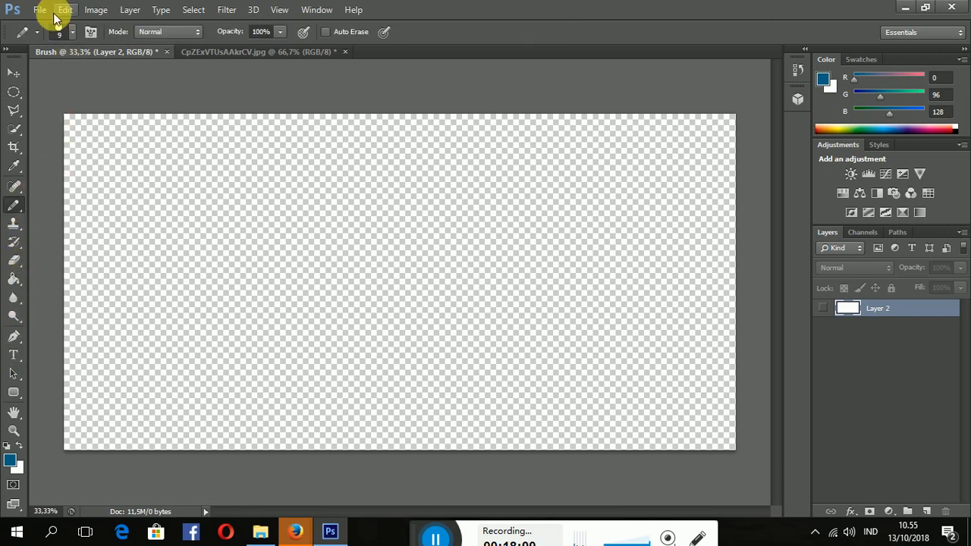
left_click(74, 31)
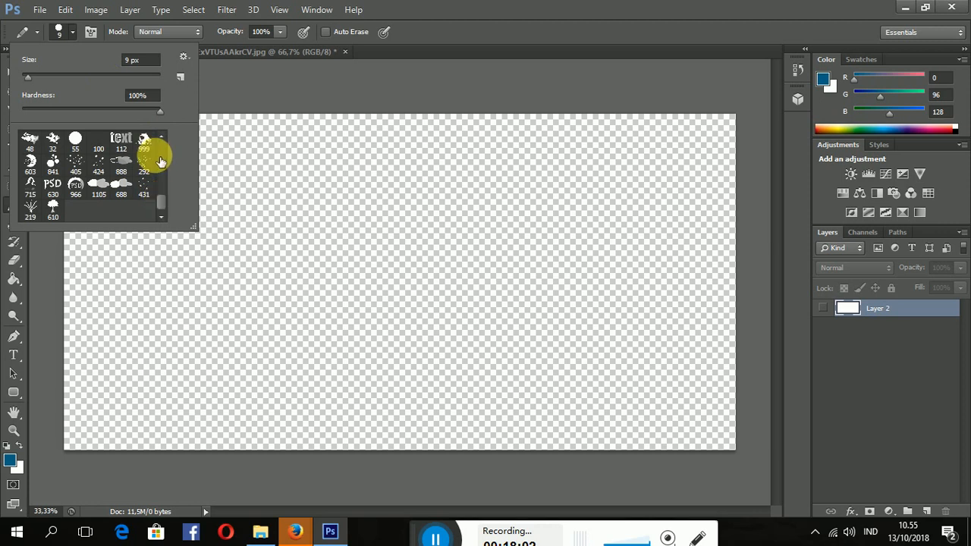
left_click(99, 190)
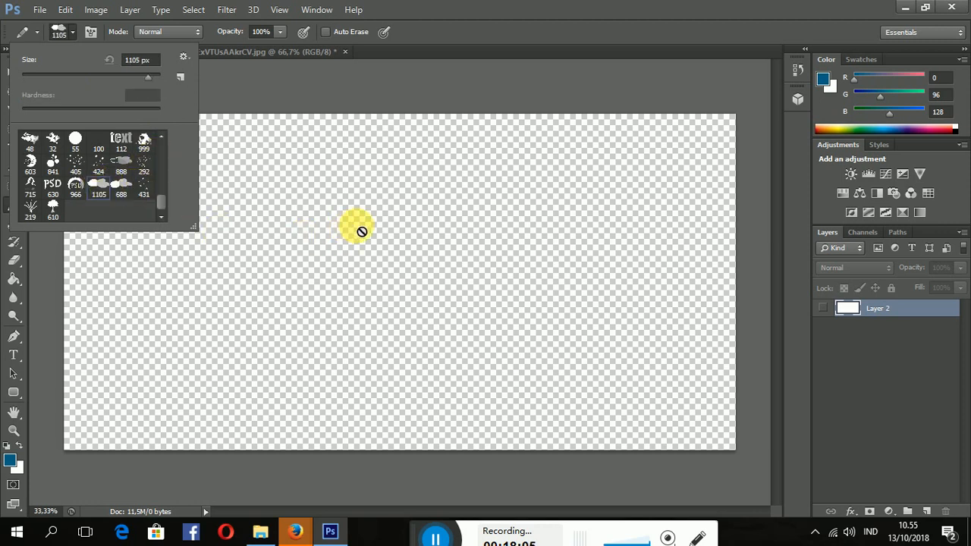
left_click(914, 465)
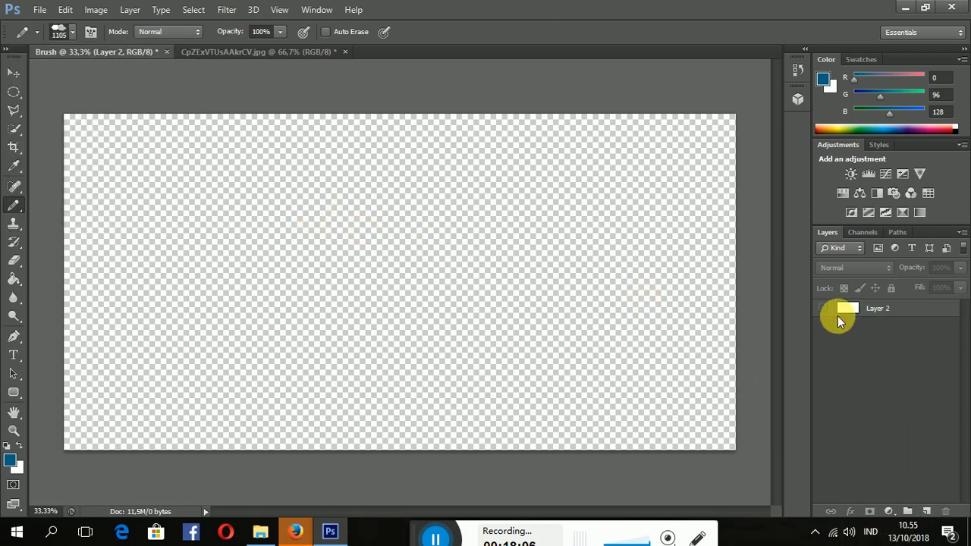
left_click(825, 309)
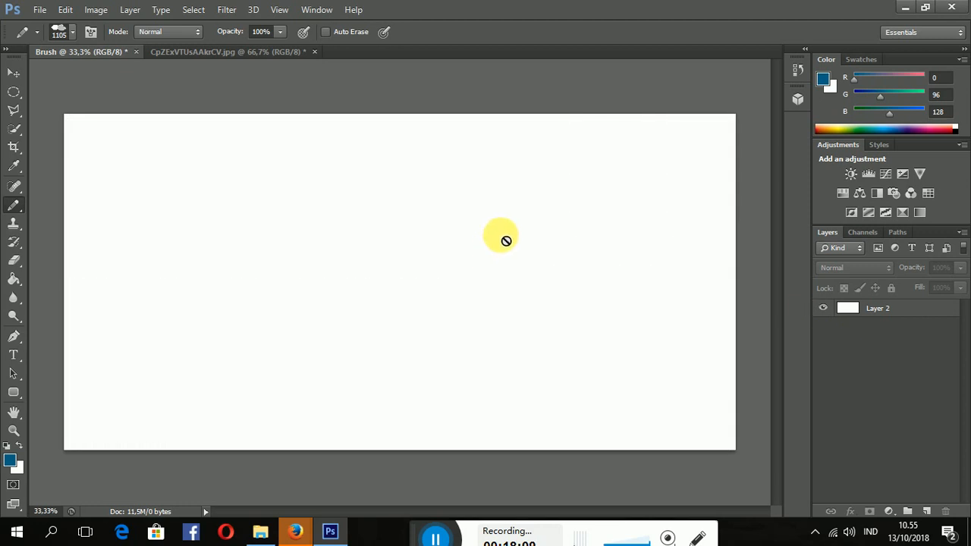
left_click(464, 241)
left_click(485, 200)
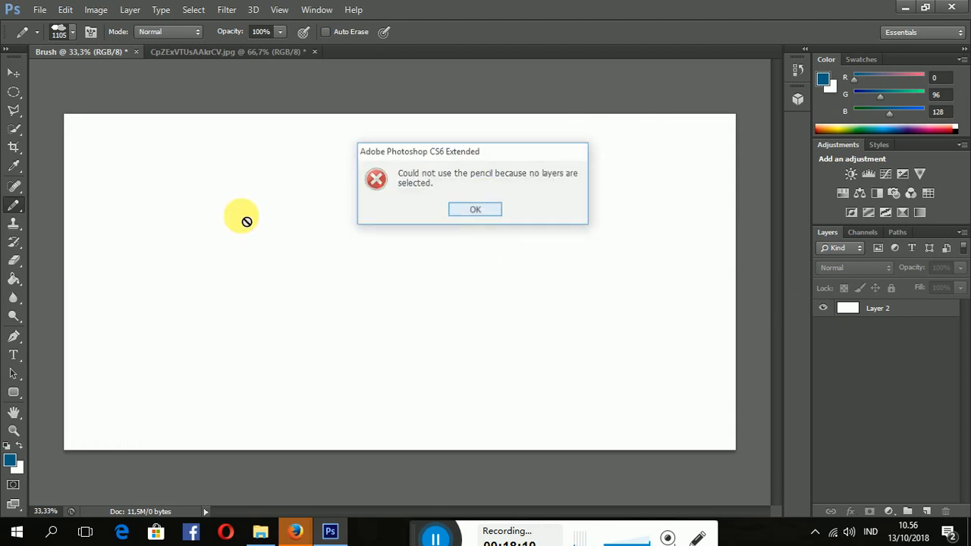
Switch from the Pencil to the Brush tool and try to paint on the white canvas
right_click(14, 209)
left_click(45, 204)
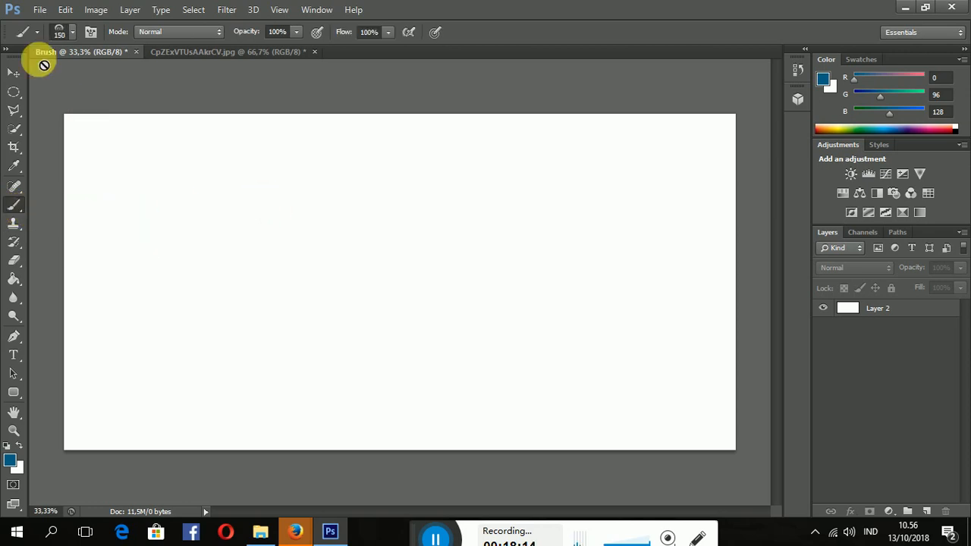
left_click(235, 186)
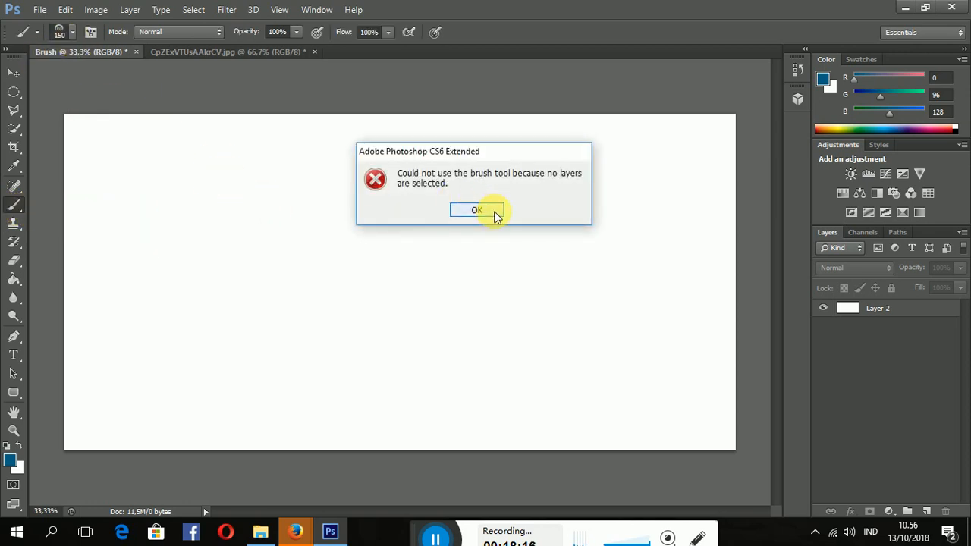
left_click(477, 211)
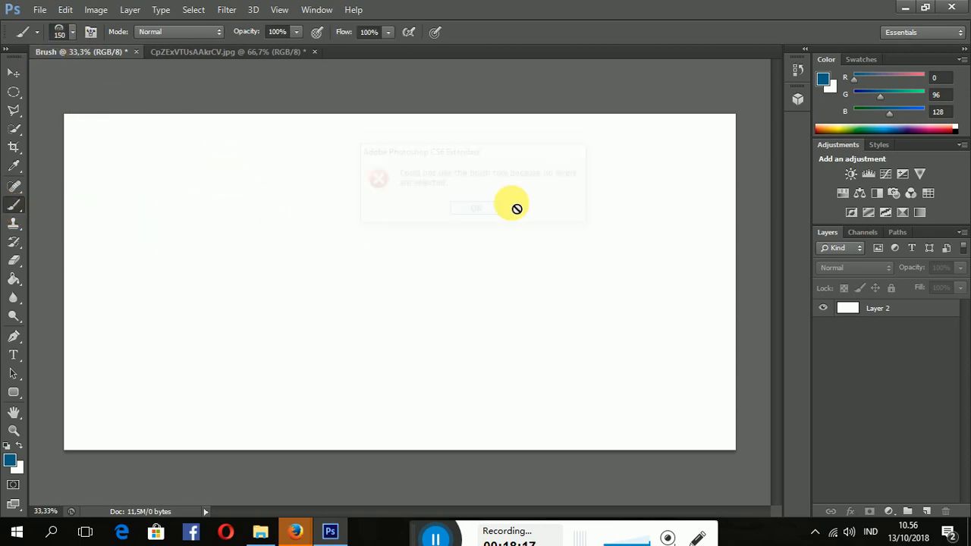
Select Layer 2 as the painting layer and choose the 1105 px cloud brush preset
left_click(880, 308)
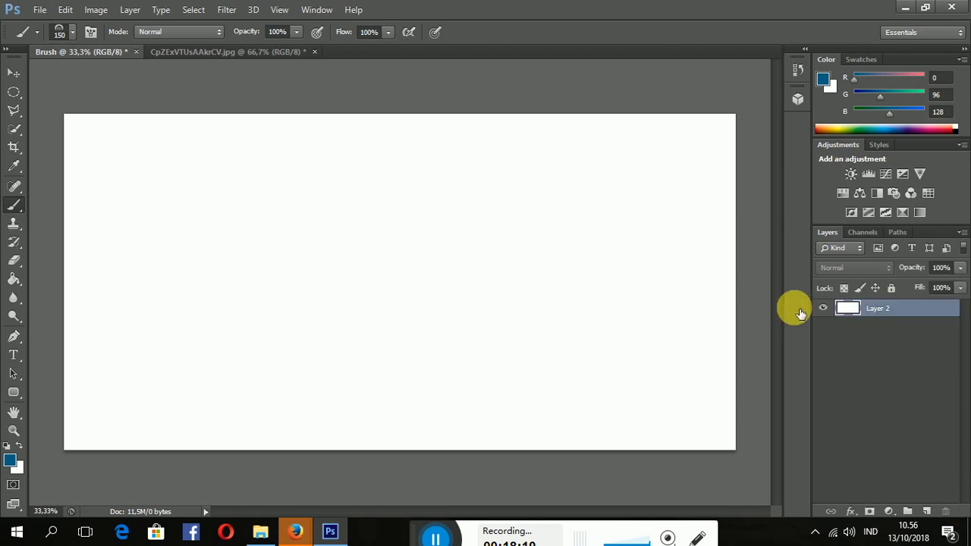
left_click(63, 31)
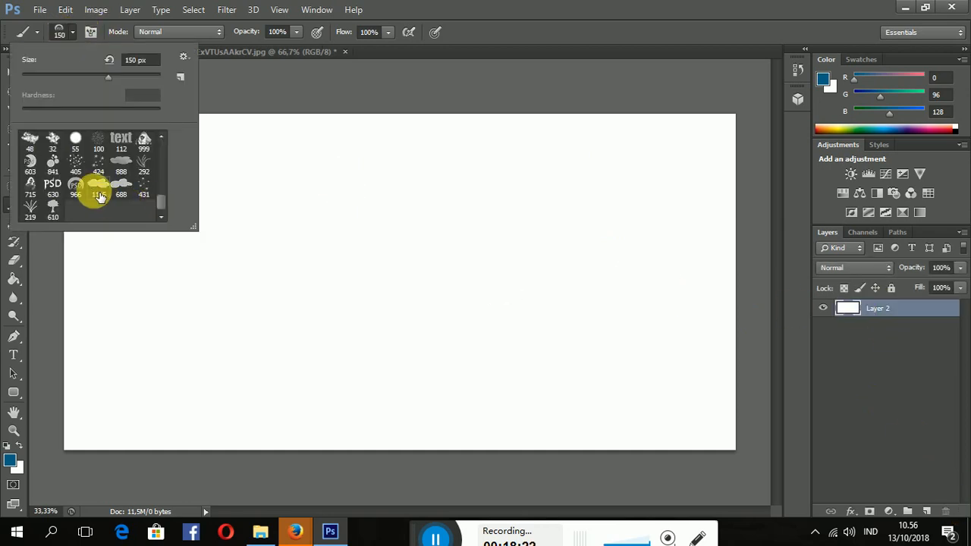
left_click(99, 196)
Undo a full-size trial cloud stamp and stamp the cloud at 600 px in the canvas's upper-right corner instead
left_click_drag(615, 169, 686, 218)
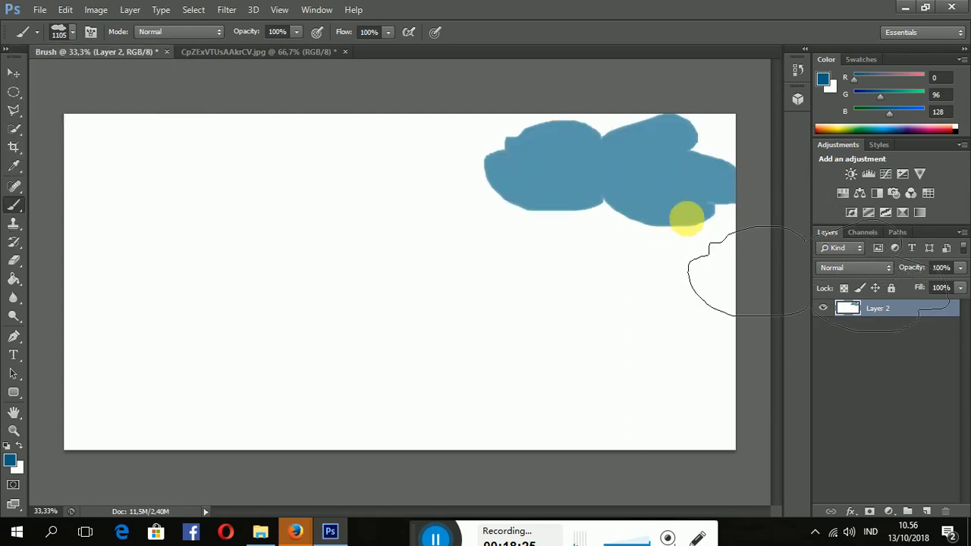
key("ctrl+z")
key("bracketleft")
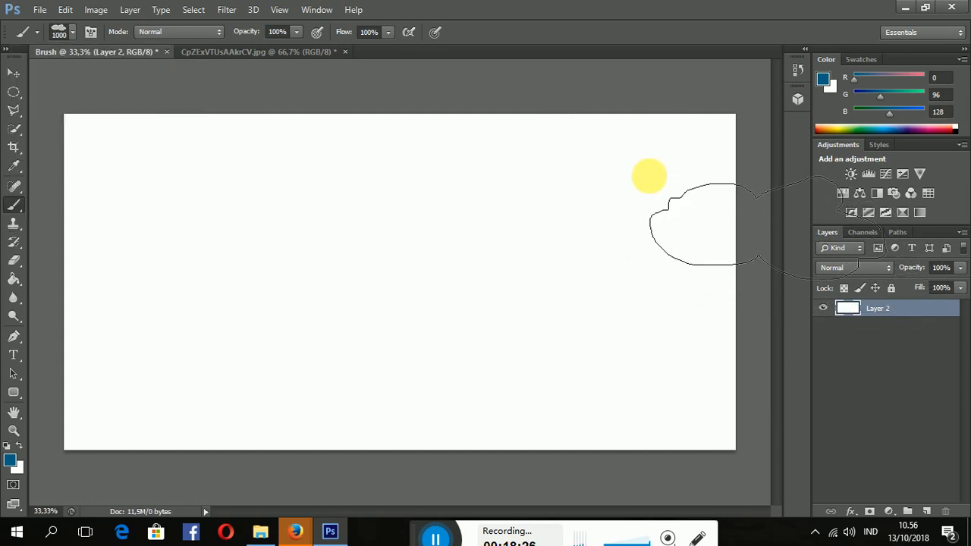
key("bracketright")
key("bracketright")
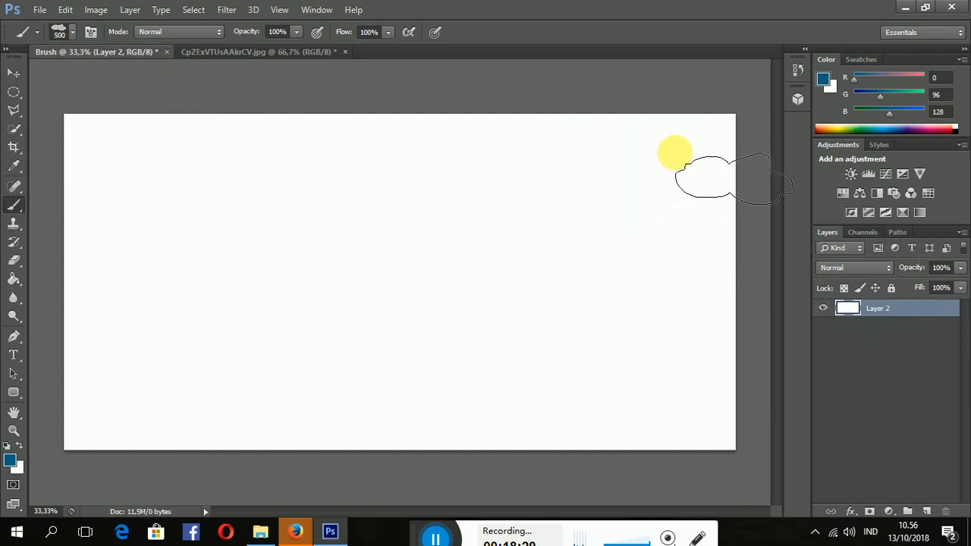
left_click(675, 153)
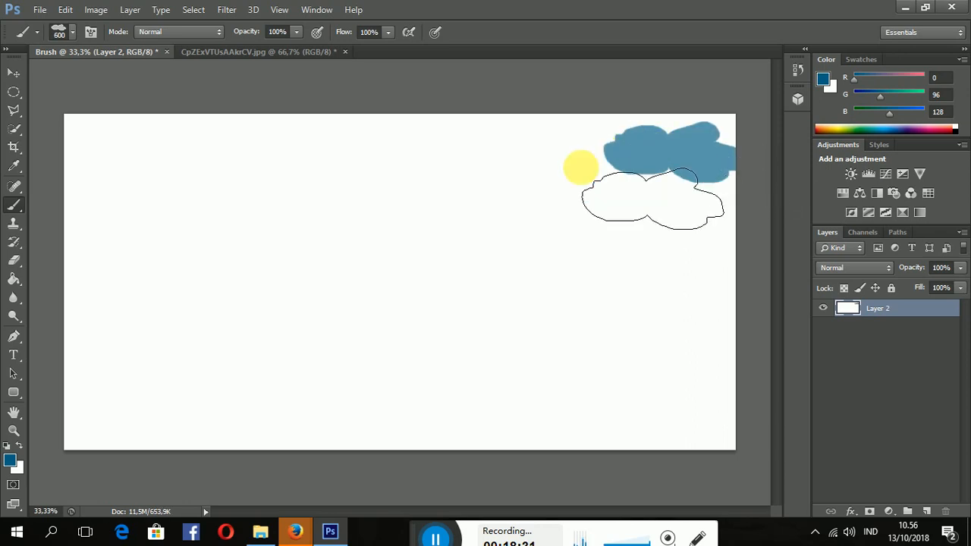
Set the brush opacity to 21% and stamp a 500 px cloud and a smaller one beside the dark cloud
left_click(293, 36)
left_click_drag(295, 47, 238, 48)
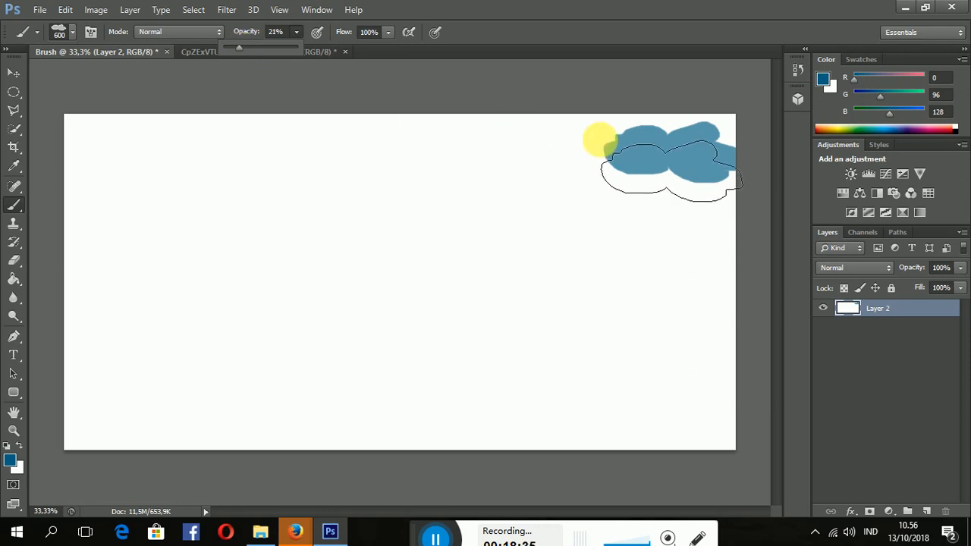
key("bracketleft")
left_click(612, 182)
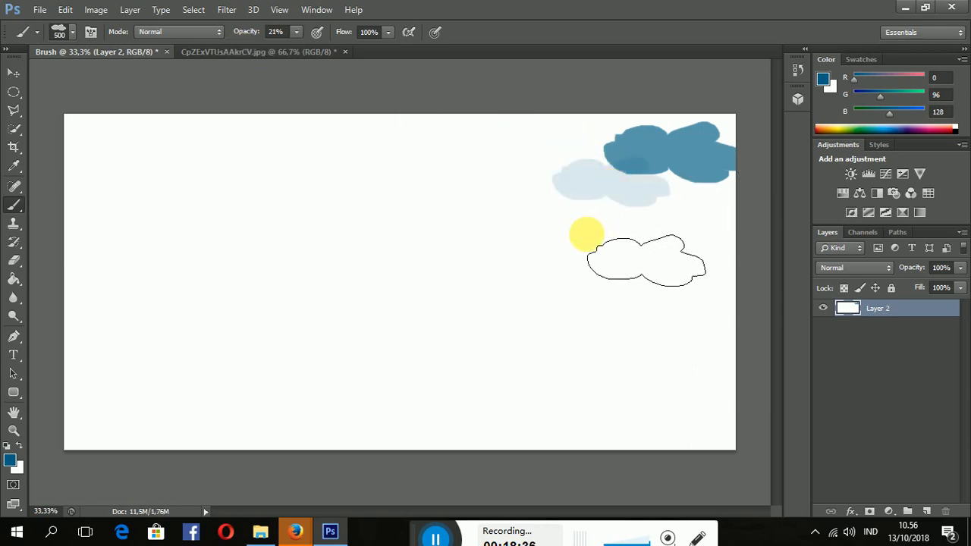
key("bracketleft")
key("bracketleft")
key("bracketleft")
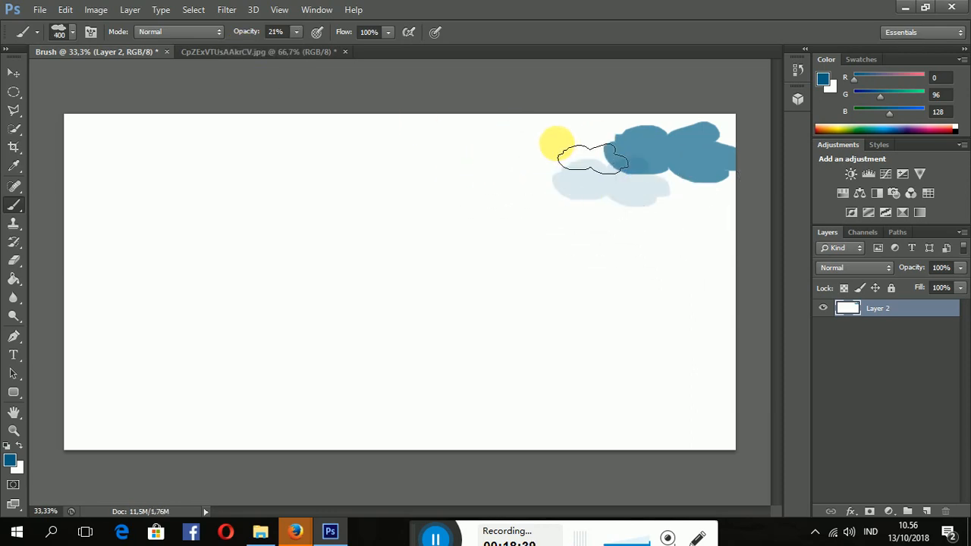
left_click(544, 139)
key("bracketright")
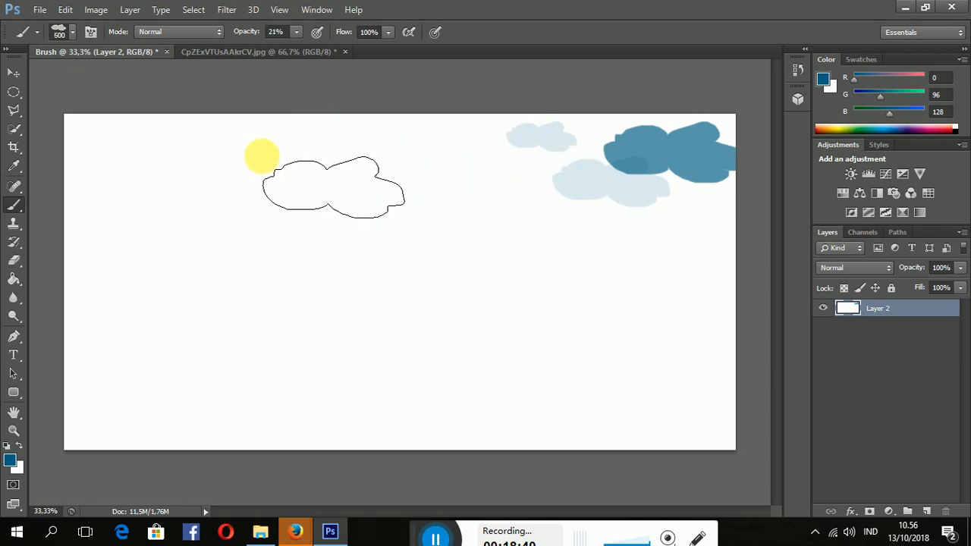
Choose the 688 px cloud brush preset and stamp one cloud near the upper middle of the canvas
left_click(71, 35)
left_click(121, 185)
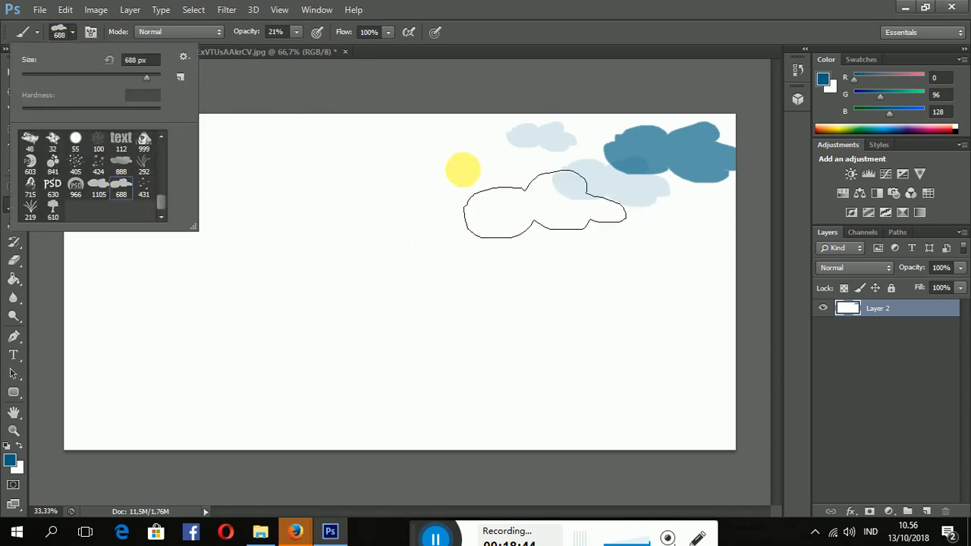
left_click(453, 171)
Raise the brush opacity to 44% and stamp overlapping 800 px and 700 px clouds in the canvas's upper-left area
key("bracketright")
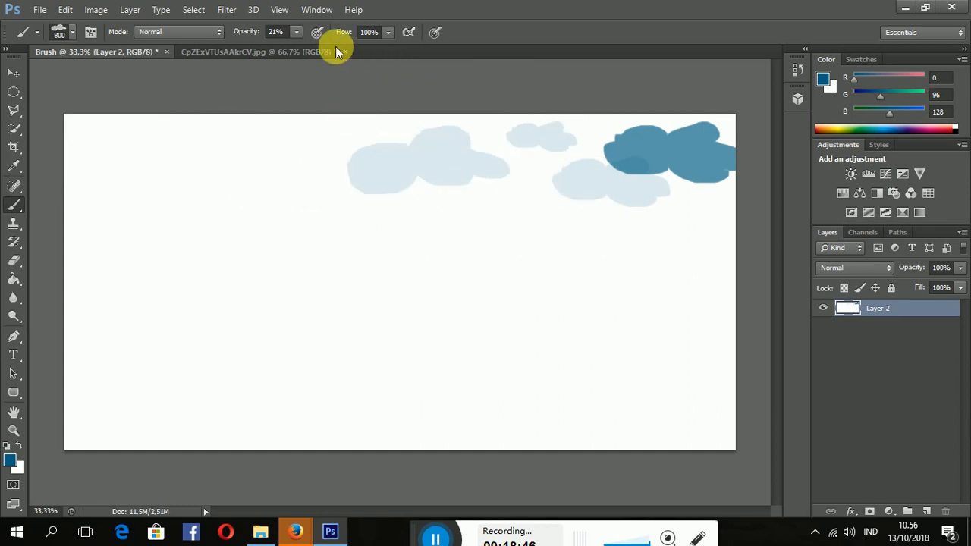
left_click(295, 35)
left_click_drag(312, 48, 314, 47)
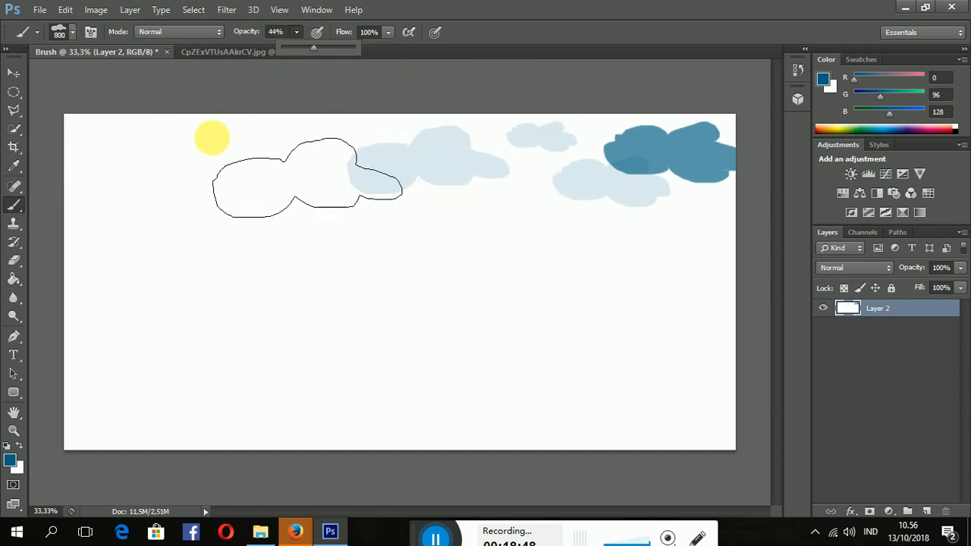
left_click(211, 137)
key("bracketleft")
key("bracketleft")
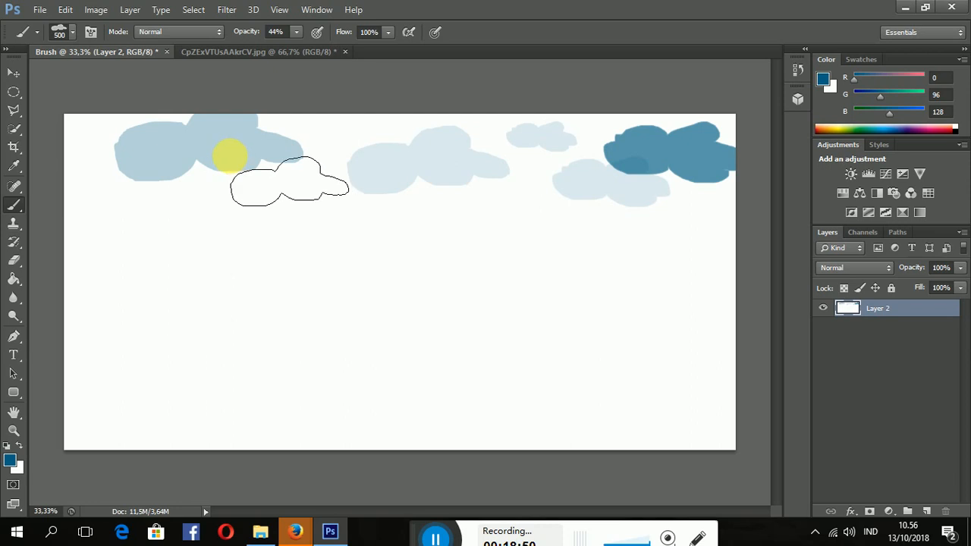
key("bracketright")
left_click(211, 154)
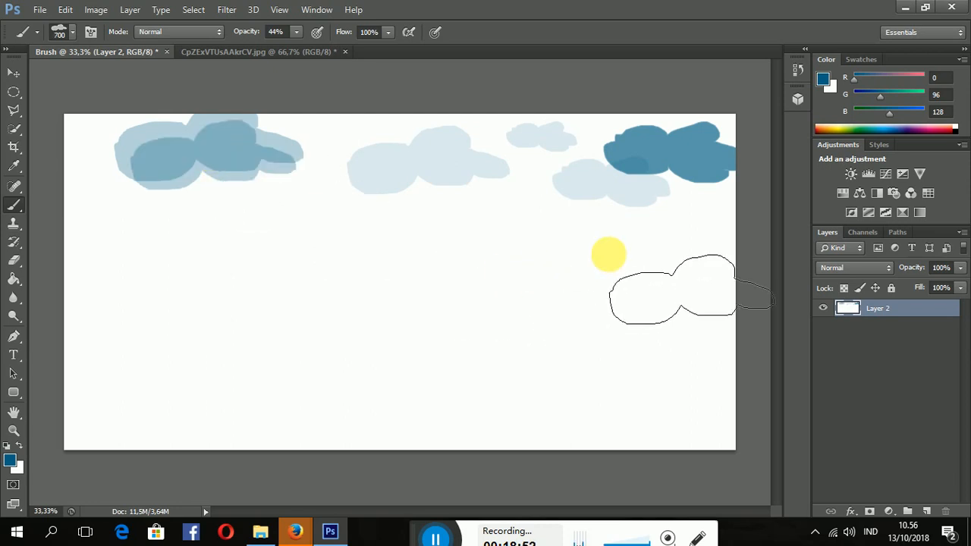
Choose the 431 px star brush, set the colour's blue value to 255, and stamp a 250 px star cluster between the right-hand clouds
left_click(70, 32)
left_click(150, 196)
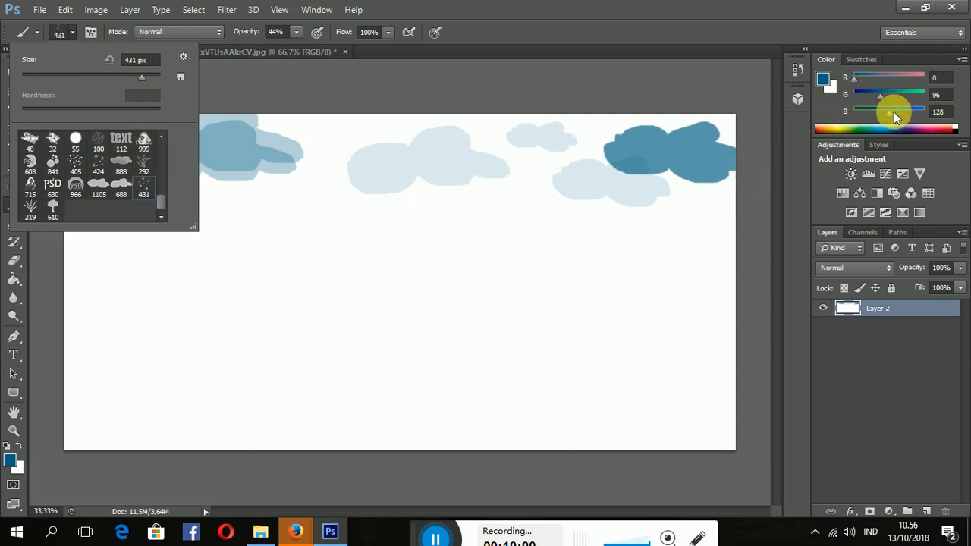
left_click_drag(894, 111, 922, 108)
left_click(559, 171)
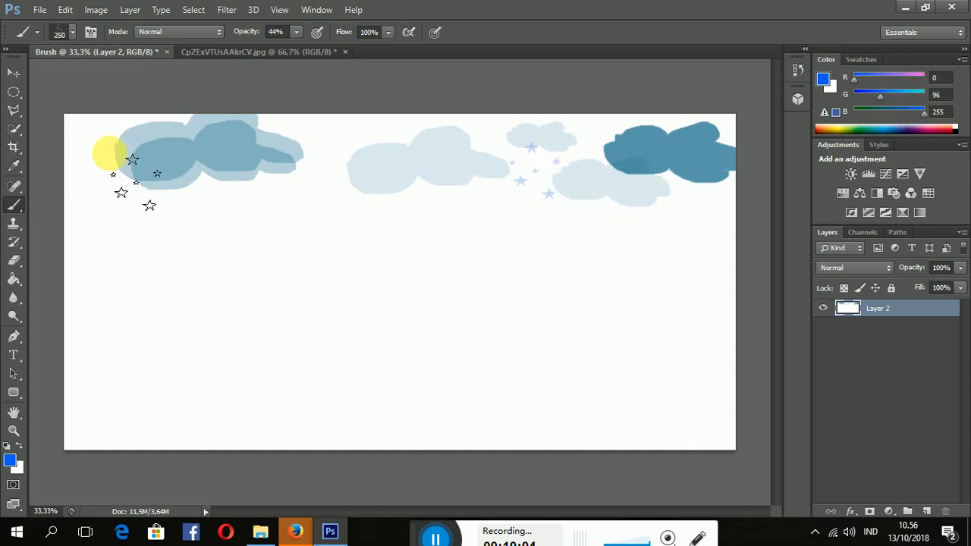
Stamp four more star clusters across the cloud area, with brush sizes varying between 250 and 600 px
key("bracketright")
key("bracketright")
left_click(135, 174)
key("bracketleft")
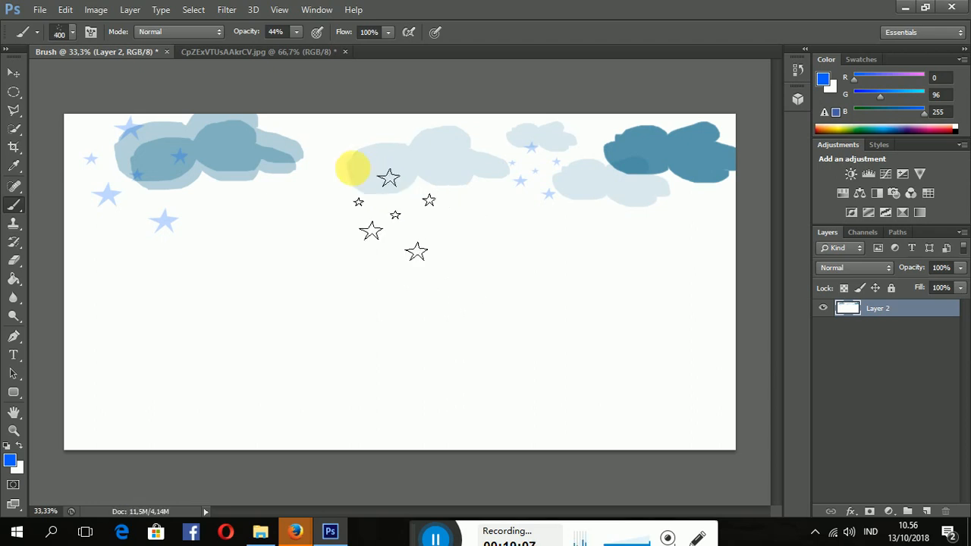
left_click(353, 169)
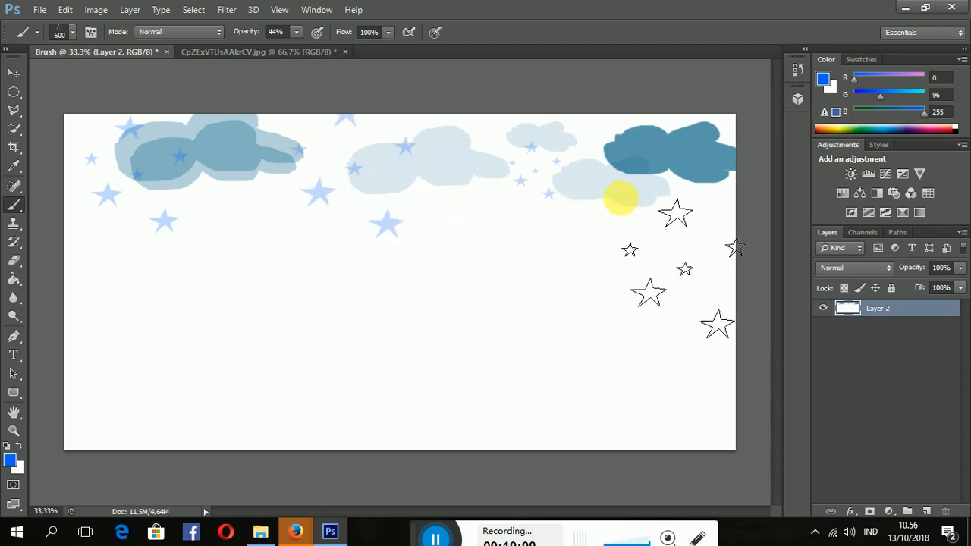
key("bracketleft")
key("bracketleft")
key("bracketleft")
key("bracketleft")
left_click(705, 191)
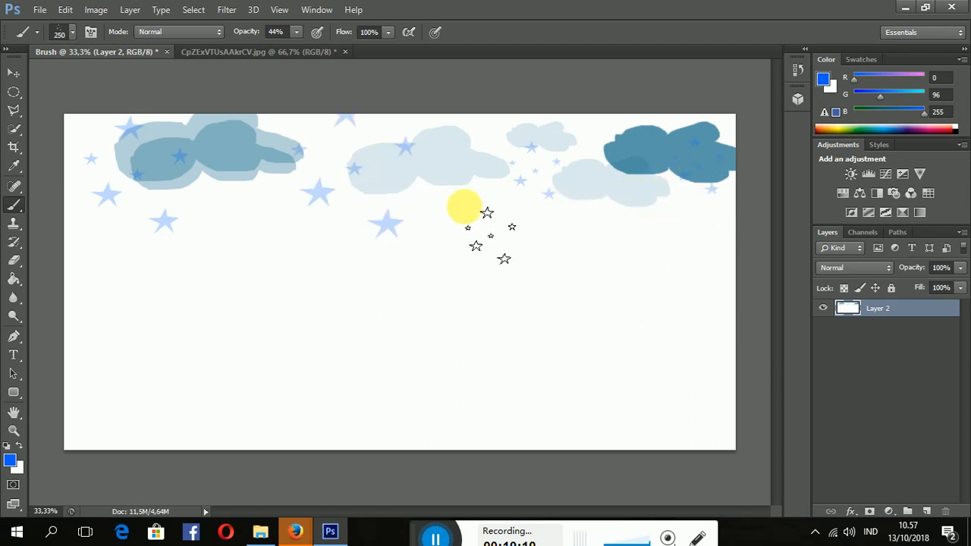
left_click(461, 206)
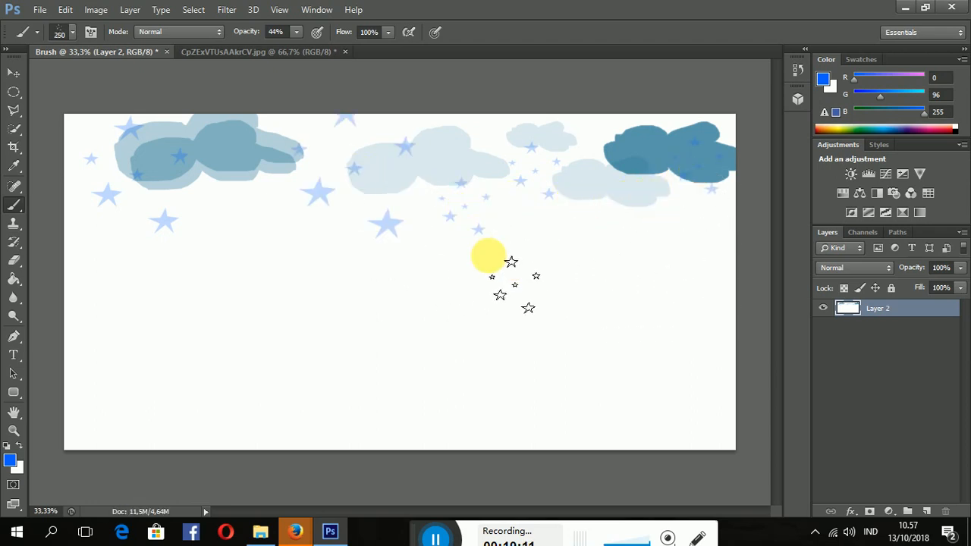
Choose the 219 px grass brush preset and set the foreground colour to green with RGB 0, 137, 51
left_click(68, 34)
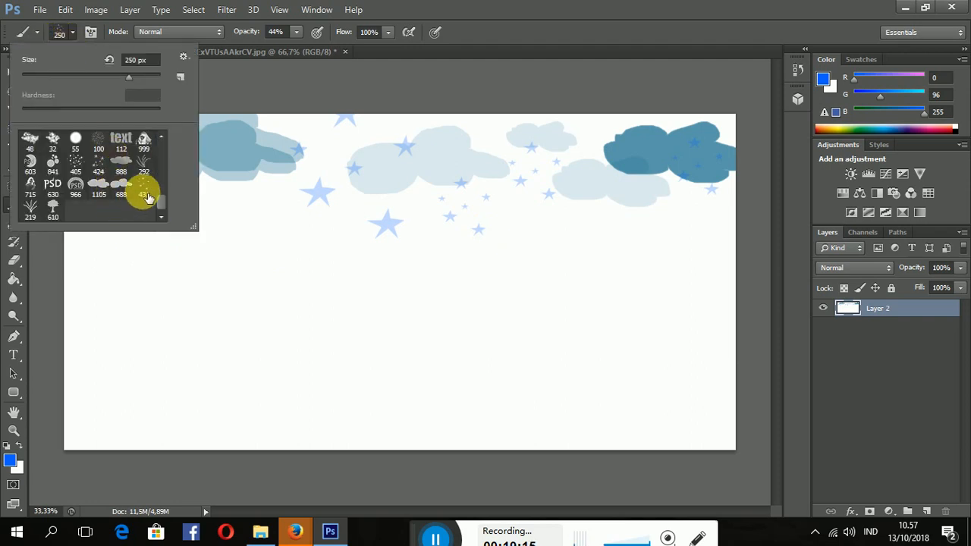
left_click(29, 206)
left_click(862, 135)
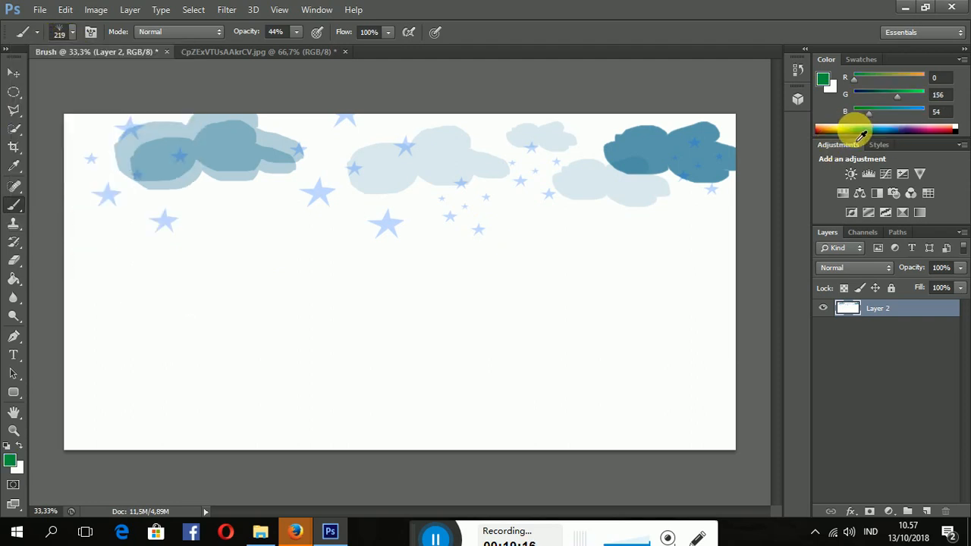
left_click(865, 135)
Stamp four grass tufts of varying sizes up to 300 px along the bottom edge, from the left corner to the middle
key("bracketright")
key("bracketright")
key("bracketright")
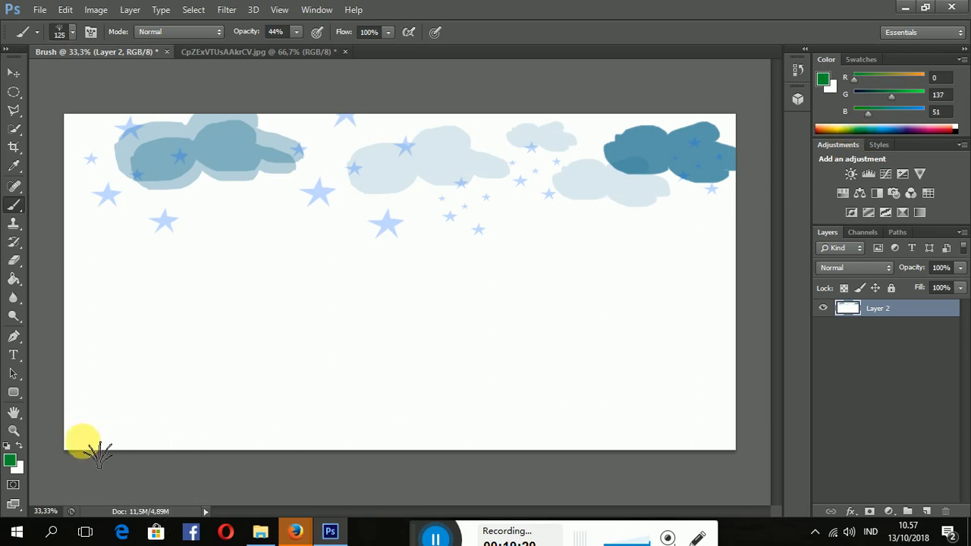
left_click_drag(82, 438, 125, 439)
left_click(130, 428)
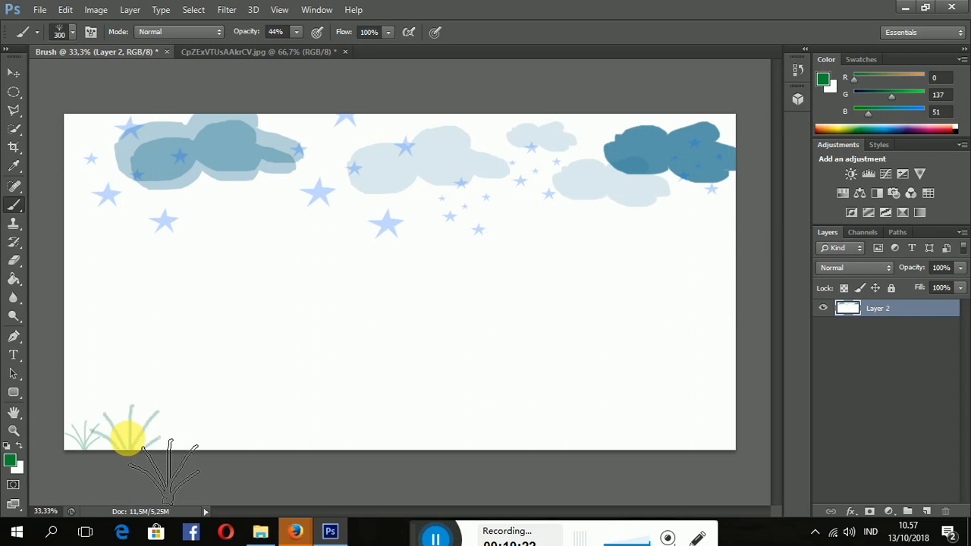
key("bracketleft")
left_click(279, 430)
left_click(372, 437)
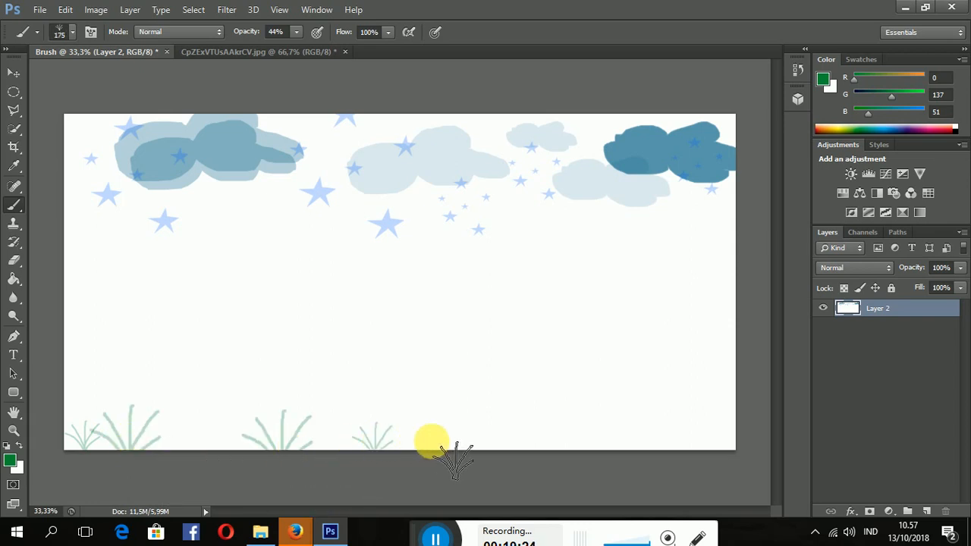
Scatter 100 px grass tufts across the lower part of the canvas, including a short dense row toward the right
key("bracketleft")
left_click(453, 439)
left_click(698, 436)
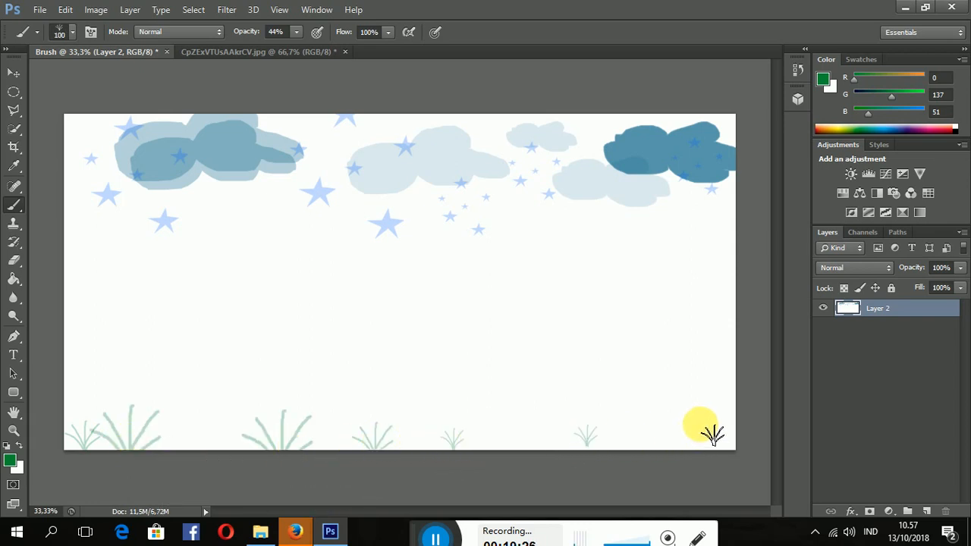
left_click(585, 435)
left_click(550, 422)
left_click(483, 402)
left_click(412, 408)
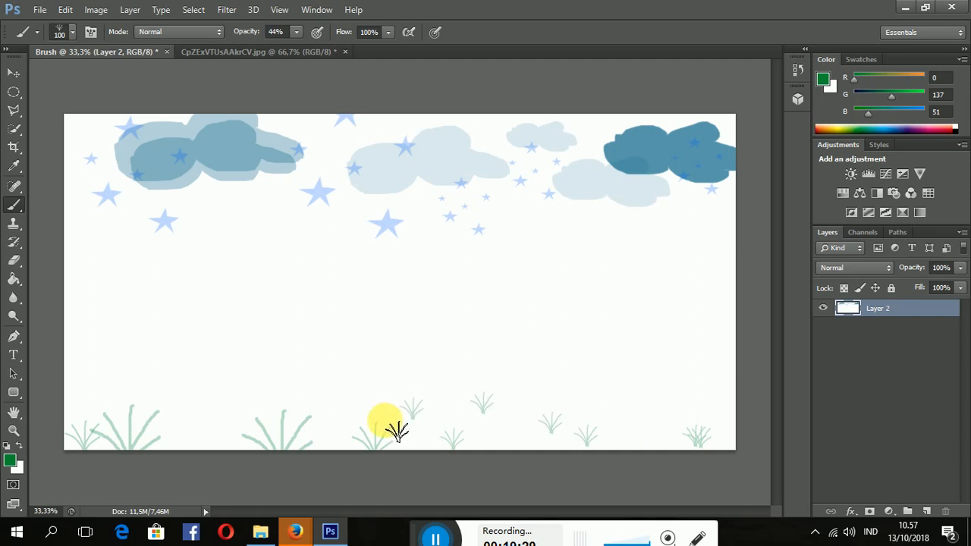
left_click(386, 418)
left_click(346, 414)
left_click(304, 402)
left_click(226, 405)
left_click(184, 396)
left_click(116, 371)
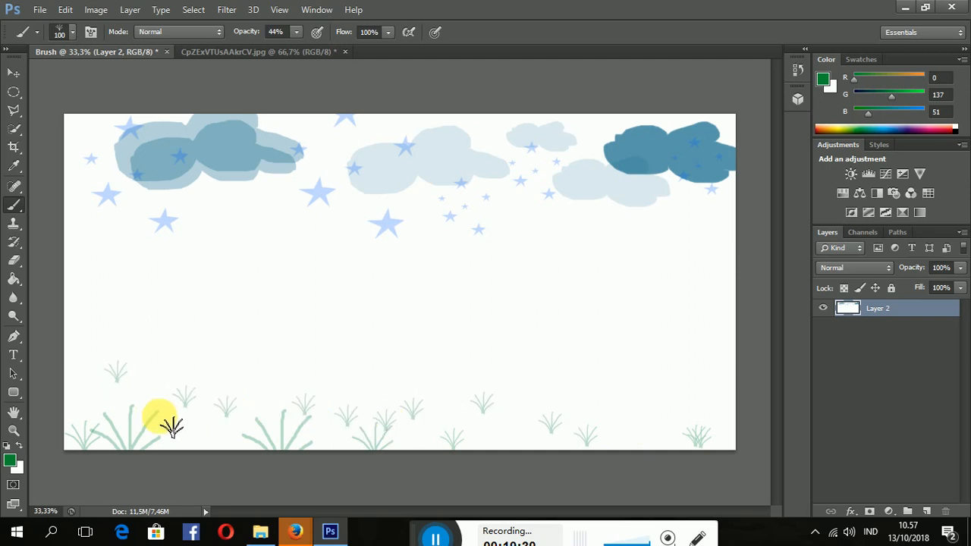
left_click(158, 415)
left_click(190, 428)
left_click(268, 402)
left_click(462, 402)
left_click(523, 429)
left_click_drag(531, 428, 637, 414)
left_click(663, 414)
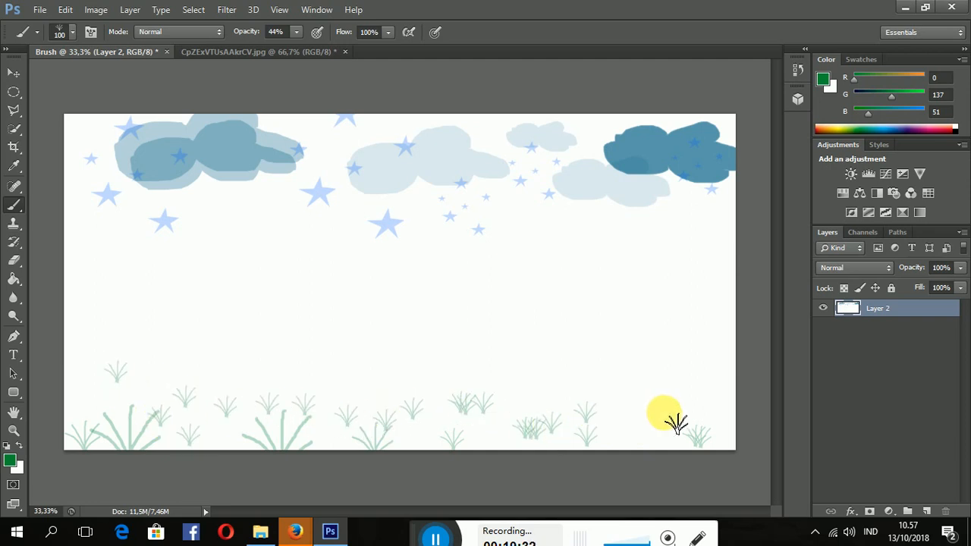
Enlarge the grass brush, paint a continuous dense band of grass along the bottom edge, and add larger tufts at both ends
key("bracketright")
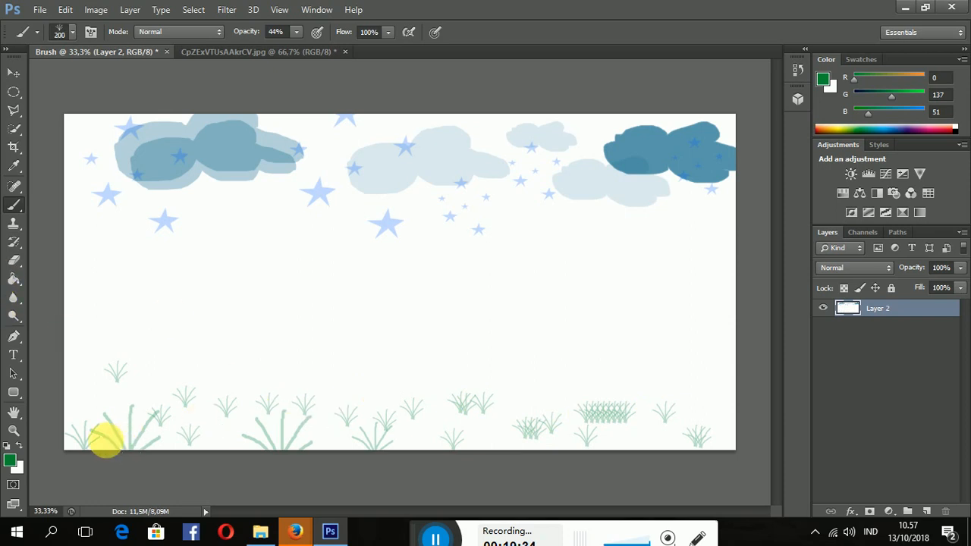
key("bracketright")
key("bracketright")
mouse_move(95, 435)
left_mouse_down()
mouse_move(678, 447)
mouse_move(739, 438)
mouse_move(662, 413)
left_mouse_up()
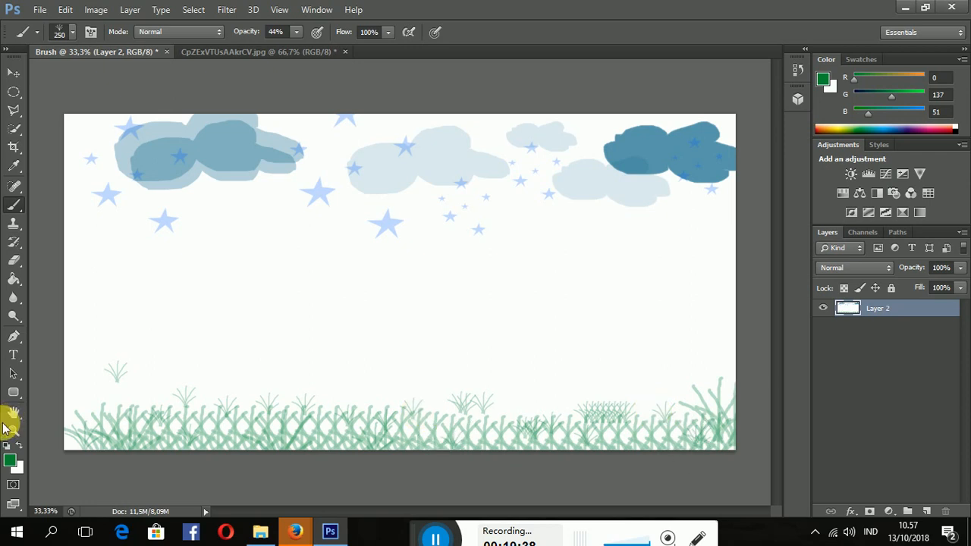
mouse_move(76, 402)
left_mouse_down()
mouse_move(91, 397)
mouse_move(167, 425)
mouse_move(297, 412)
mouse_move(297, 389)
left_mouse_up()
Choose the 610 px tree brush preset and set the foreground colour to light orange with RGB 243, 157, 123
left_click(73, 35)
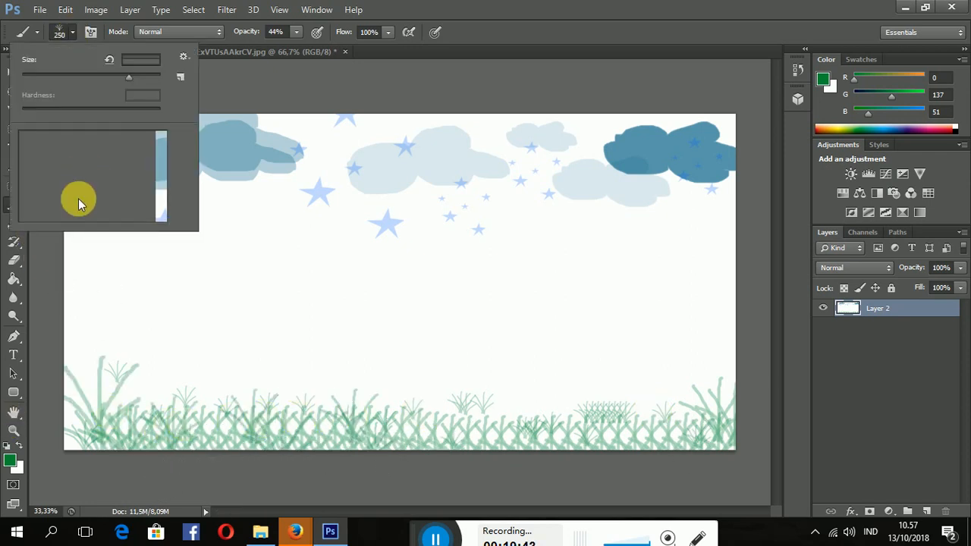
scroll(76, 200, "down", 2)
left_click(52, 208)
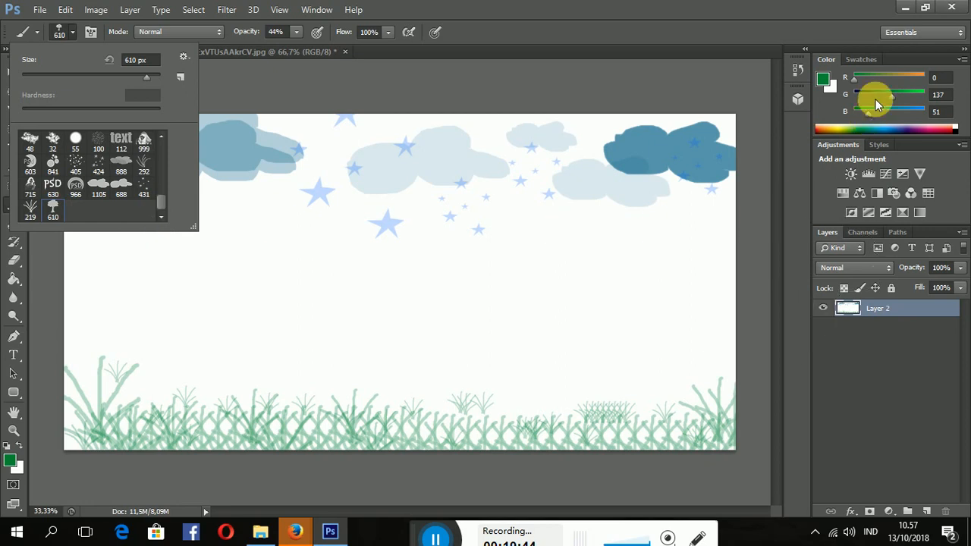
left_click(891, 79)
left_click_drag(910, 79, 932, 81)
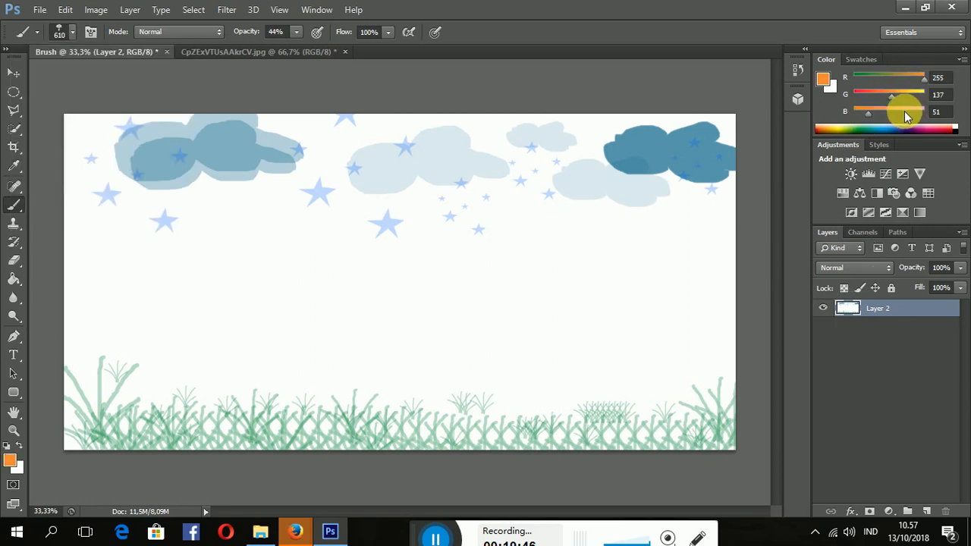
left_click_drag(905, 111, 911, 114)
left_click(957, 131)
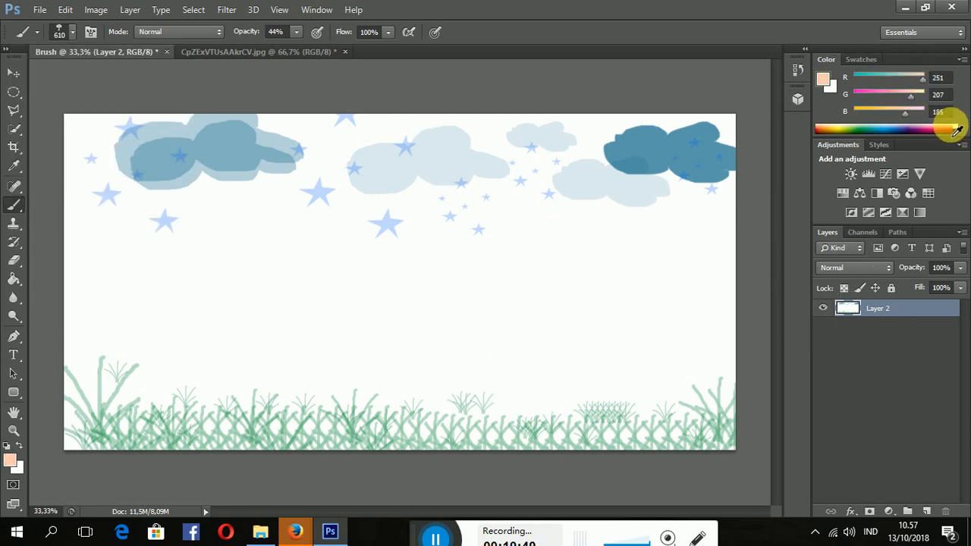
left_click(958, 136)
left_click(958, 133)
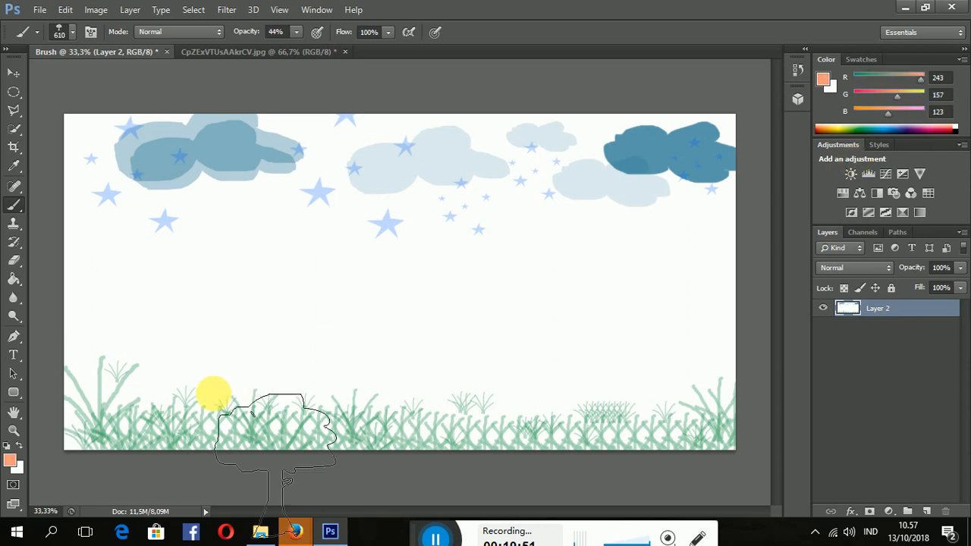
Enlarge the tree brush to 800 px and stamp one tree at the canvas's left edge, undoing the first trial stamp
key("bracketright")
key("bracketright")
key("bracketright")
left_click(41, 272)
key("bracketleft")
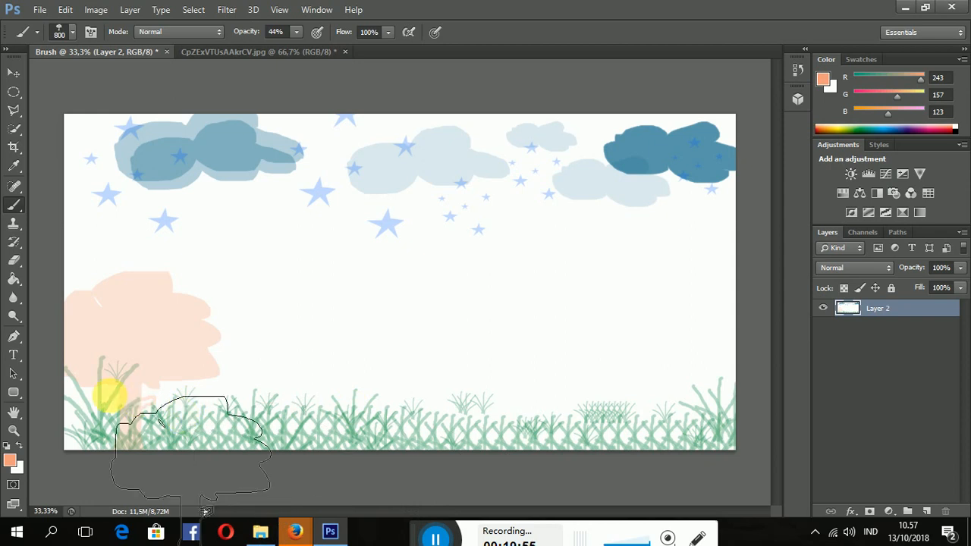
key("ctrl+z")
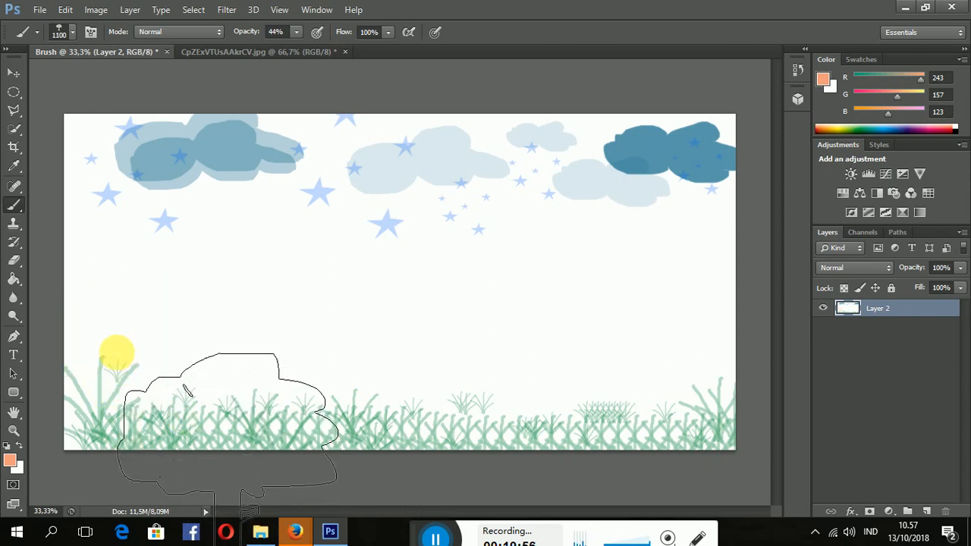
left_click(45, 263)
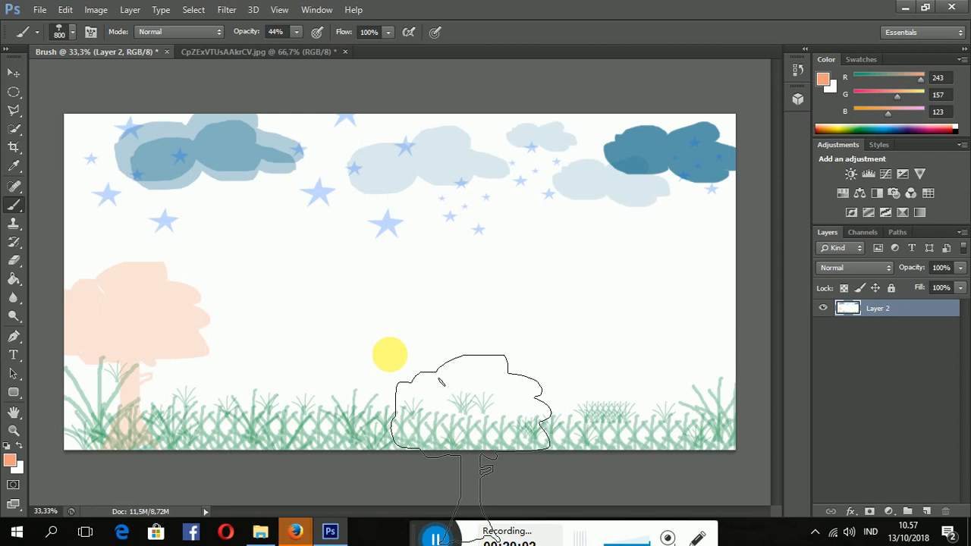
Choose the 630 px PSD lettering brush preset, reselect Layer 2 and enlarge the brush to 800 px
left_click(72, 35)
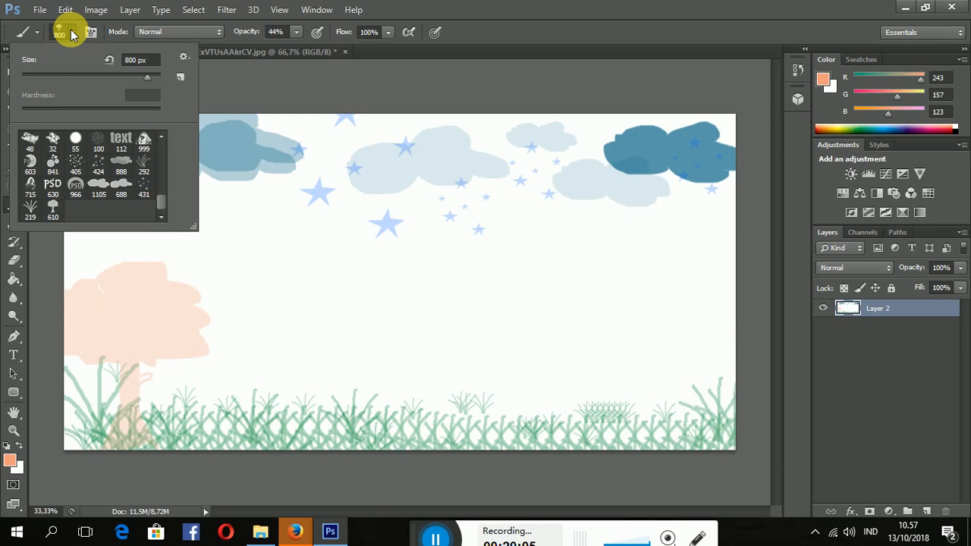
left_click(69, 194)
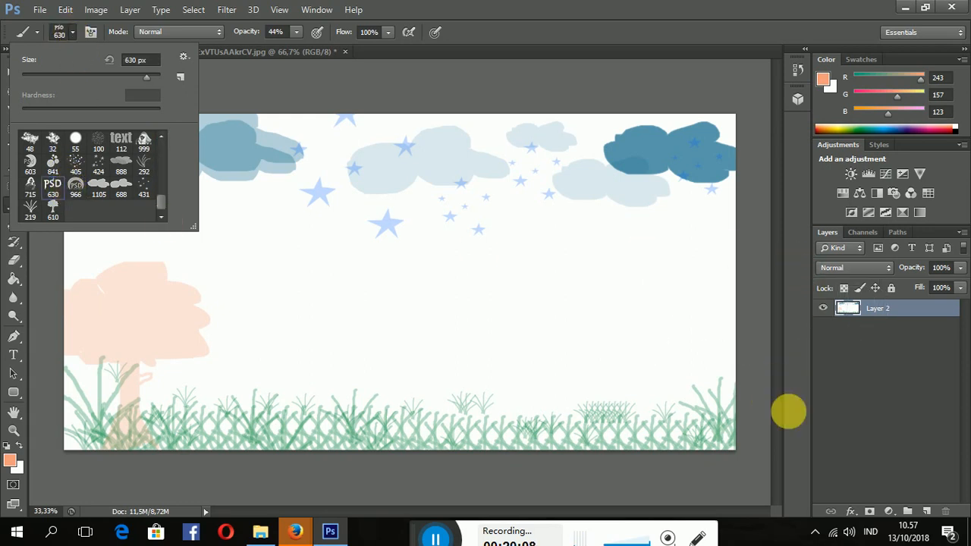
left_click(838, 417)
left_click(838, 417)
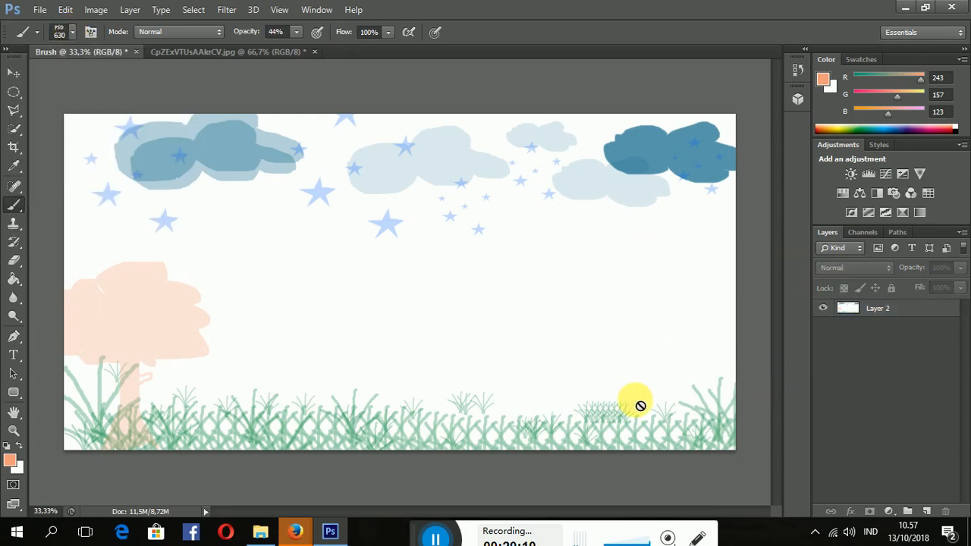
left_click(880, 311)
key("bracketright")
key("bracketright")
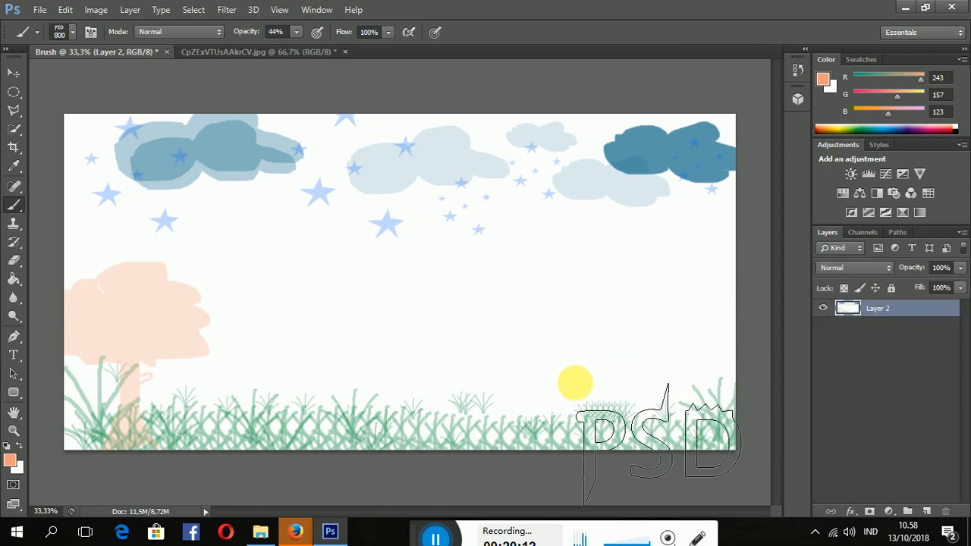
Raise the brush opacity to 100% and stamp the PSD lettering in the canvas's lower-right corner, undoing the two trial stamps
left_click(626, 379)
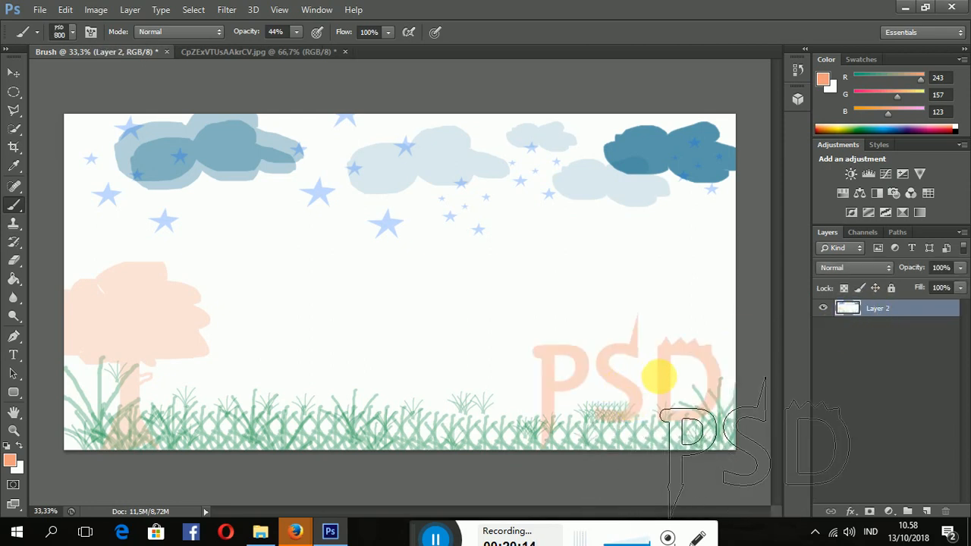
key("ctrl+z")
left_click(295, 32)
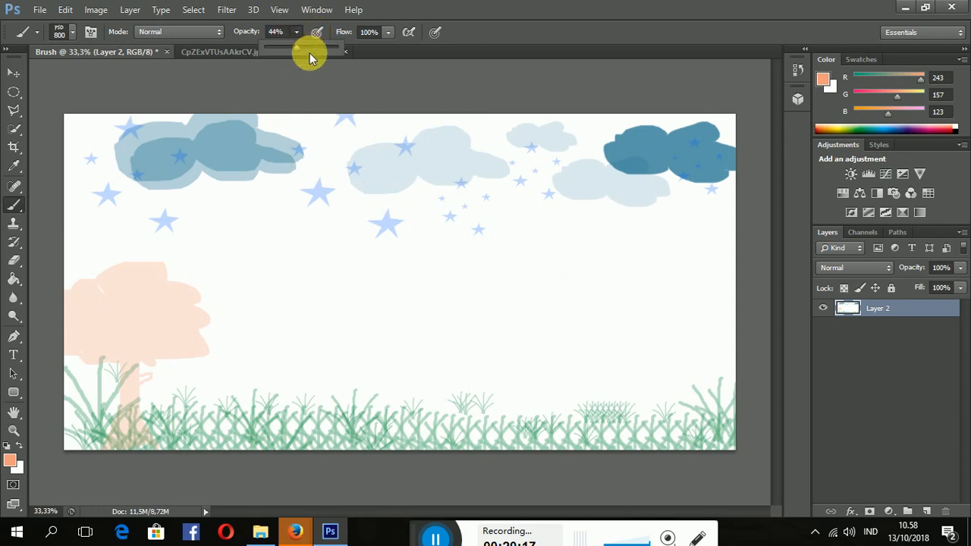
left_click(657, 387)
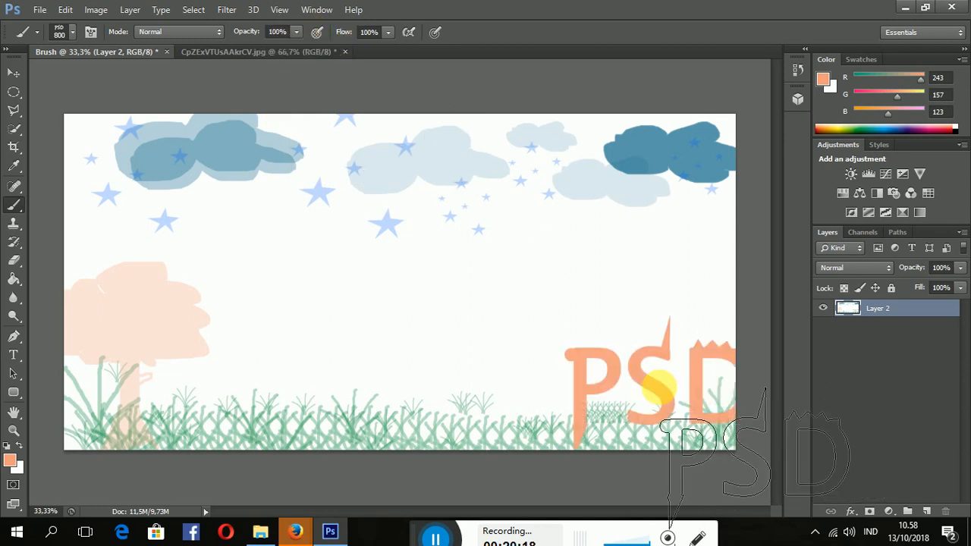
key("ctrl+z")
left_click(633, 384)
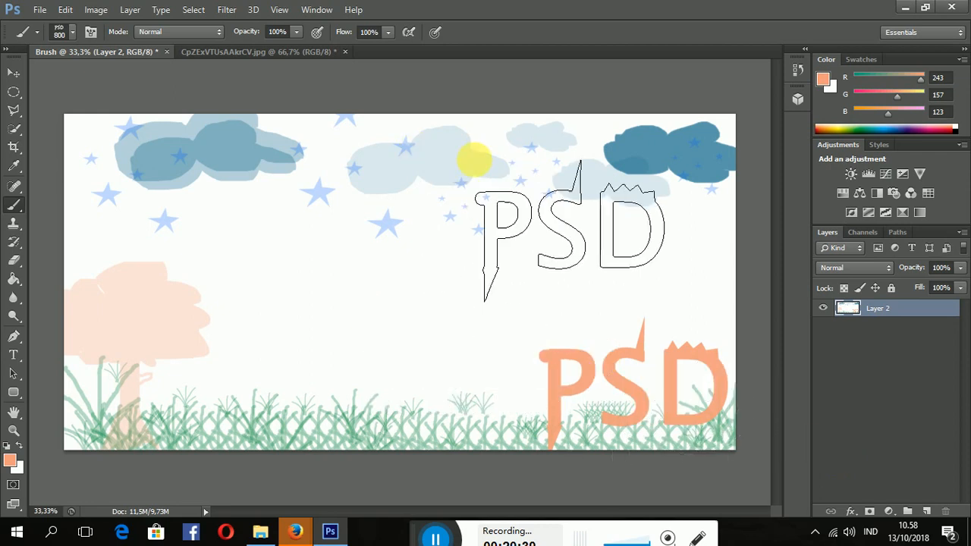
Switch to Firefox, close its Software Update window and bring up the window with the YouTube channel
mouse_move(300, 533)
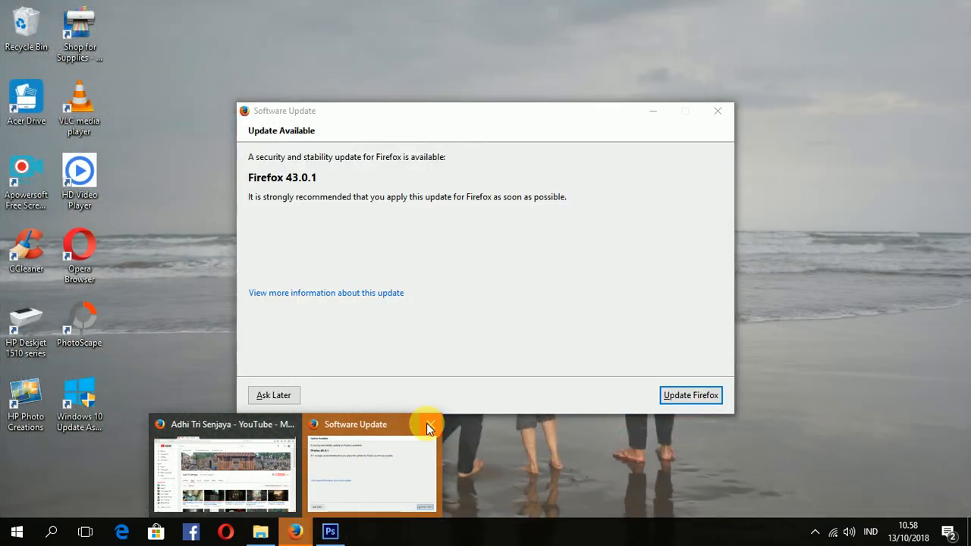
left_click(427, 425)
left_click(334, 453)
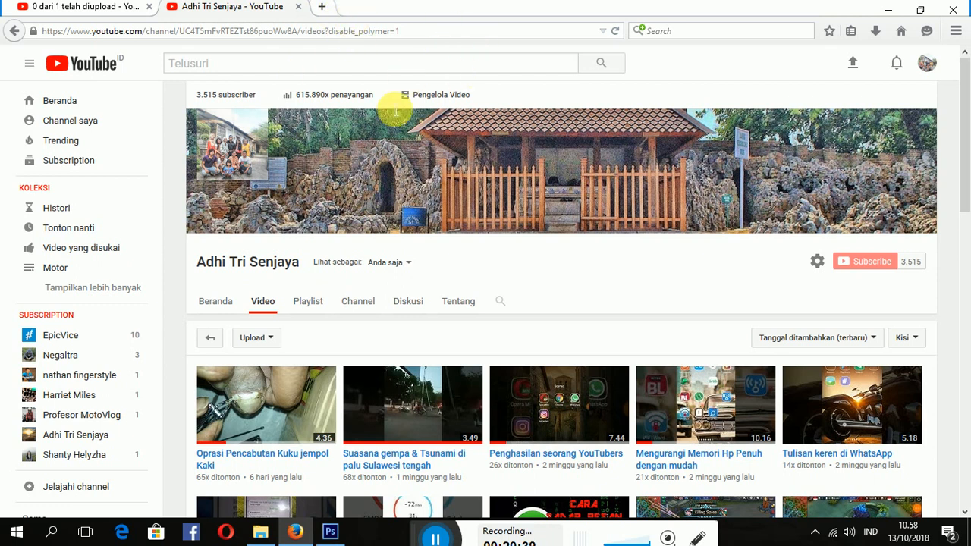
Search the web for "brush psd" in a new tab and browse the image results for brush examples
key("ctrl+t")
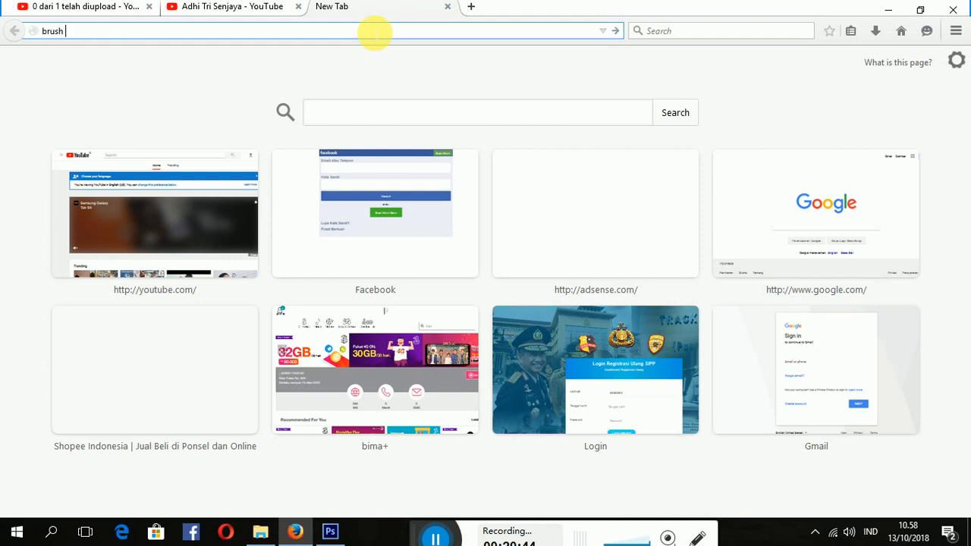
key("Return")
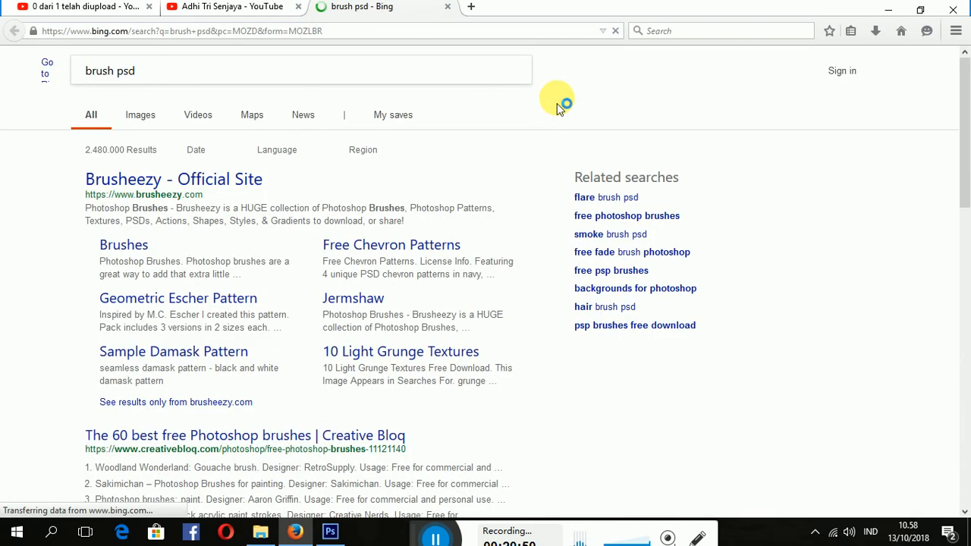
left_click(144, 121)
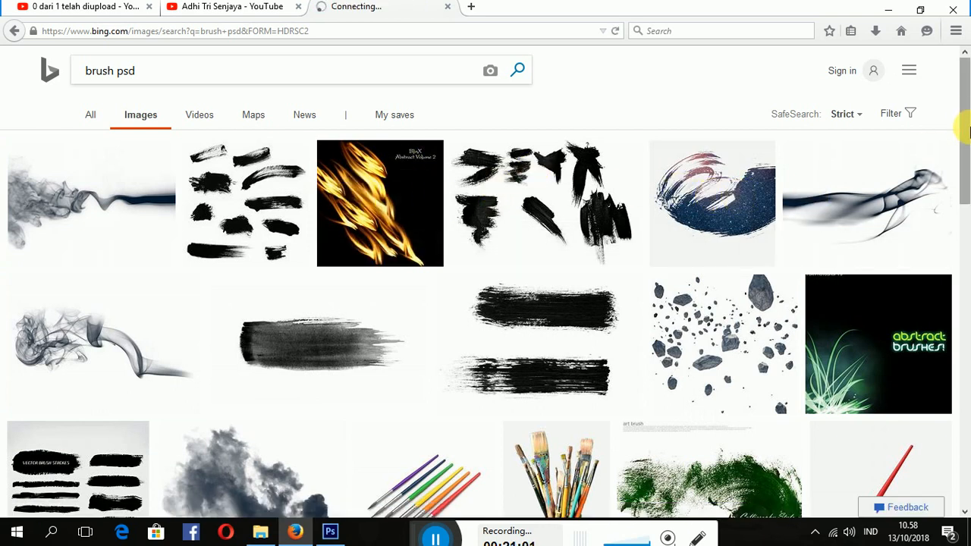
scroll(967, 143, "down", 2)
left_click_drag(967, 135, 967, 114)
scroll(967, 121, "down", 2)
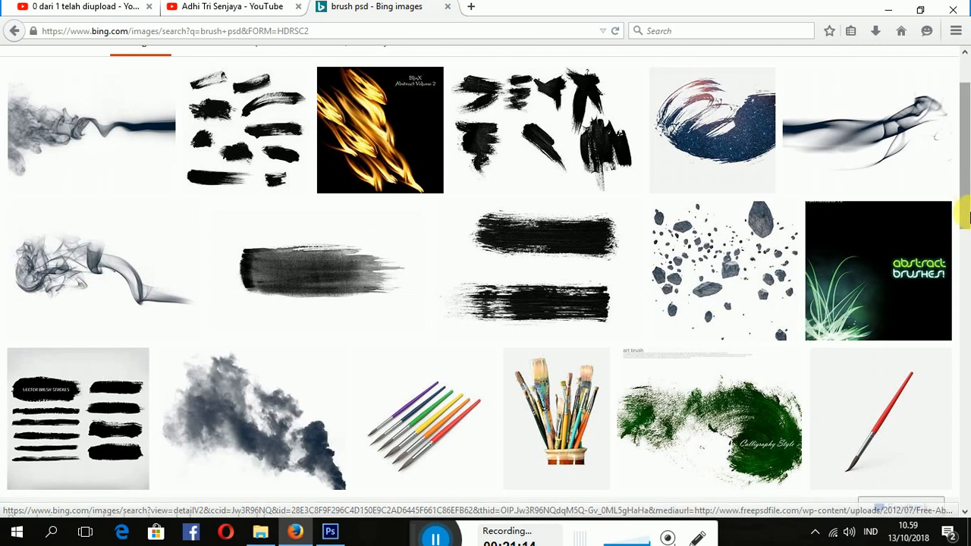
left_click_drag(962, 210, 965, 318)
scroll(966, 322, "down", 5)
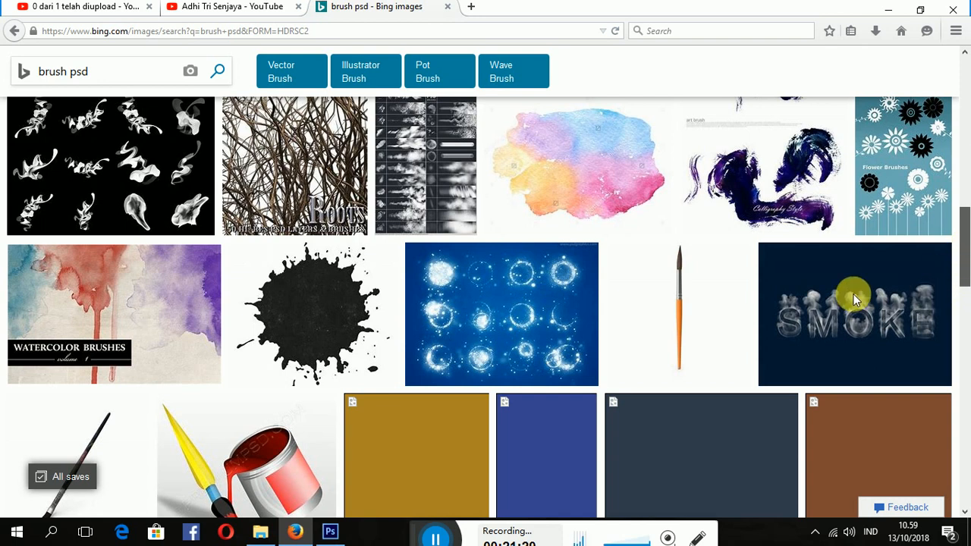
scroll(835, 300, "up", 5)
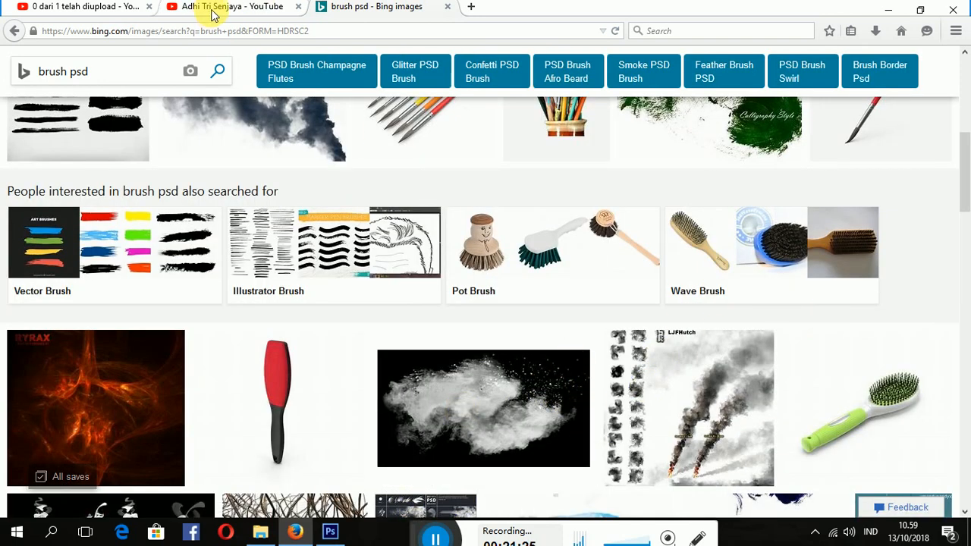
Return to the YouTube channel's video page
left_click(240, 9)
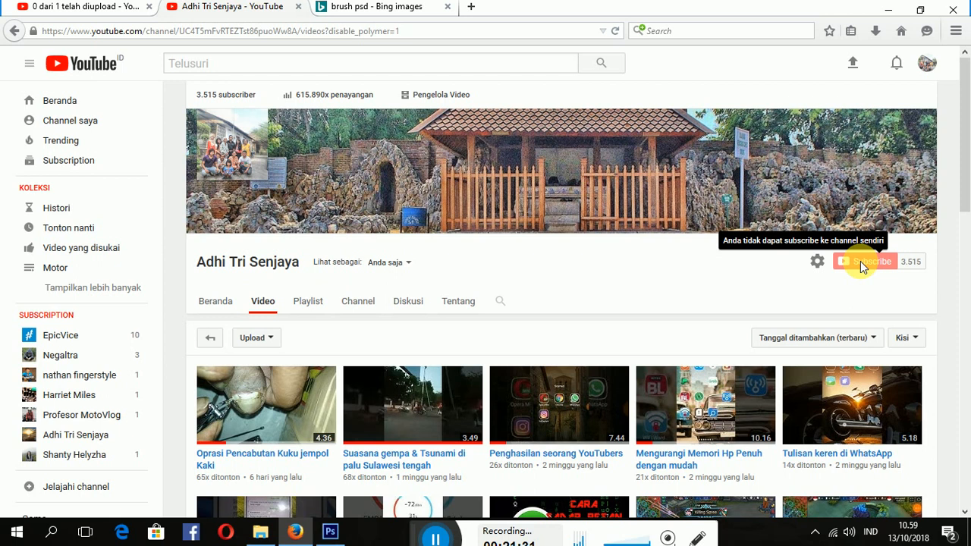
left_click_drag(419, 531, 398, 302)
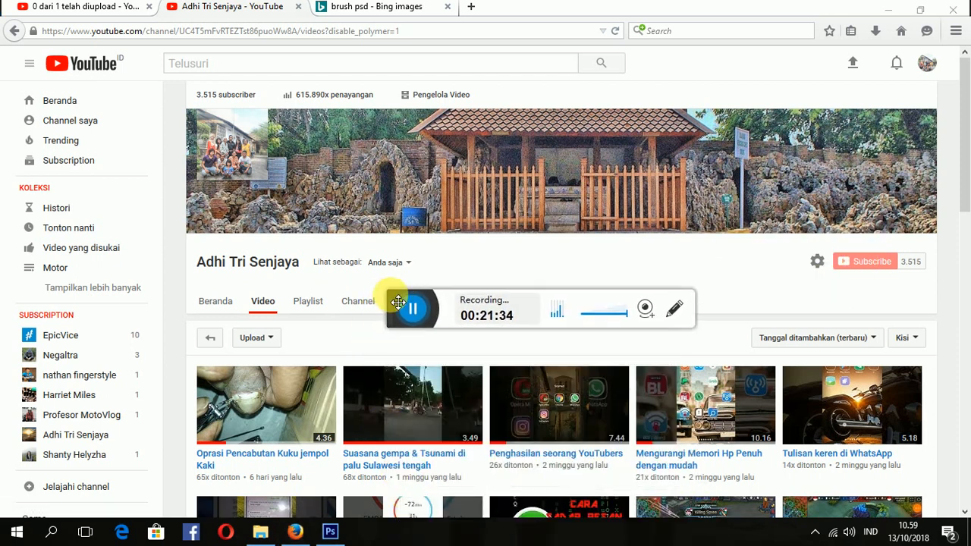